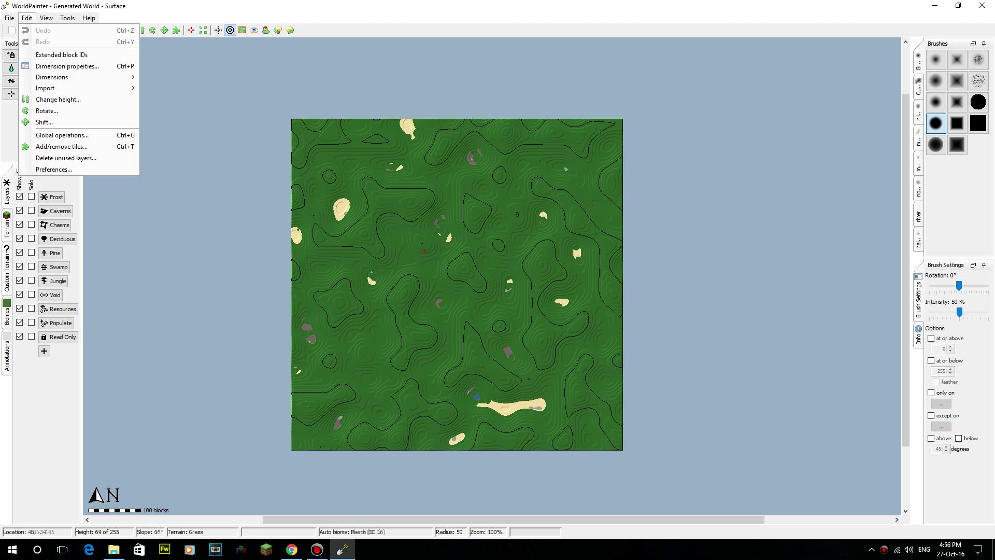
{"action": "mouse_move", "coordinate": [10, 18]}
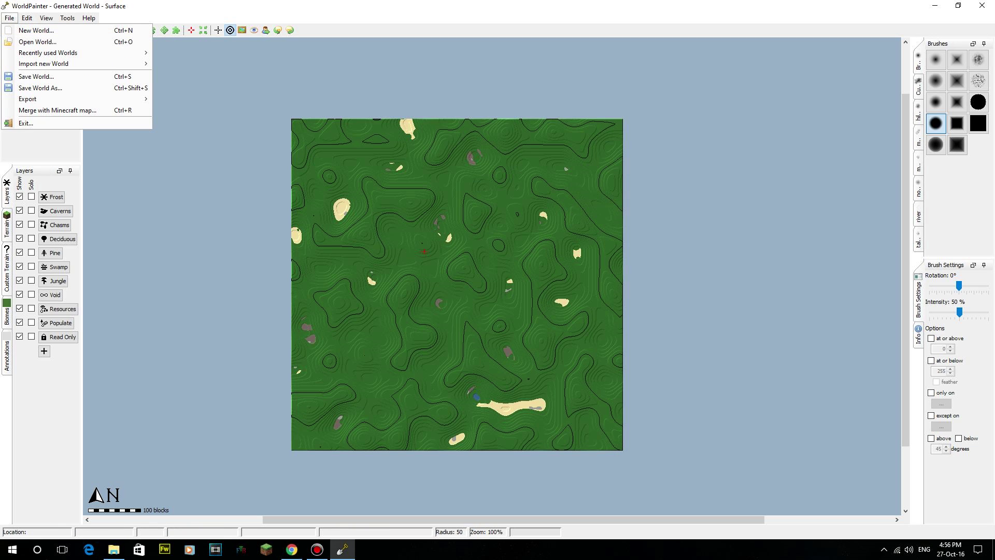
{"action": "left_click", "coordinate": [36, 30]}
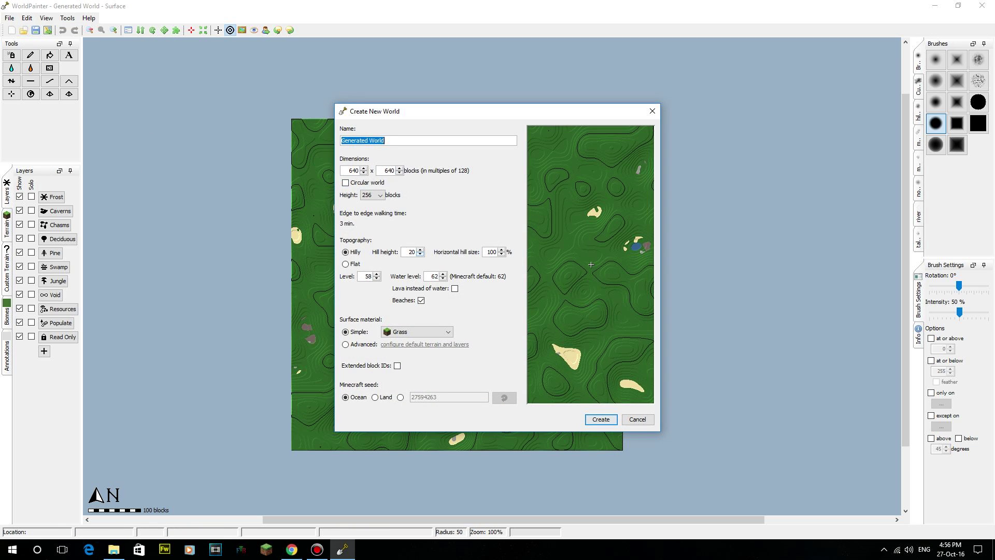
{"action": "key", "text": "Tab"}
{"action": "left_click_drag", "start_coordinate": [585, 112], "coordinate": [518, 99]}
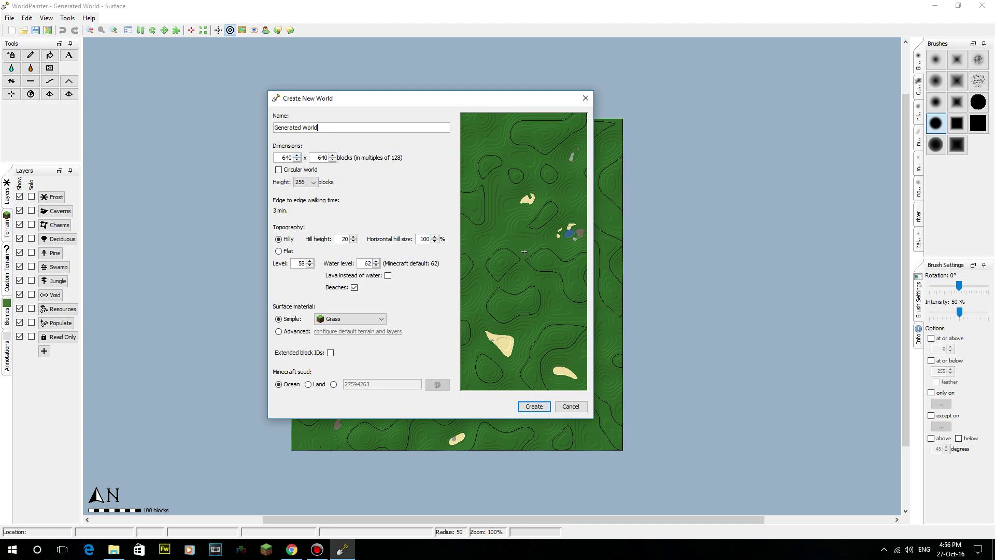
{"action": "left_click", "coordinate": [571, 406]}
{"action": "left_click", "coordinate": [46, 18]}
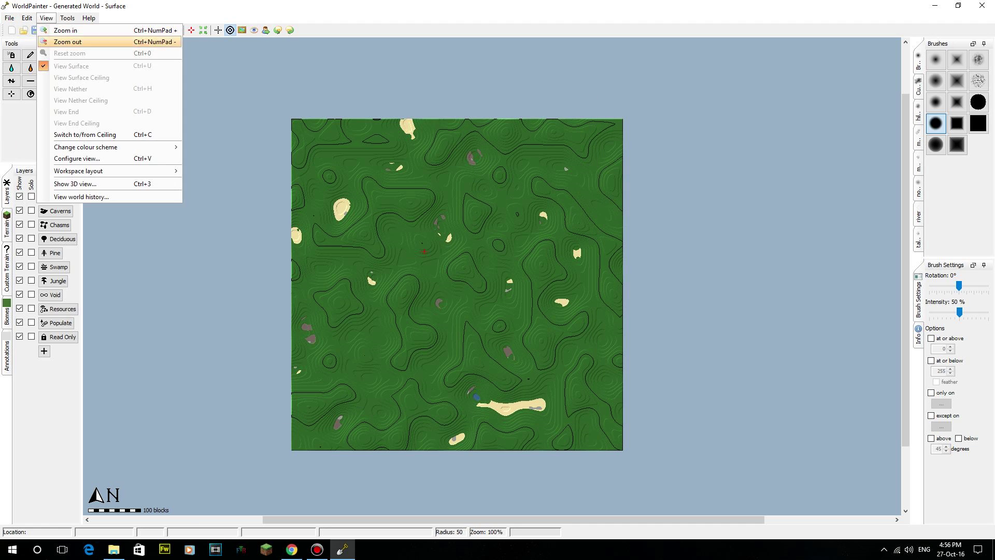
{"action": "left_click", "coordinate": [40, 30]}
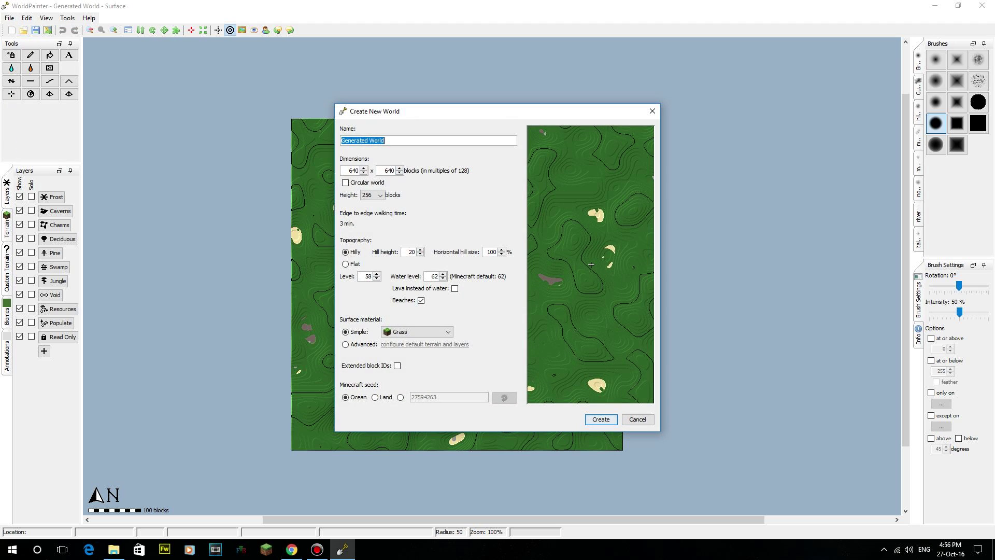
{"action": "key", "text": "Tab"}
{"action": "key", "text": "shift+Tab"}
{"action": "key", "text": "Tab"}
{"action": "type", "text": "1"}
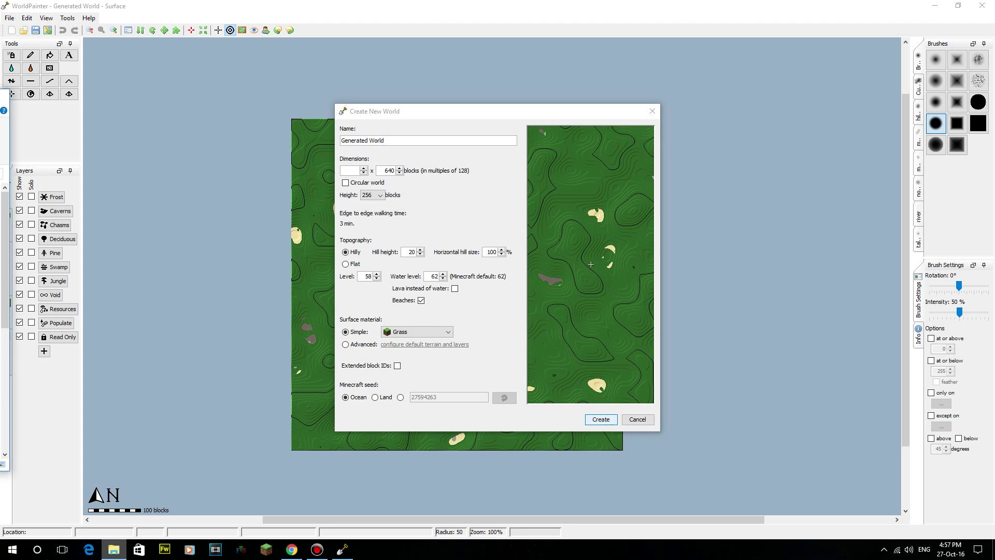
Switch to Chrome and preview the "3d fantasy map on Behance" image in the "fantasy map" image results
{"action": "left_click", "coordinate": [291, 548]}
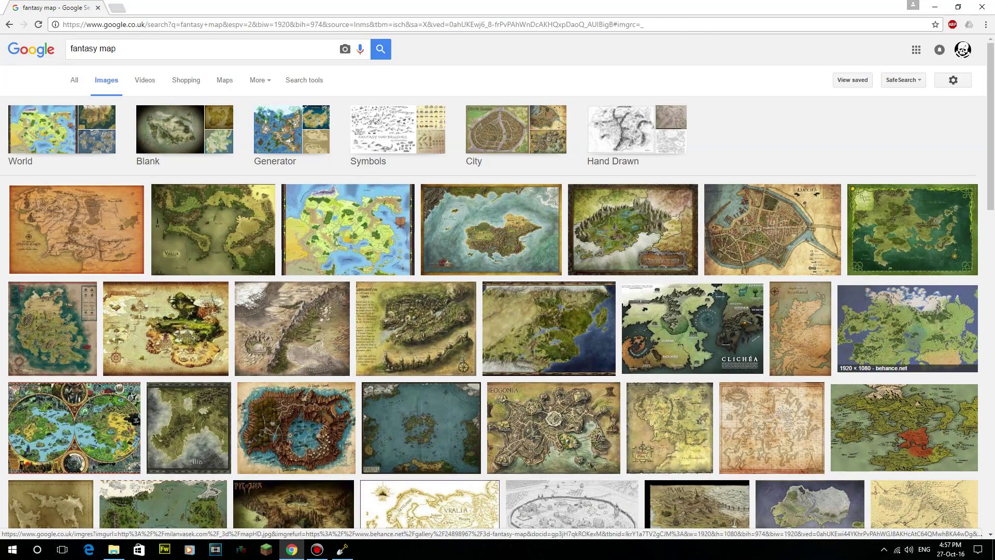
{"action": "left_click", "coordinate": [908, 328]}
{"action": "scroll", "coordinate": [332, 316], "scroll_direction": "up", "scroll_amount": 5}
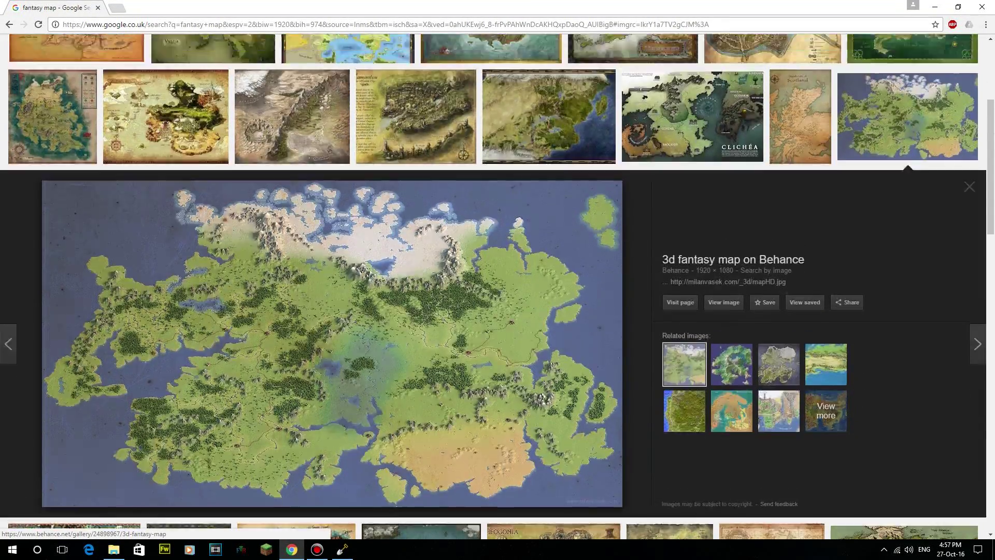
{"action": "triple_click", "coordinate": [103, 48]}
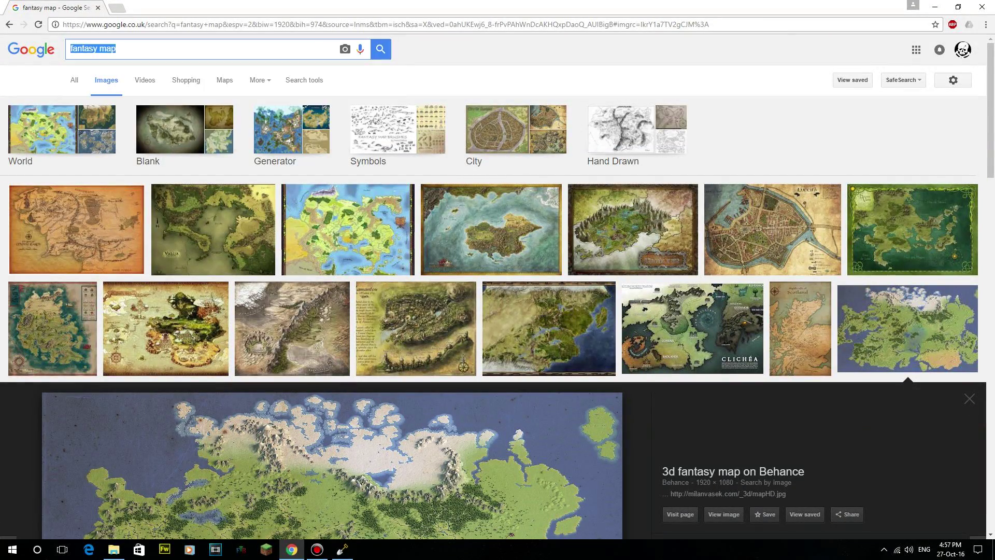
{"action": "scroll", "coordinate": [290, 135], "scroll_direction": "down", "scroll_amount": 5}
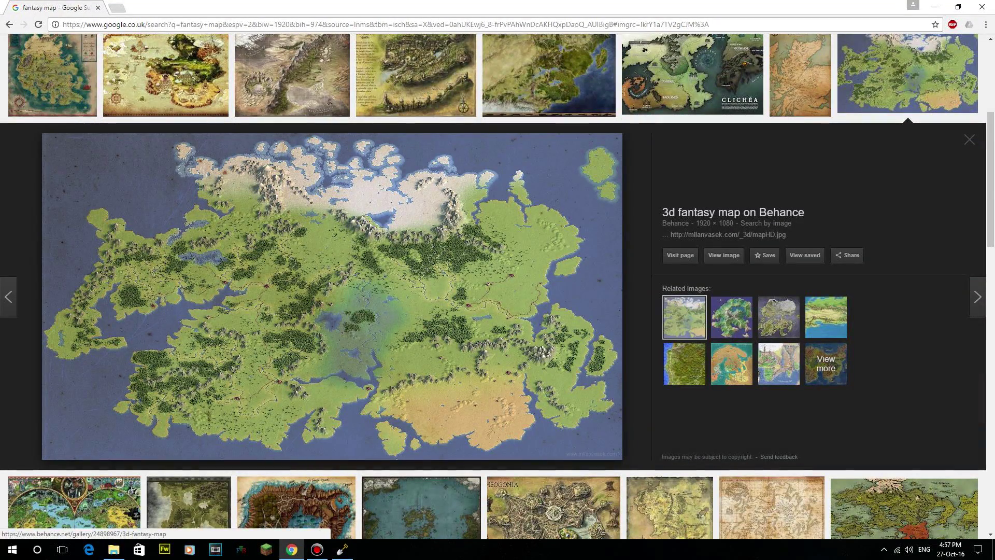
Open the Behance page of the 3d fantasy map and look over its images and the artist's details
{"action": "left_click", "coordinate": [733, 212]}
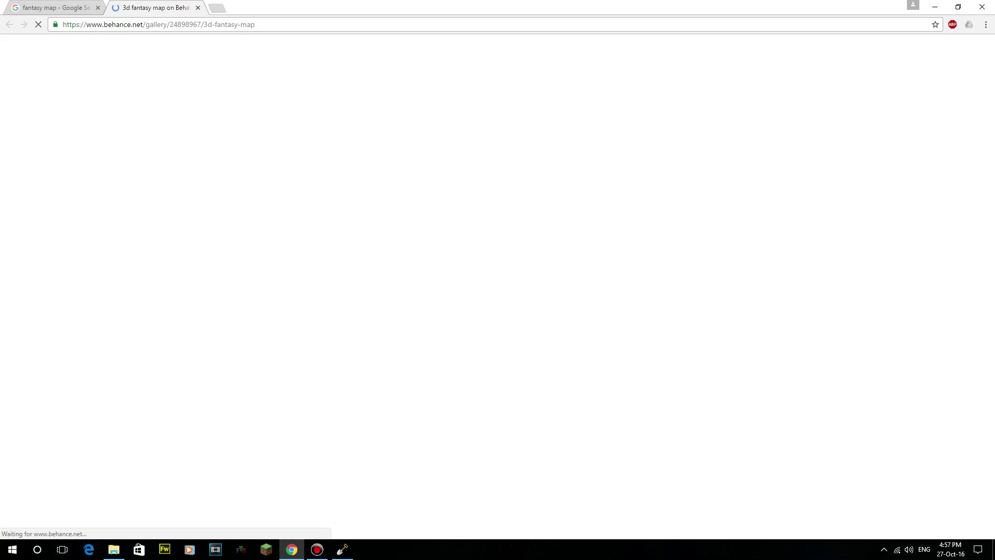
{"action": "scroll", "coordinate": [421, 363], "scroll_direction": "down", "scroll_amount": 3}
{"action": "scroll", "coordinate": [421, 362], "scroll_direction": "up", "scroll_amount": 3}
{"action": "scroll", "coordinate": [421, 363], "scroll_direction": "down", "scroll_amount": 1}
{"action": "scroll", "coordinate": [421, 300], "scroll_direction": "down", "scroll_amount": 2}
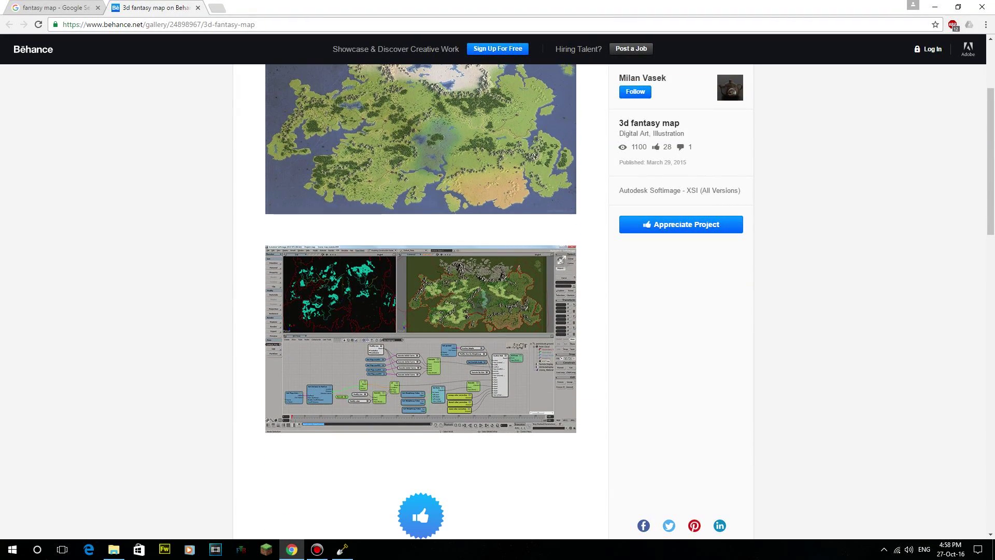
{"action": "scroll", "coordinate": [421, 300], "scroll_direction": "down", "scroll_amount": 13}
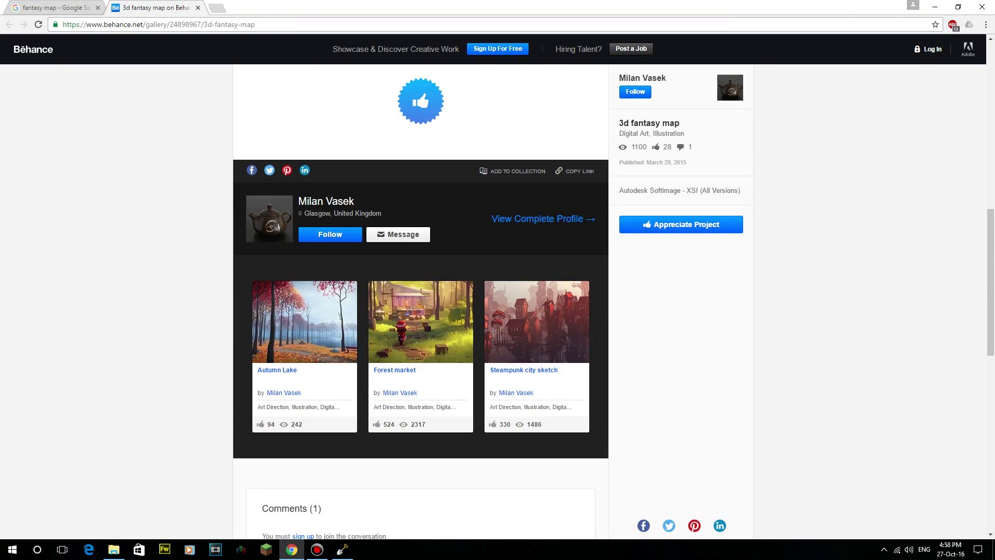
{"action": "scroll", "coordinate": [326, 202], "scroll_direction": "up", "scroll_amount": 5}
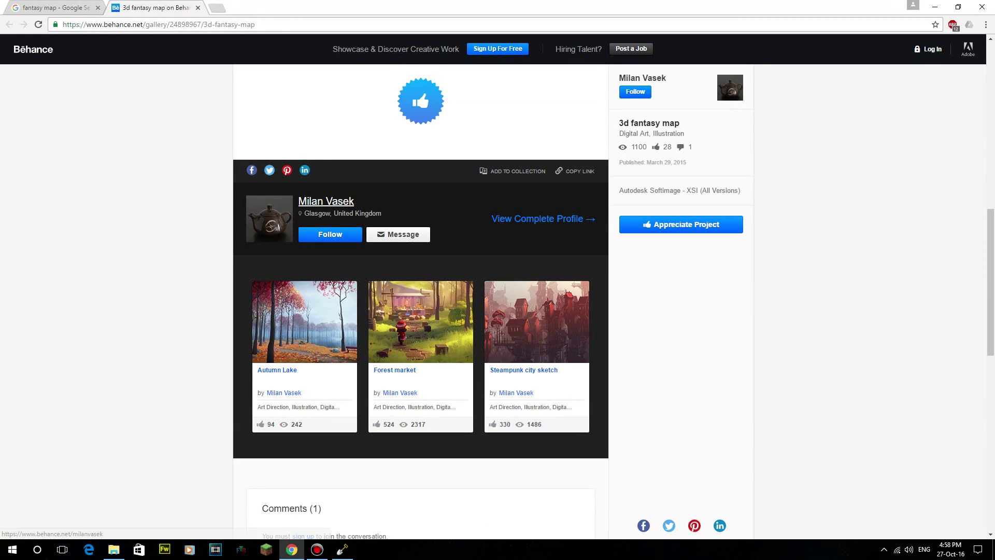
{"action": "mouse_move", "coordinate": [327, 201]}
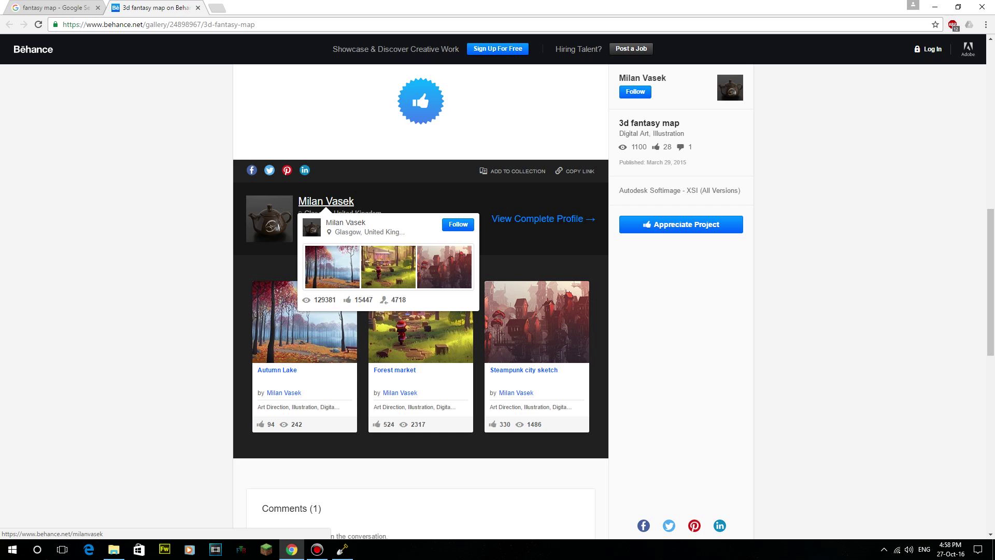
{"action": "scroll", "coordinate": [327, 202], "scroll_direction": "up", "scroll_amount": 9}
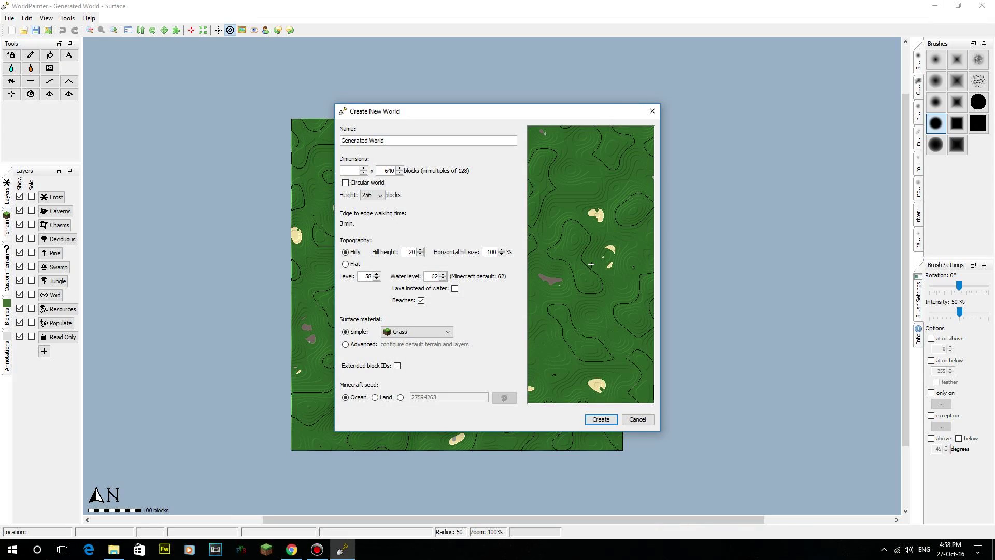
Leave the browser and the new-world dialog, and examine the labelled map image mapHD Edited.jpg from the desktop
{"action": "left_click", "coordinate": [934, 7]}
{"action": "left_click", "coordinate": [601, 419]}
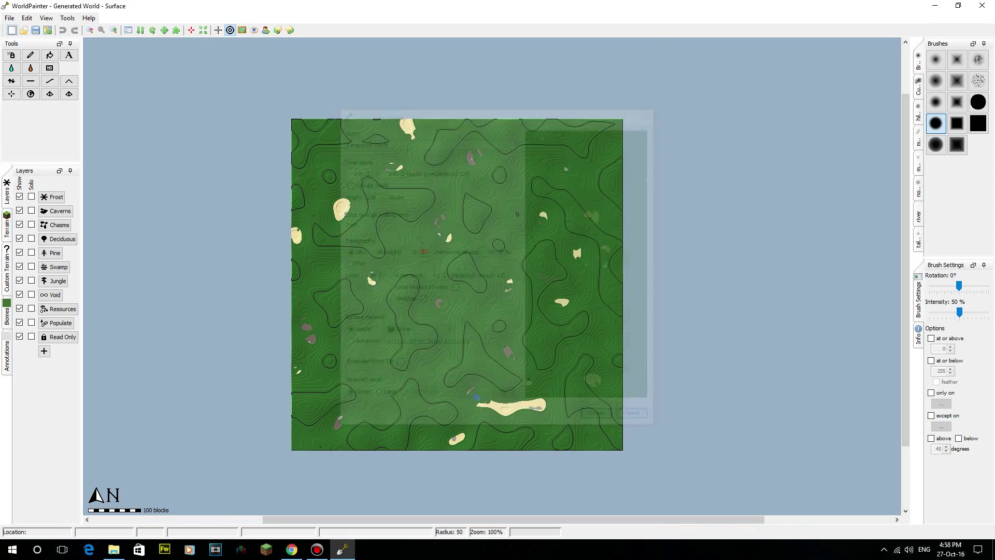
{"action": "key", "text": "super+d"}
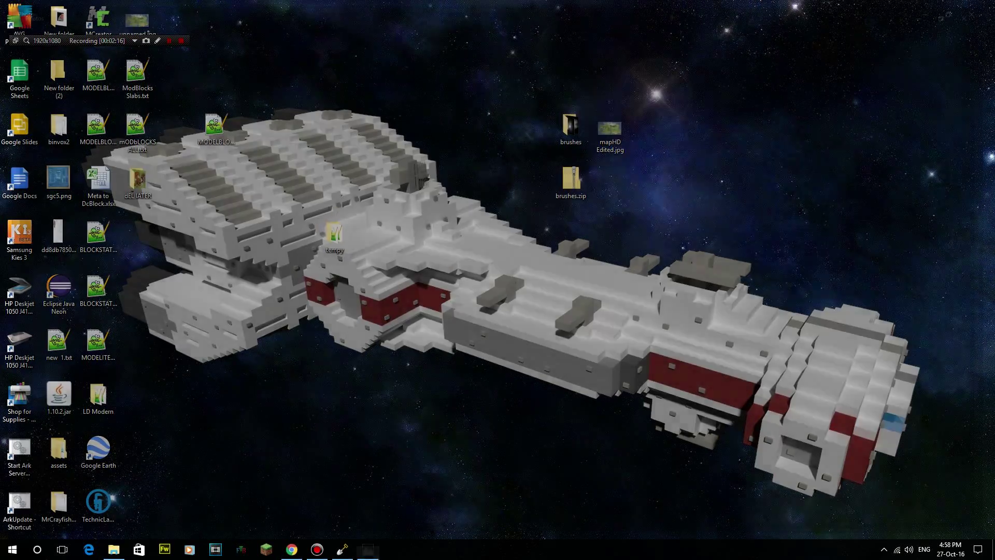
{"action": "double_click", "coordinate": [609, 129]}
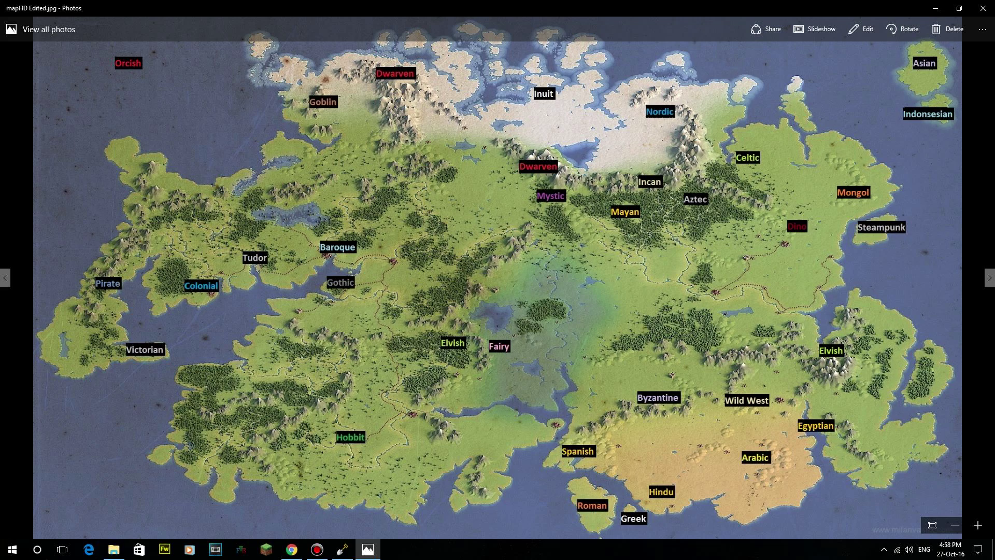
{"action": "key", "text": "Right"}
{"action": "key", "text": "Left"}
{"action": "key", "text": "Right"}
{"action": "key", "text": "Left"}
{"action": "key", "text": "Right"}
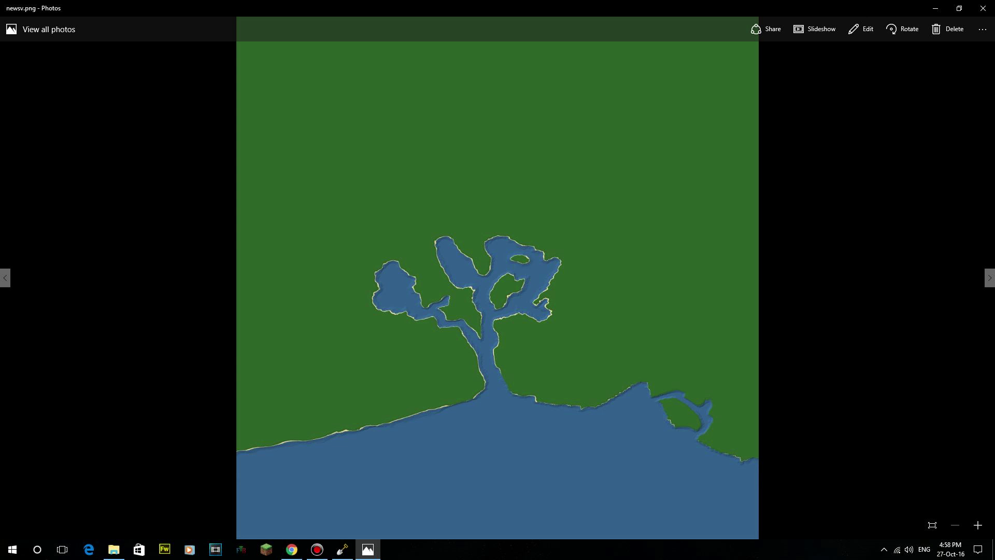
{"action": "key", "text": "Left"}
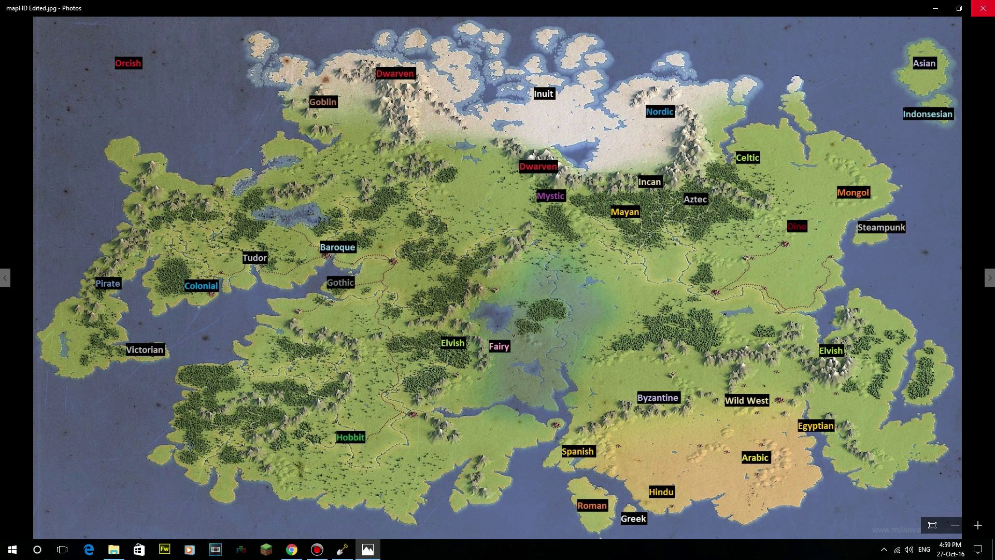
{"action": "left_click", "coordinate": [983, 8]}
Check the pixel width and height of mapHD Edited.jpg in its file properties
{"action": "right_click", "coordinate": [619, 149]}
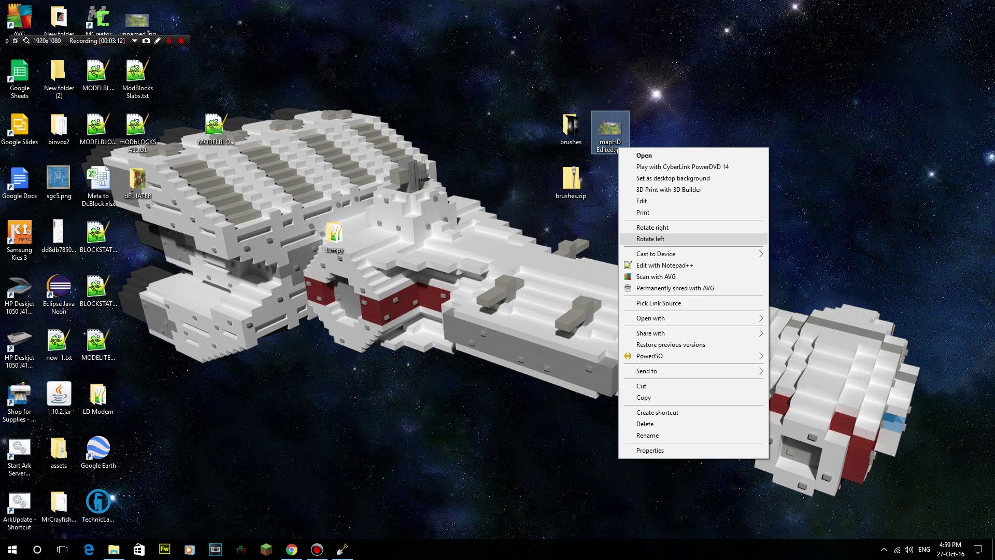
{"action": "left_click", "coordinate": [650, 450]}
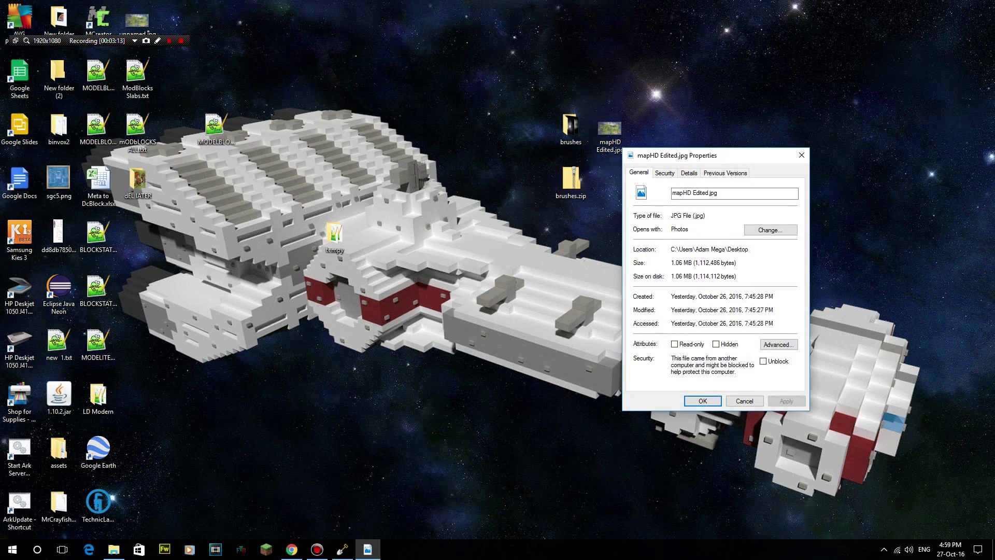
{"action": "left_click", "coordinate": [665, 173]}
{"action": "left_click", "coordinate": [688, 173]}
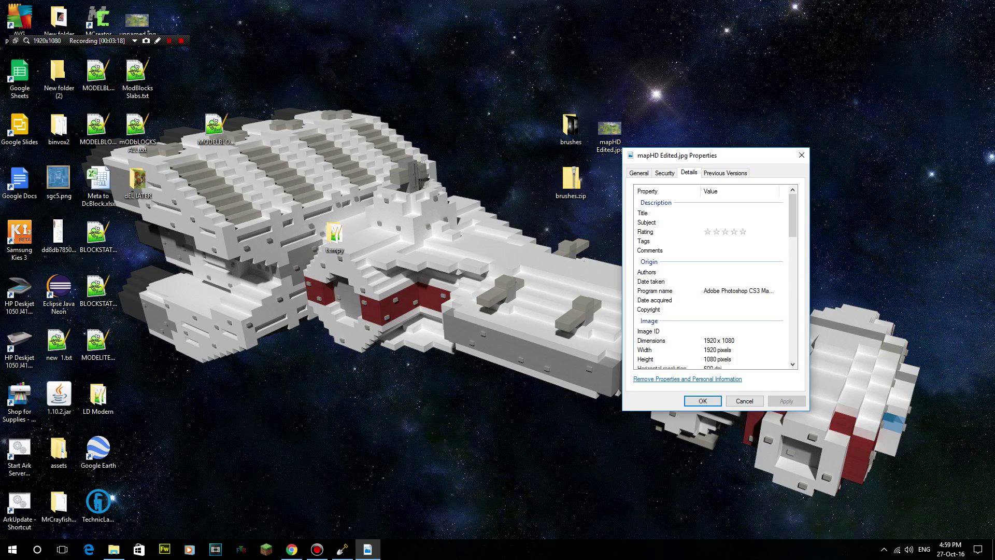
{"action": "left_click", "coordinate": [719, 341]}
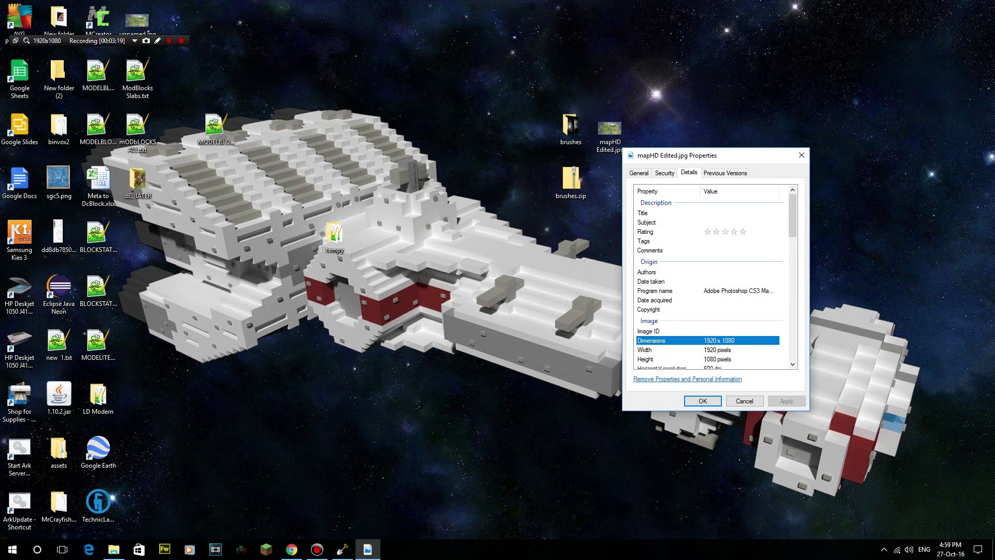
{"action": "key", "text": "Down"}
{"action": "key", "text": "Down"}
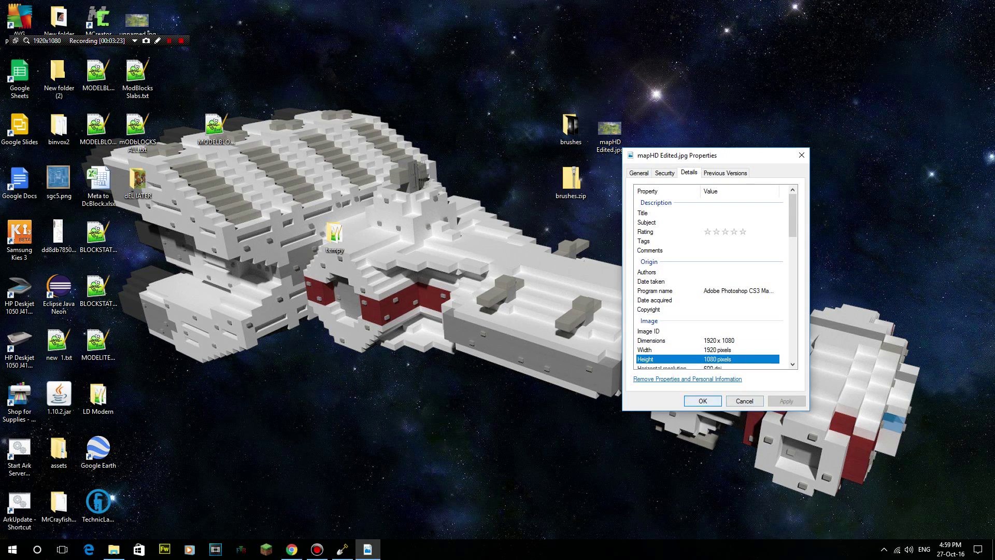
{"action": "left_click", "coordinate": [702, 401]}
Switch to WorldPainter, start a new world and enter dimensions of 19200 x 10800 blocks
{"action": "left_click", "coordinate": [342, 549]}
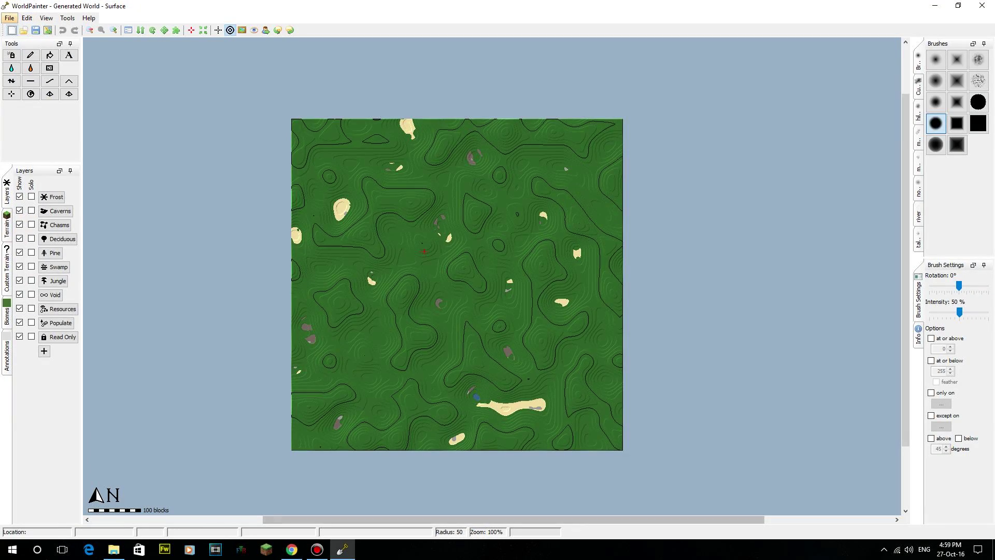
{"action": "left_click", "coordinate": [9, 18]}
{"action": "left_click", "coordinate": [35, 30]}
{"action": "key", "text": "Tab"}
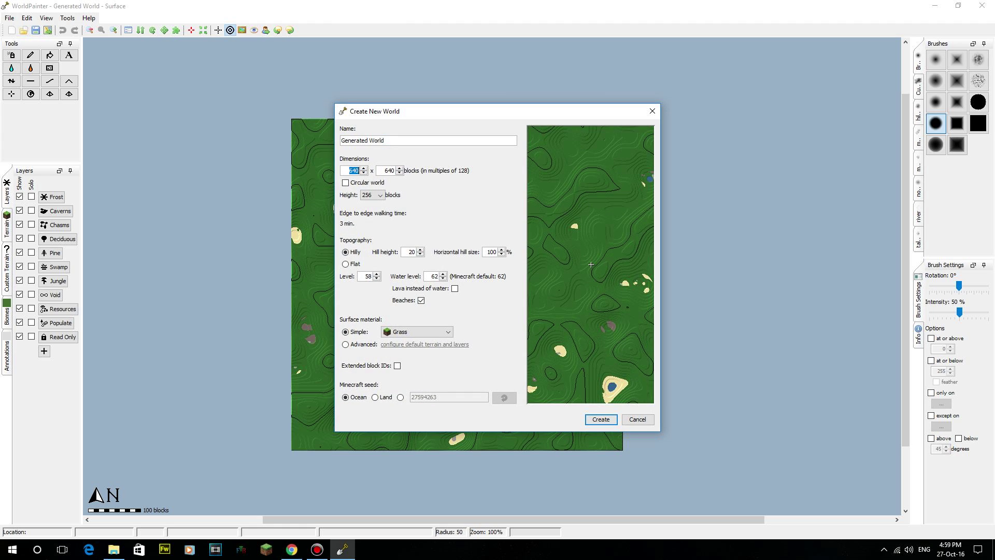
{"action": "type", "text": "19200"}
{"action": "key", "text": "Tab"}
{"action": "key", "text": "BackSpace"}
{"action": "key", "text": "BackSpace"}
{"action": "key", "text": "BackSpace"}
{"action": "type", "text": "1080"}
{"action": "type", "text": "0"}
Name the new world "New Map"
{"action": "double_click", "coordinate": [378, 141]}
{"action": "left_click", "coordinate": [386, 140]}
{"action": "left_click_drag", "start_coordinate": [387, 141], "coordinate": [340, 140]}
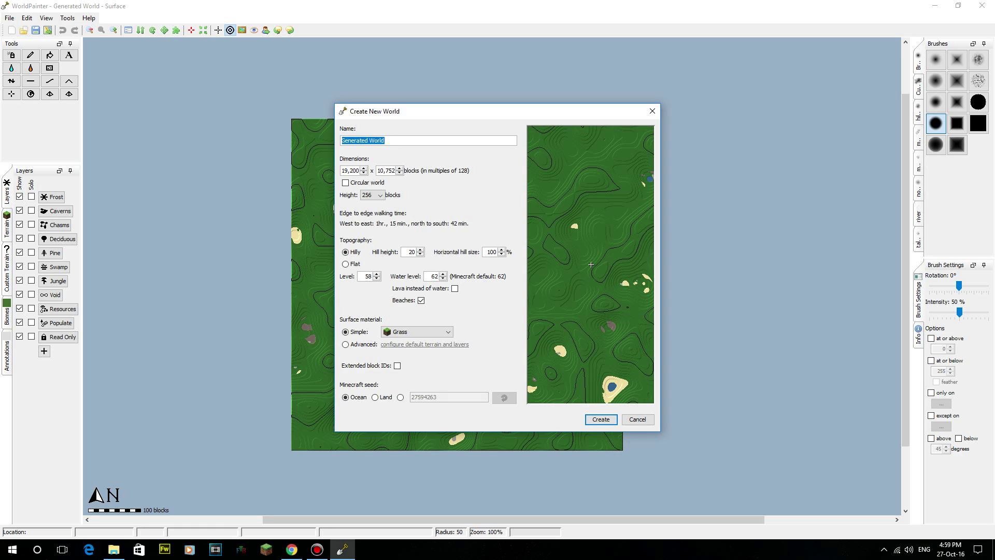
{"action": "type", "text": "New Map"}
Try the circular world option and switch it back off
{"action": "left_click_drag", "start_coordinate": [575, 228], "coordinate": [560, 207]}
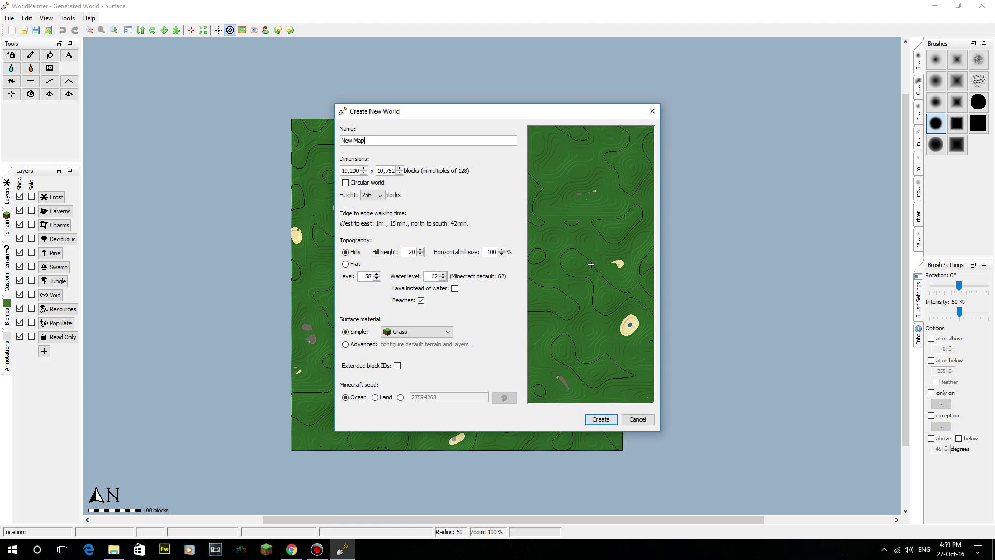
{"action": "left_click_drag", "start_coordinate": [591, 265], "coordinate": [598, 288]}
{"action": "left_click", "coordinate": [345, 182]}
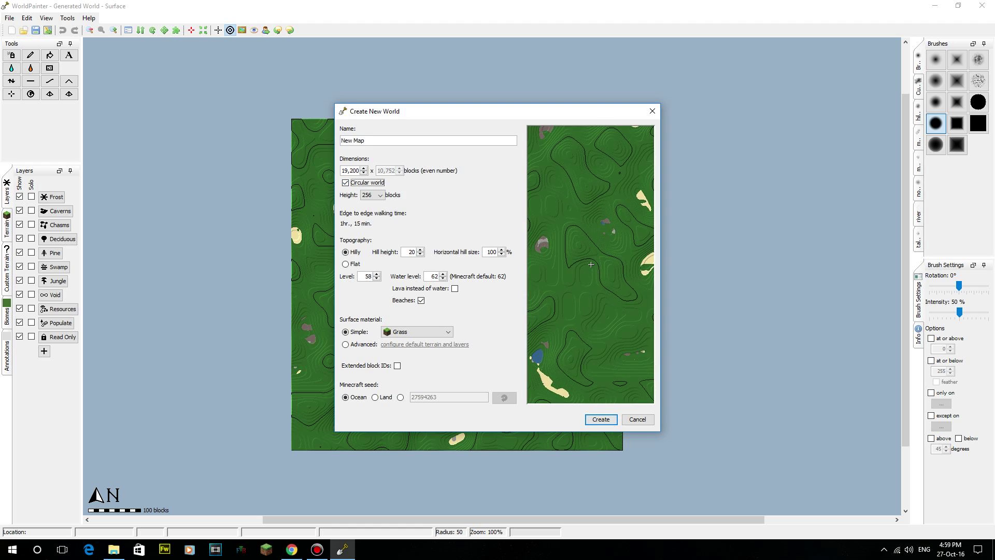
{"action": "left_click", "coordinate": [345, 182]}
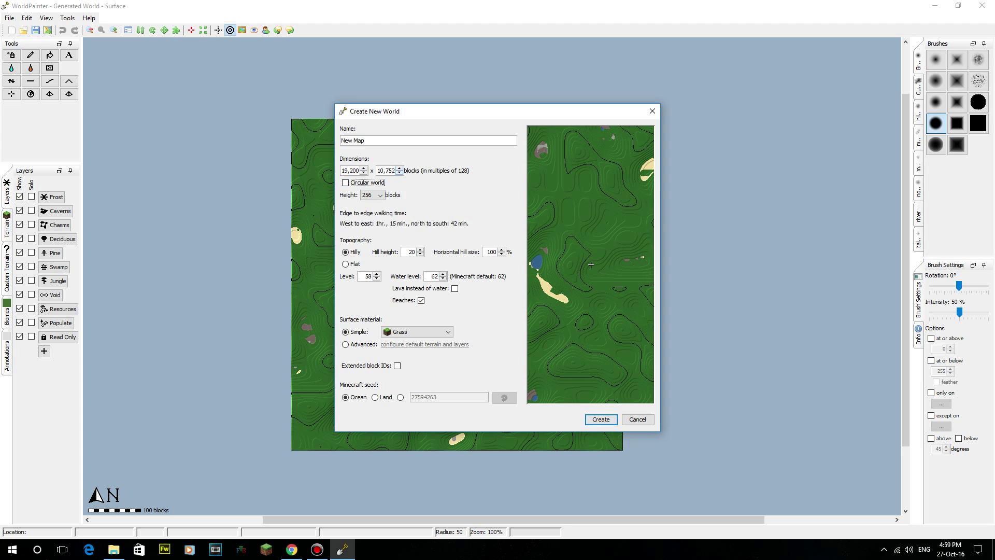
Raise the world's north-south dimension to 10,880 blocks and look through the available world heights
{"action": "mouse_move", "coordinate": [590, 265]}
{"action": "left_mouse_down"}
{"action": "mouse_move", "coordinate": [537, 328]}
{"action": "mouse_move", "coordinate": [574, 255]}
{"action": "left_mouse_up"}
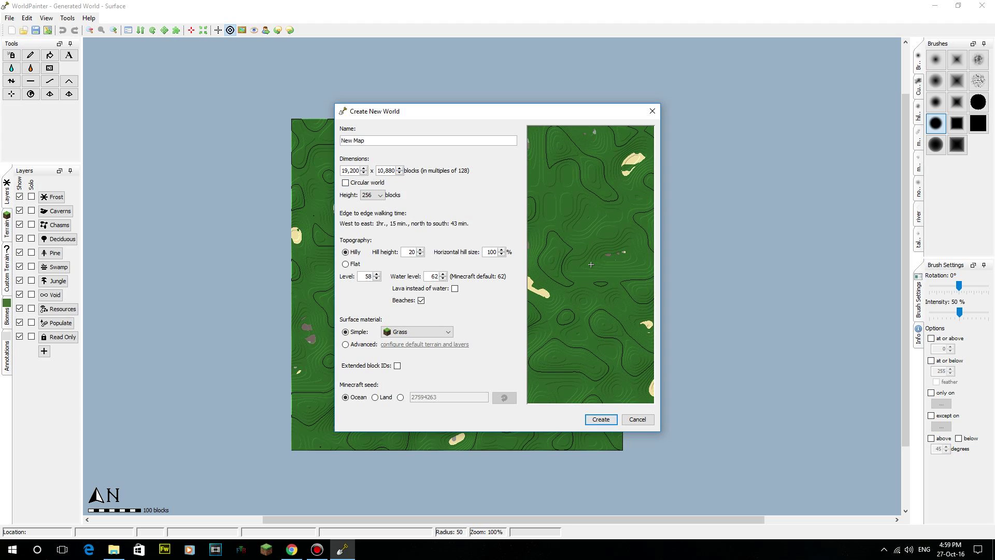
{"action": "left_click", "coordinate": [372, 195]}
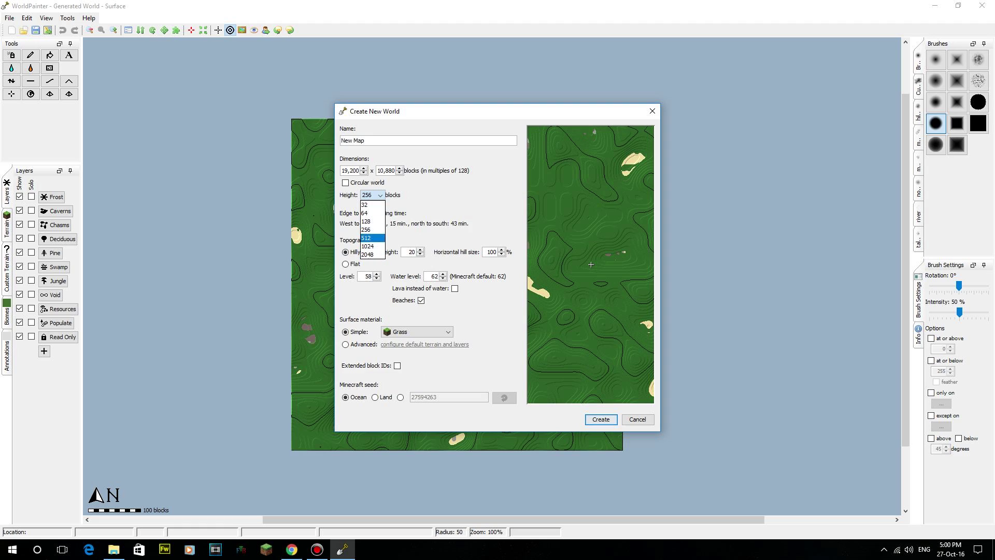
{"action": "left_click", "coordinate": [373, 196]}
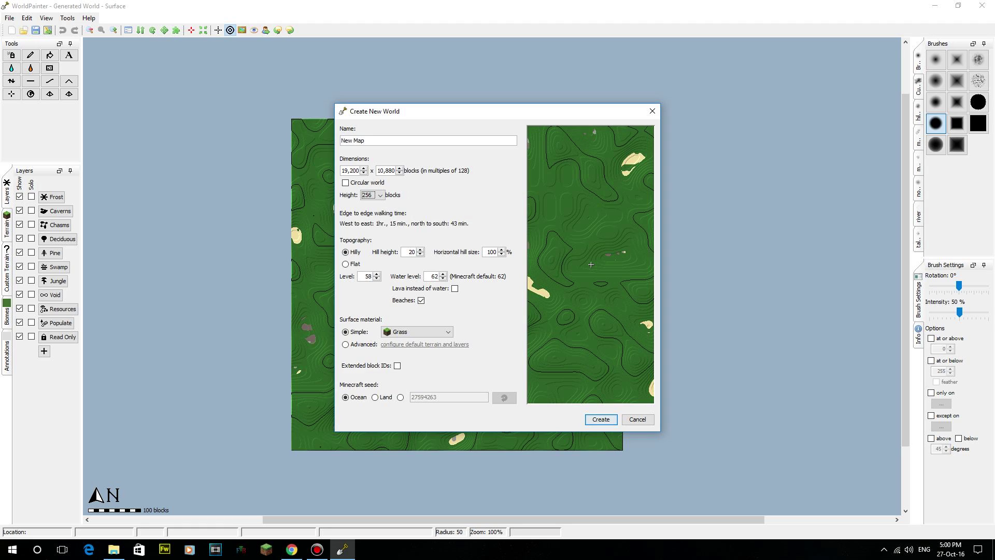
Check the world height options and enable extended block IDs for the new world
{"action": "left_click", "coordinate": [375, 195]}
{"action": "left_click", "coordinate": [376, 195]}
{"action": "left_click", "coordinate": [397, 366]}
{"action": "left_click_drag", "start_coordinate": [596, 228], "coordinate": [583, 305]}
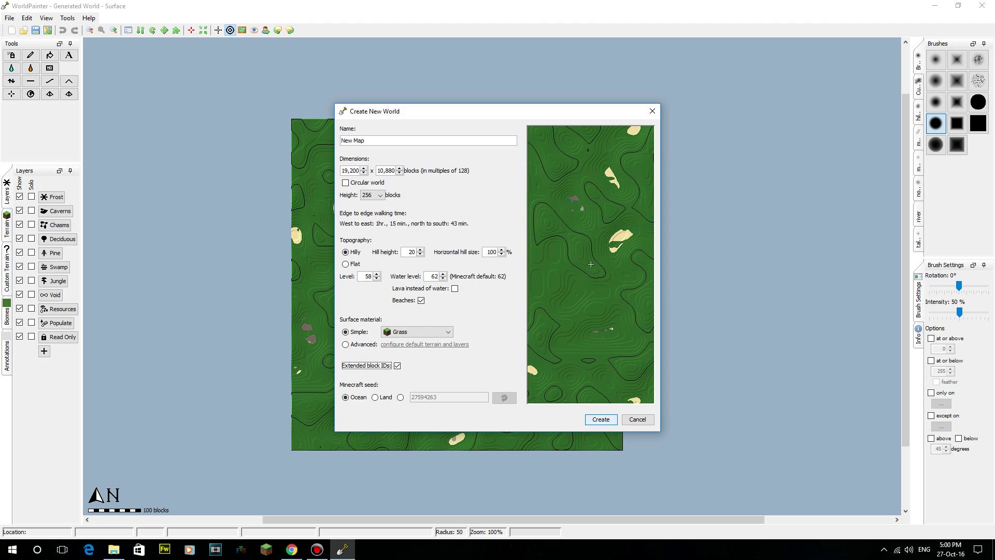
Move and enlarge the world creation dialog to get a much wider terrain preview
{"action": "left_click_drag", "start_coordinate": [659, 430], "coordinate": [883, 471]}
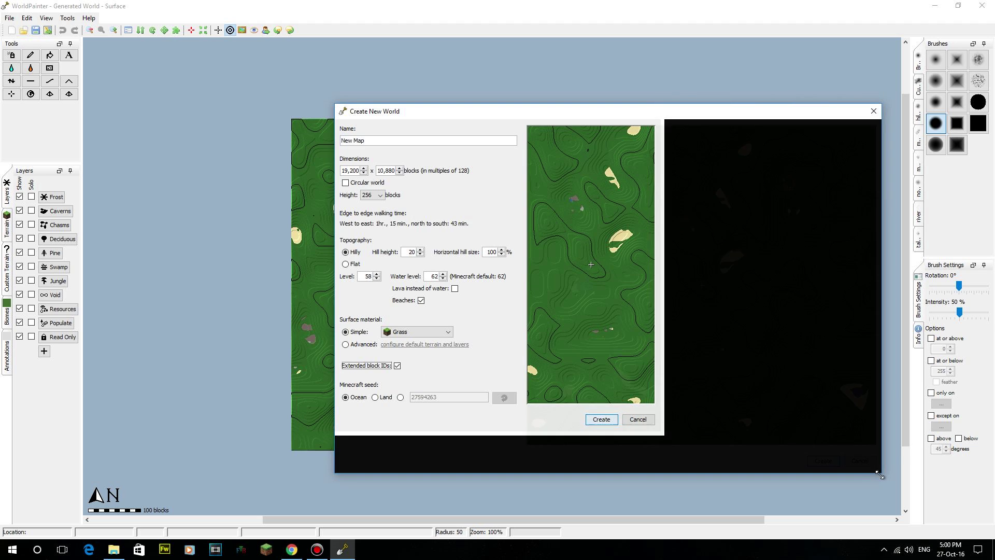
{"action": "left_click_drag", "start_coordinate": [612, 113], "coordinate": [413, 77]}
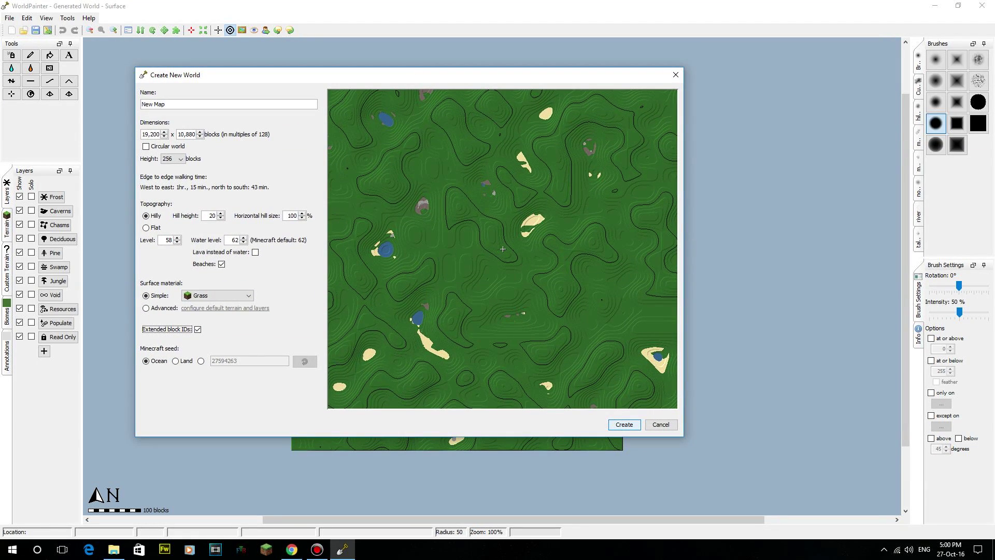
{"action": "left_click_drag", "start_coordinate": [684, 251], "coordinate": [886, 251]}
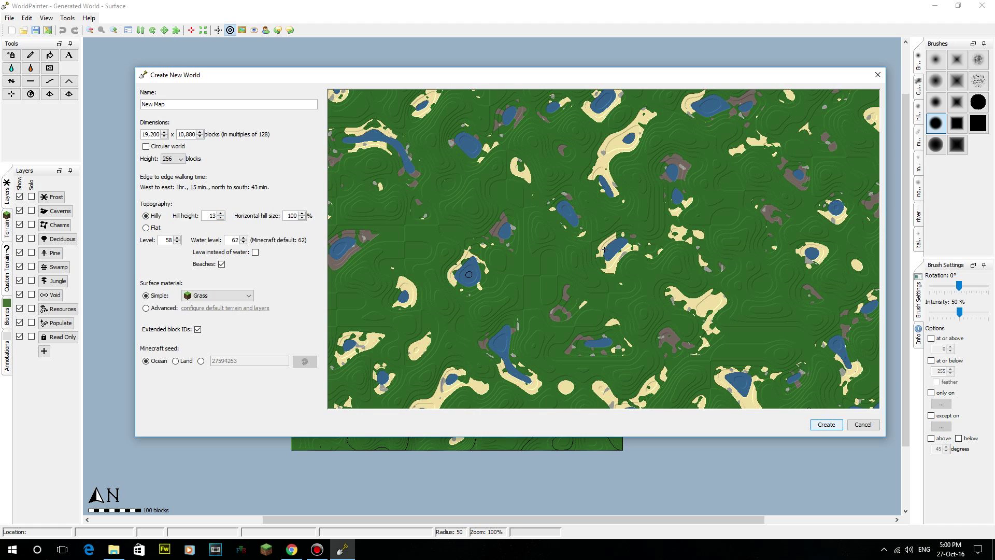
Set the hill height of the hilly topography to 24
{"action": "key", "text": "Up"}
{"action": "key", "text": "Up"}
{"action": "key", "text": "Up"}
{"action": "key", "text": "Up"}
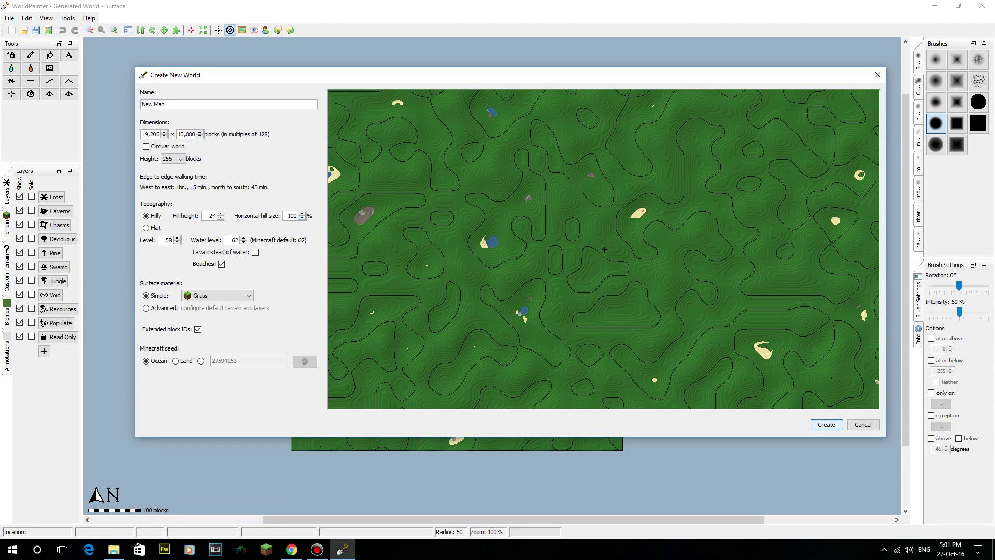
Lower the horizontal hill size to 91%
{"action": "key", "text": "Down"}
{"action": "key", "text": "Down"}
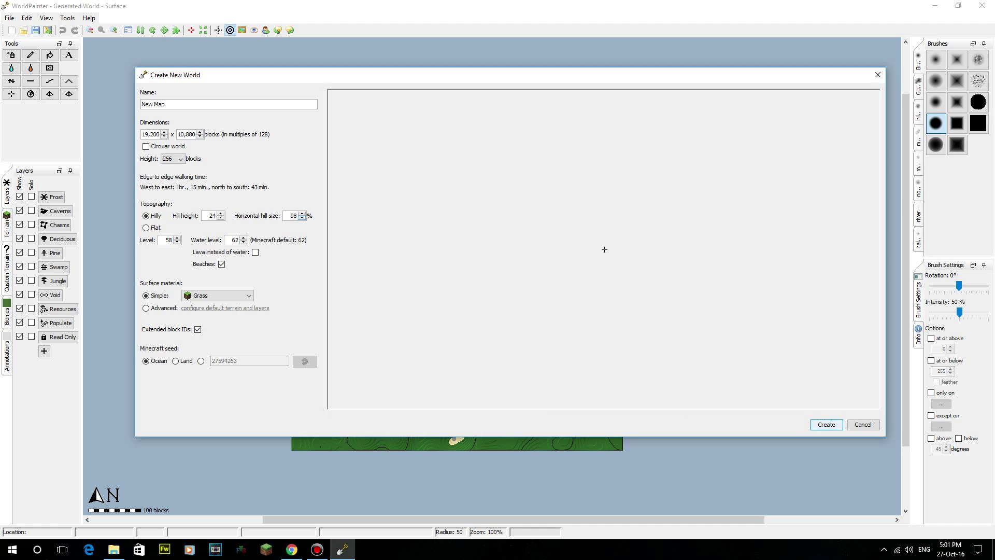
{"action": "key", "text": "Down"}
{"action": "key", "text": "Down"}
{"action": "key", "text": "Down"}
{"action": "key", "text": "Down"}
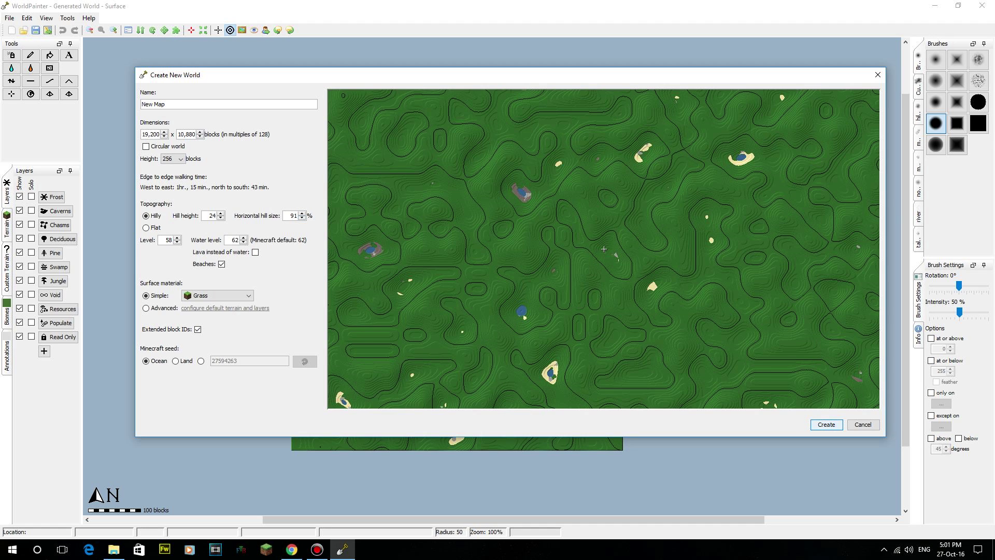
Raise the horizontal hill size to 134%
{"action": "key", "text": "Up"}
{"action": "key", "text": "Up"}
{"action": "key", "text": "Up"}
{"action": "key", "text": "Up"}
{"action": "key", "text": "Up"}
{"action": "key", "text": "Up"}
{"action": "key", "text": "Up"}
{"action": "key", "text": "Up"}
{"action": "key", "text": "Up"}
{"action": "key", "text": "Up"}
{"action": "key", "text": "Up"}
{"action": "key", "text": "Up"}
{"action": "key", "text": "Up"}
{"action": "key", "text": "Up"}
{"action": "key", "text": "Up"}
{"action": "key", "text": "Up"}
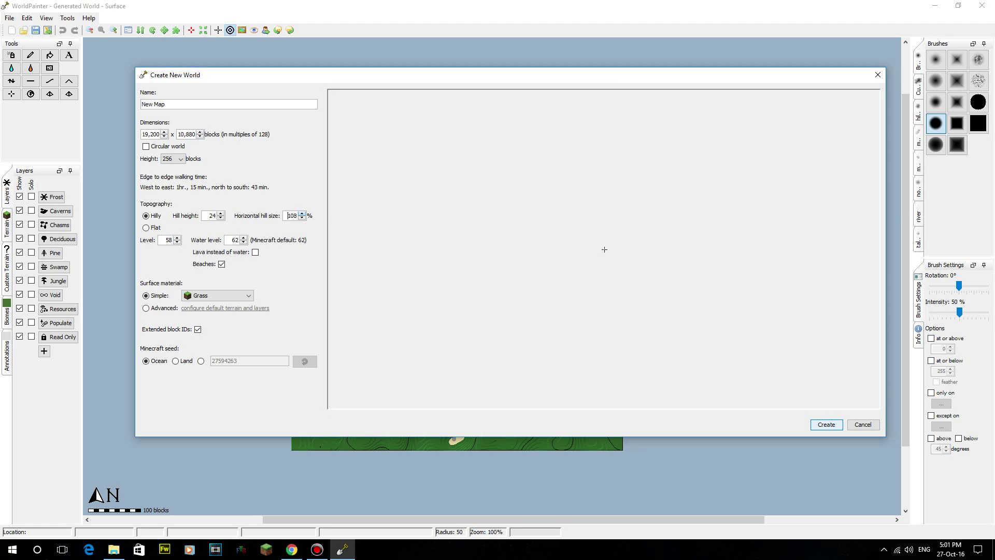
{"action": "key", "text": "Up"}
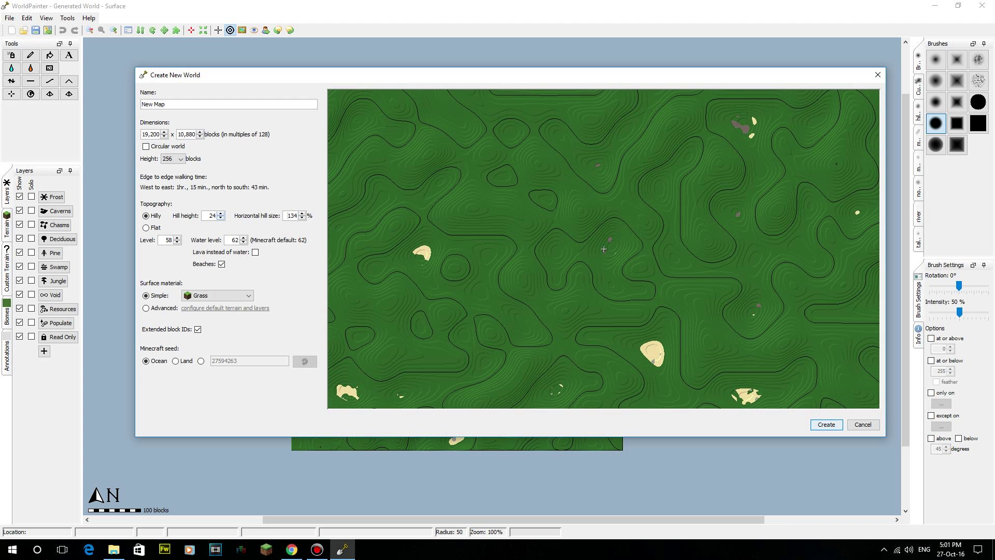
Switch the topography to flat and set the terrain level to 62
{"action": "key", "text": "Tab"}
{"action": "key", "text": "space"}
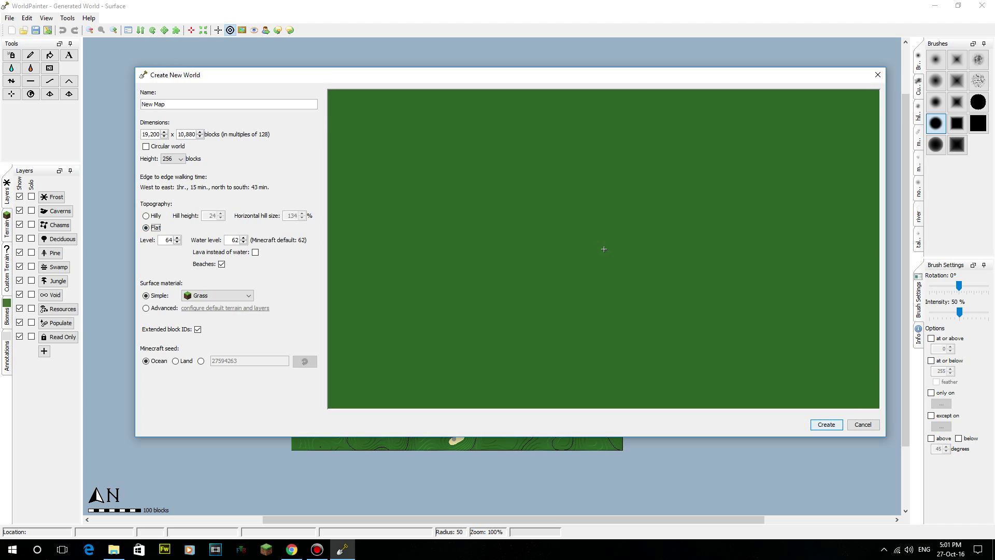
{"action": "key", "text": "Tab"}
{"action": "type", "text": "59"}
{"action": "key", "text": "Up"}
{"action": "key", "text": "Tab"}
{"action": "key", "text": "Tab"}
{"action": "key", "text": "Tab"}
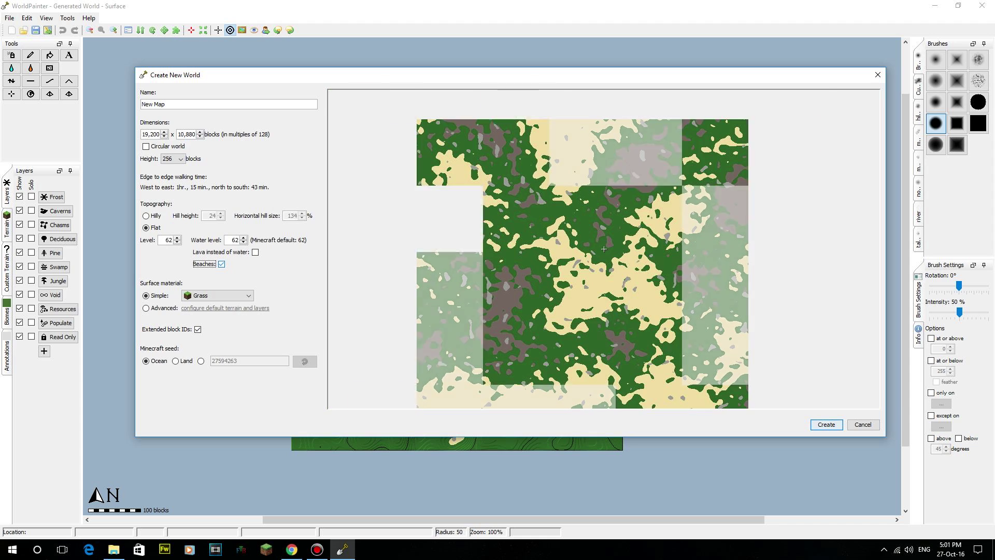
Lower the flat terrain level to 61, just under the water level
{"action": "key", "text": "shift+Tab"}
{"action": "key", "text": "shift+Tab"}
{"action": "key", "text": "shift+Tab"}
{"action": "key", "text": "Down"}
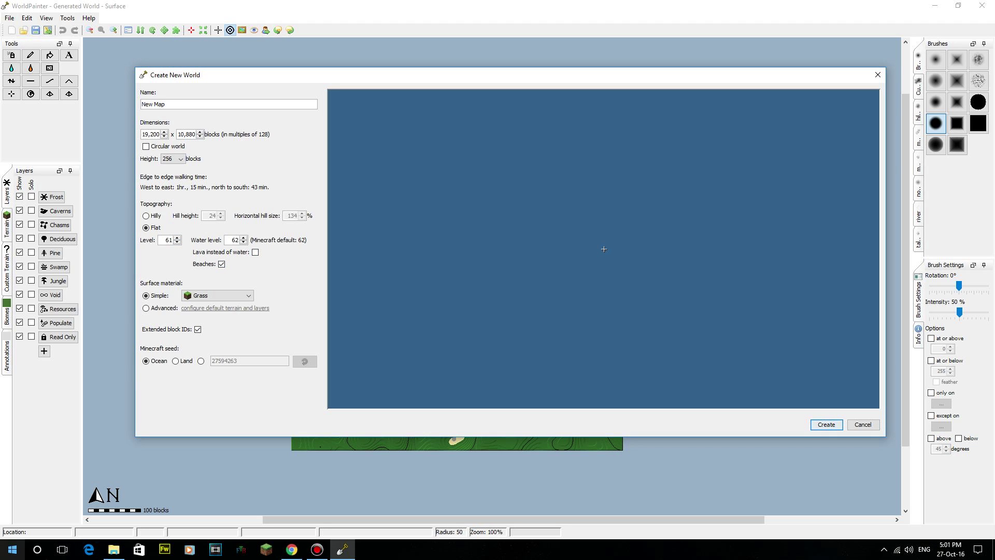
Look at the fantasy map image mapHD Edited.jpg from the desktop and return to WorldPainter
{"action": "key", "text": "super+d"}
{"action": "double_click", "coordinate": [608, 129]}
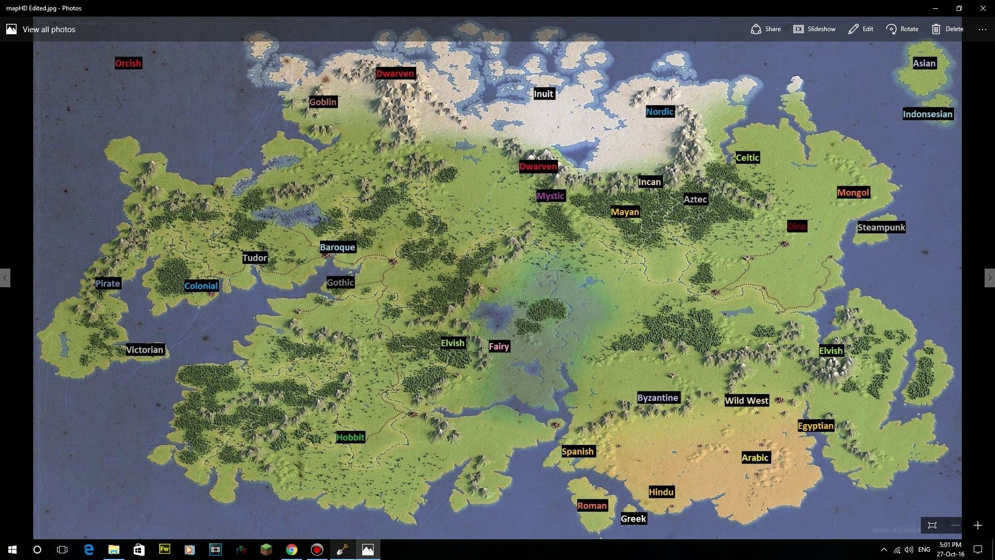
{"action": "left_click", "coordinate": [342, 550]}
Lower the flat terrain level to 1
{"action": "key", "text": "Down"}
{"action": "key", "text": "Down"}
{"action": "key", "text": "Down"}
{"action": "key", "text": "Down"}
{"action": "key", "text": "Down"}
{"action": "key", "text": "Down"}
{"action": "key", "text": "Down"}
{"action": "key", "text": "Down"}
{"action": "key", "text": "Down"}
{"action": "key", "text": "Down"}
{"action": "key", "text": "Down"}
{"action": "key", "text": "Down"}
{"action": "key", "text": "Down"}
{"action": "key", "text": "Down"}
{"action": "key", "text": "Down"}
{"action": "key", "text": "Down"}
{"action": "key", "text": "Down"}
{"action": "key", "text": "Down"}
{"action": "key", "text": "Down"}
{"action": "key", "text": "Down"}
{"action": "key", "text": "Down"}
{"action": "key", "text": "Down"}
{"action": "key", "text": "Down"}
{"action": "key", "text": "Down"}
{"action": "key", "text": "Down"}
{"action": "key", "text": "Down"}
{"action": "key", "text": "Down"}
{"action": "key", "text": "Down"}
{"action": "key", "text": "Down"}
{"action": "key", "text": "Down"}
{"action": "key", "text": "Down"}
{"action": "key", "text": "Down"}
{"action": "key", "text": "Down"}
{"action": "key", "text": "Down"}
{"action": "key", "text": "Down"}
{"action": "key", "text": "Down"}
{"action": "key", "text": "Down"}
{"action": "key", "text": "Down"}
{"action": "key", "text": "Down"}
{"action": "key", "text": "Down"}
{"action": "key", "text": "Down"}
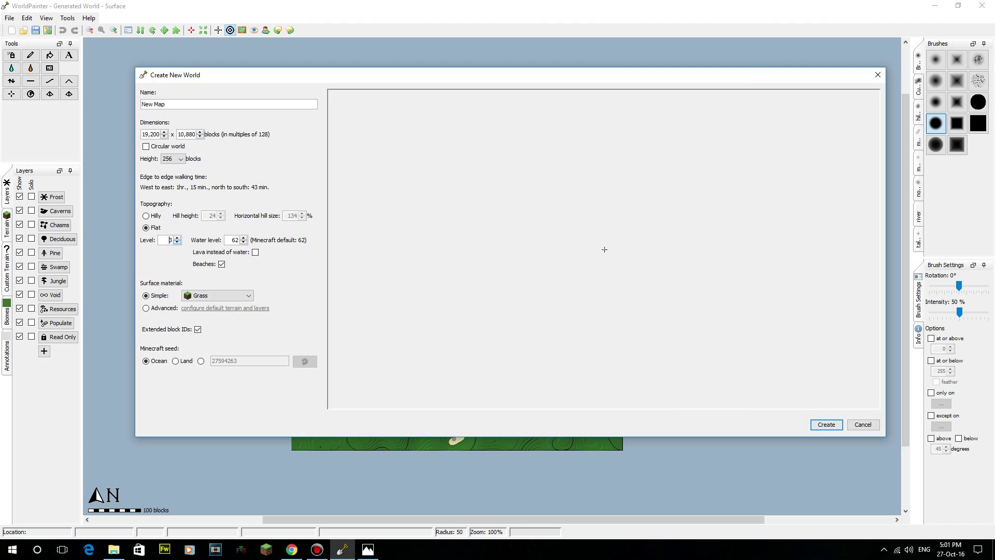
{"action": "key", "text": "Down"}
{"action": "key", "text": "Down"}
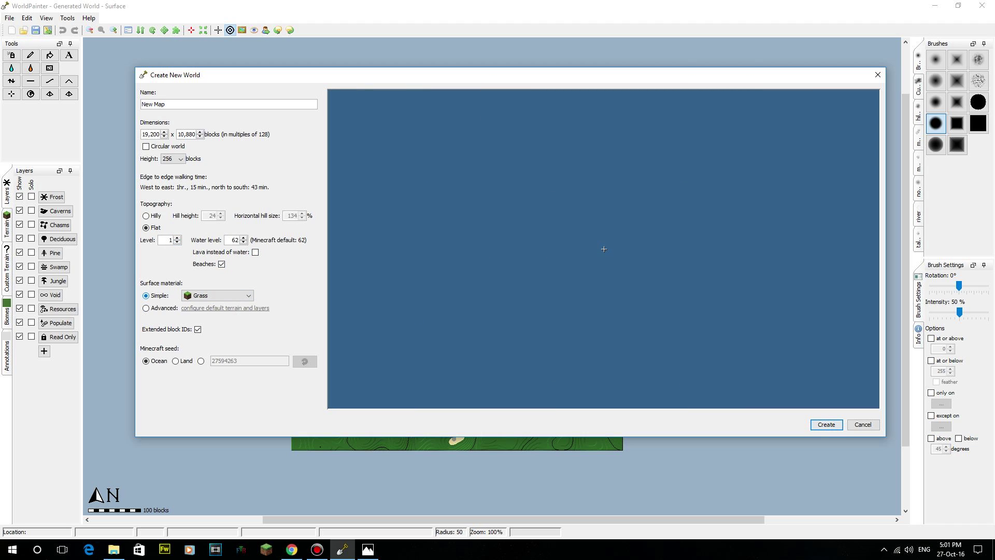
Lower the water level to 30
{"action": "left_click", "coordinate": [244, 242]}
{"action": "key", "text": "Down"}
{"action": "key", "text": "Down"}
{"action": "key", "text": "Down"}
{"action": "key", "text": "Down"}
{"action": "key", "text": "Down"}
{"action": "key", "text": "Down"}
{"action": "key", "text": "Down"}
{"action": "key", "text": "Down"}
{"action": "key", "text": "Down"}
{"action": "key", "text": "Down"}
{"action": "key", "text": "Down"}
{"action": "key", "text": "Down"}
{"action": "key", "text": "Down"}
{"action": "key", "text": "Down"}
{"action": "key", "text": "Down"}
{"action": "key", "text": "Down"}
{"action": "key", "text": "Down"}
{"action": "key", "text": "Down"}
Turn off beaches for the new world
{"action": "key", "text": "Tab"}
{"action": "key", "text": "Tab"}
{"action": "key", "text": "space"}
Try lava instead of water and switch it back off
{"action": "key", "text": "shift+Tab"}
{"action": "key", "text": "space"}
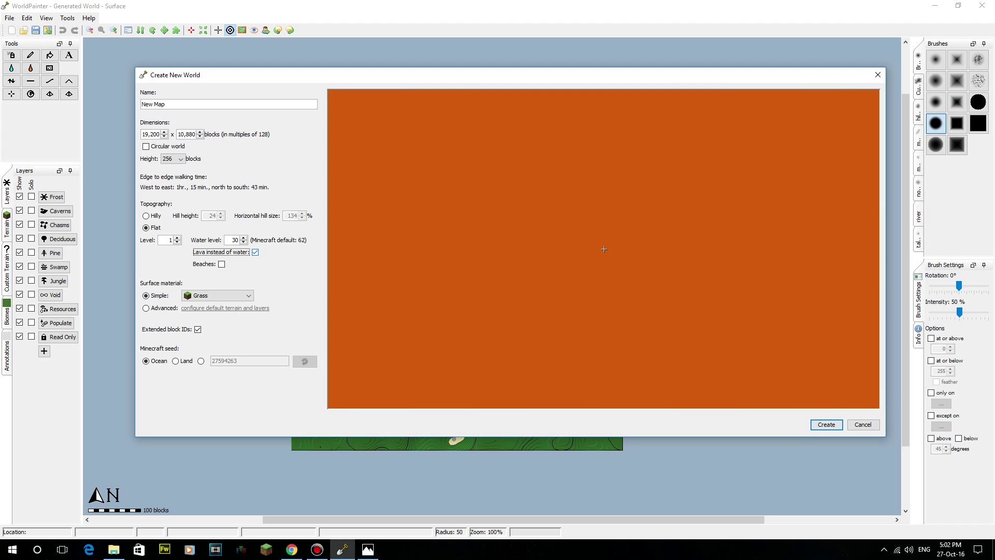
{"action": "key", "text": "space"}
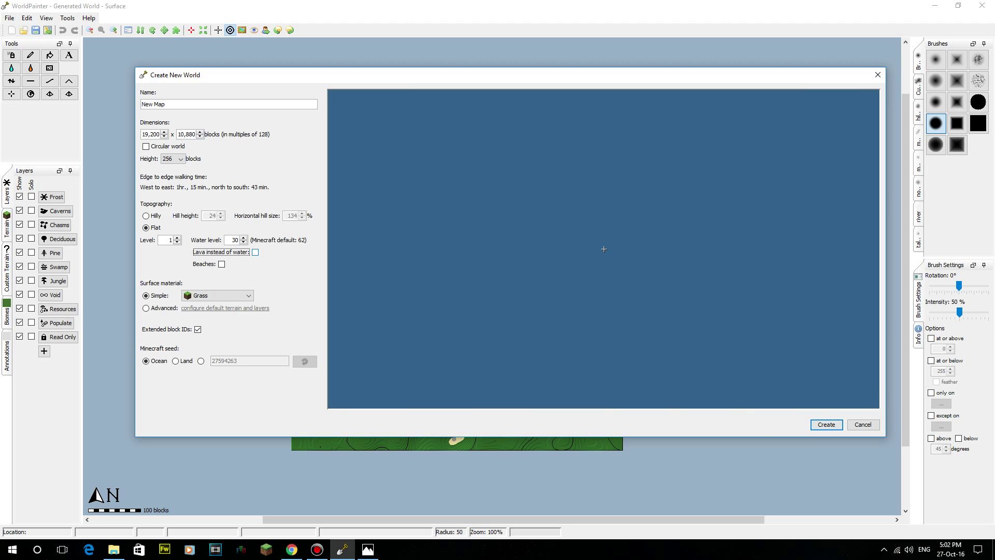
Rename the new world as "New Medieval Map"
{"action": "left_click", "coordinate": [167, 104]}
{"action": "key", "text": "BackSpace"}
{"action": "key", "text": "BackSpace"}
{"action": "type", "text": "edieval Map"}
Try Permadirt as the simple surface material and settle on Sand
{"action": "left_click", "coordinate": [218, 295]}
{"action": "left_click", "coordinate": [210, 343]}
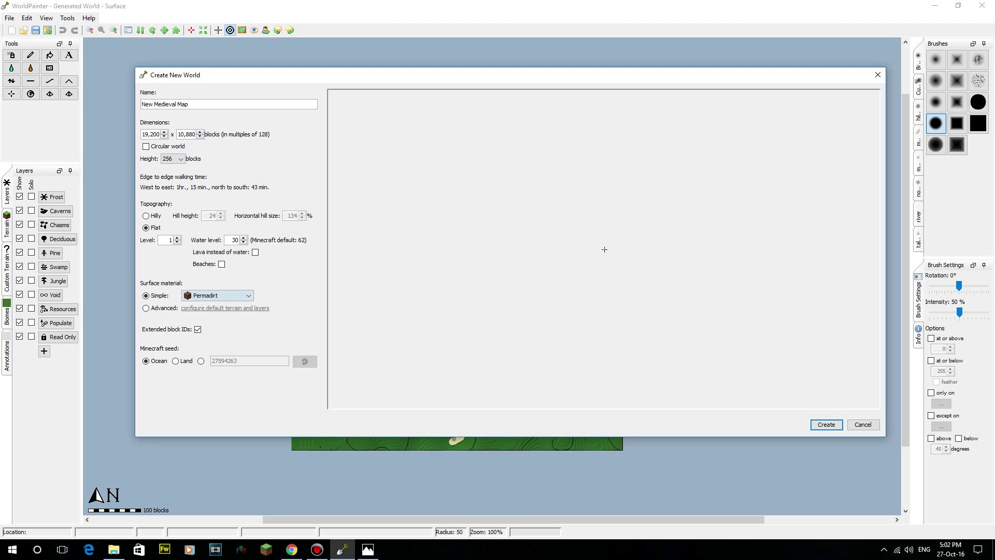
{"action": "left_click", "coordinate": [217, 296]}
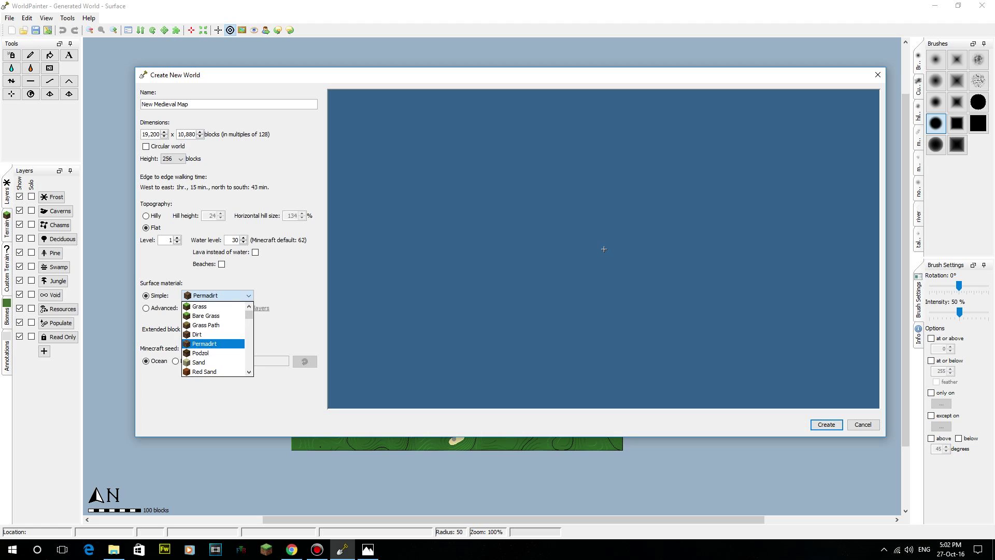
{"action": "left_click", "coordinate": [213, 362]}
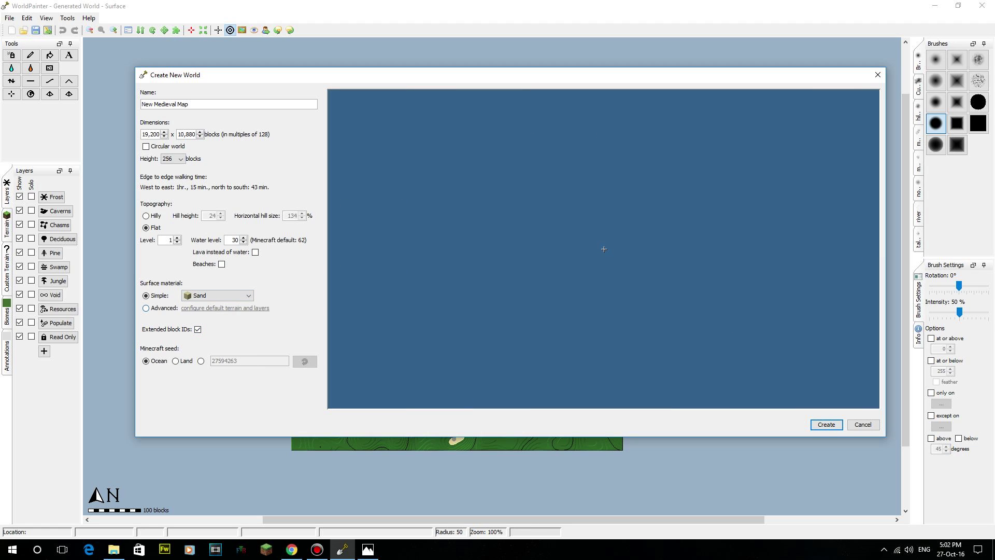
Select the advanced surface material, look at its default terrain and layers settings, and cancel them
{"action": "left_click", "coordinate": [145, 308]}
{"action": "left_click", "coordinate": [224, 308]}
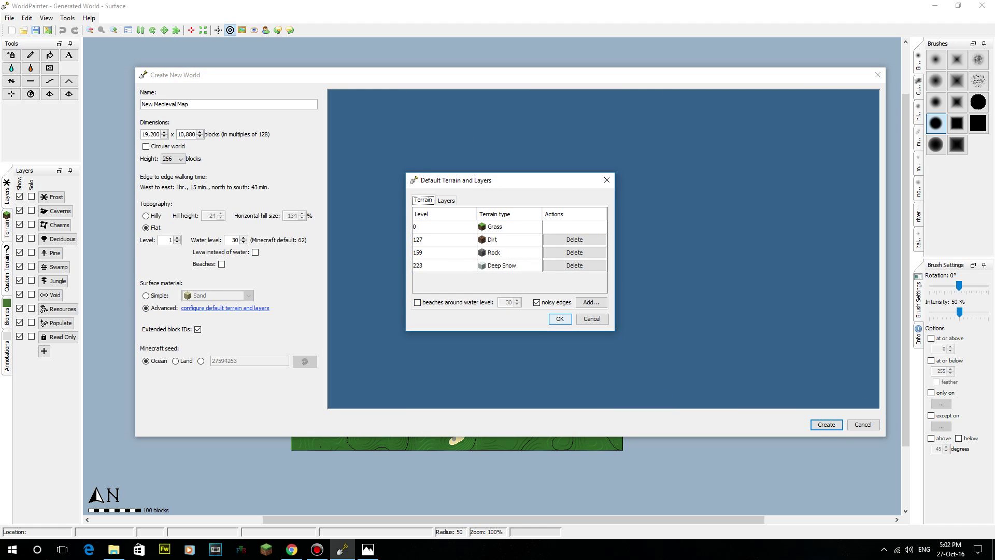
{"action": "left_click", "coordinate": [592, 319]}
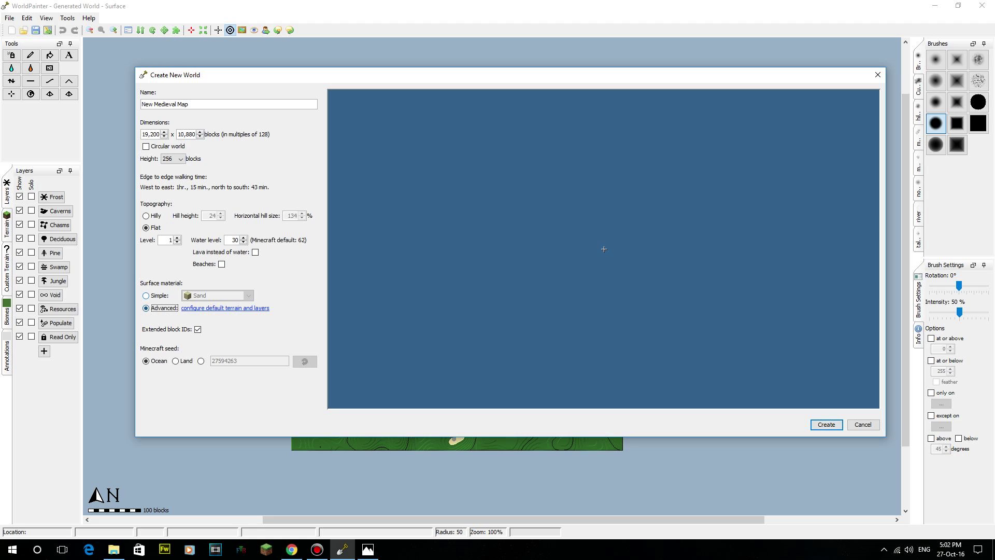
Return to the simple surface material and create the world
{"action": "left_click", "coordinate": [146, 295]}
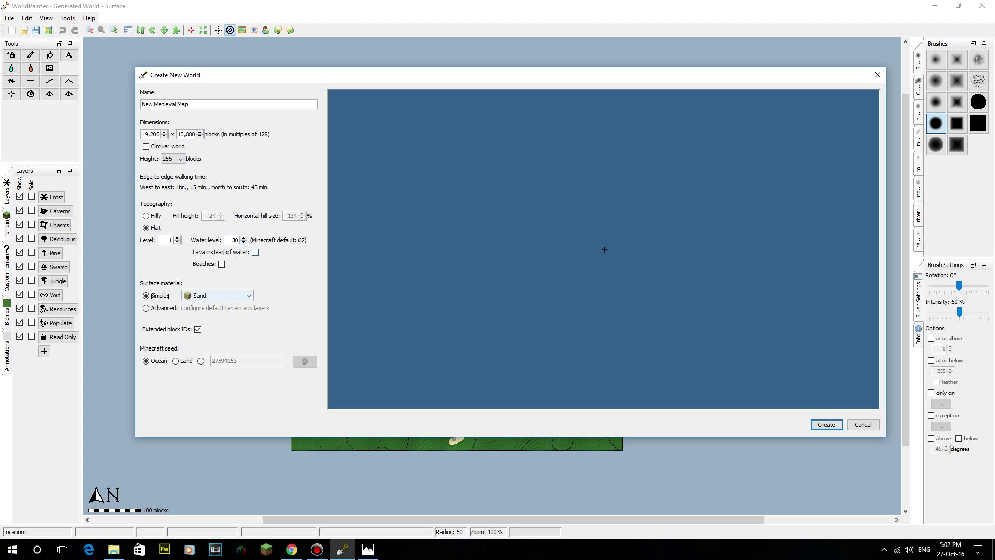
{"action": "key", "text": "Return"}
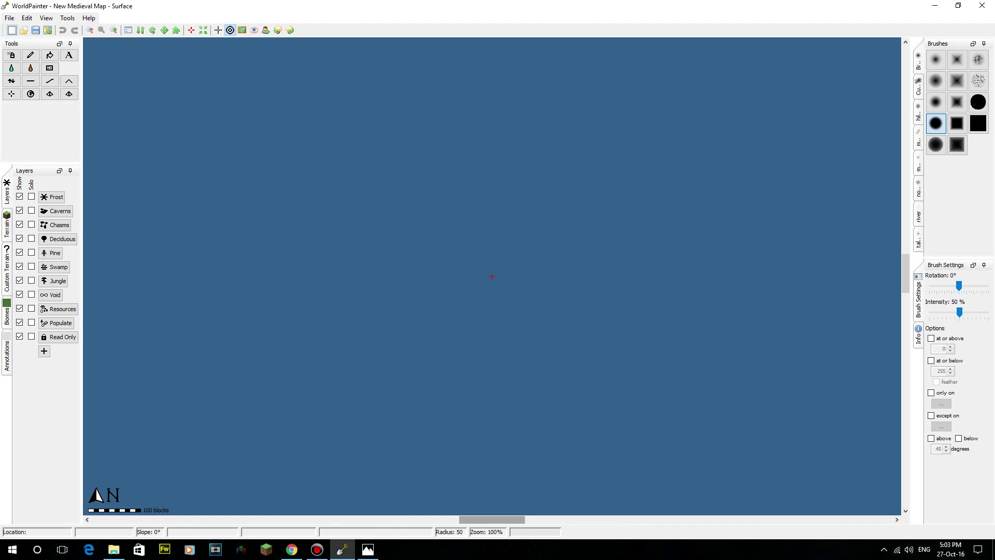
Enable the image overlay with mapHD Edited.jpg from the desktop
{"action": "double_click", "coordinate": [89, 31]}
{"action": "double_click", "coordinate": [89, 31]}
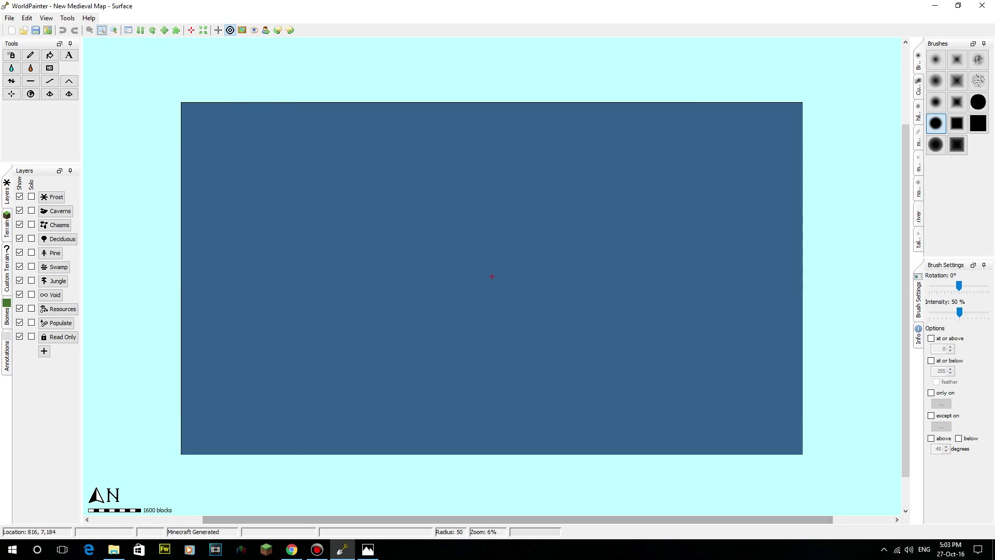
{"action": "middle_click_drag", "start_coordinate": [425, 228], "coordinate": [384, 226]}
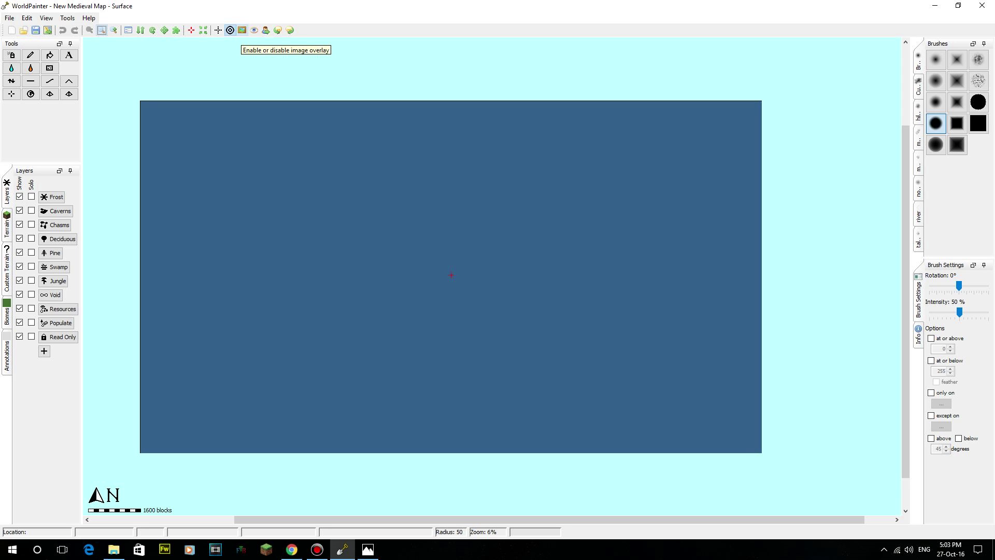
{"action": "left_click", "coordinate": [242, 30]}
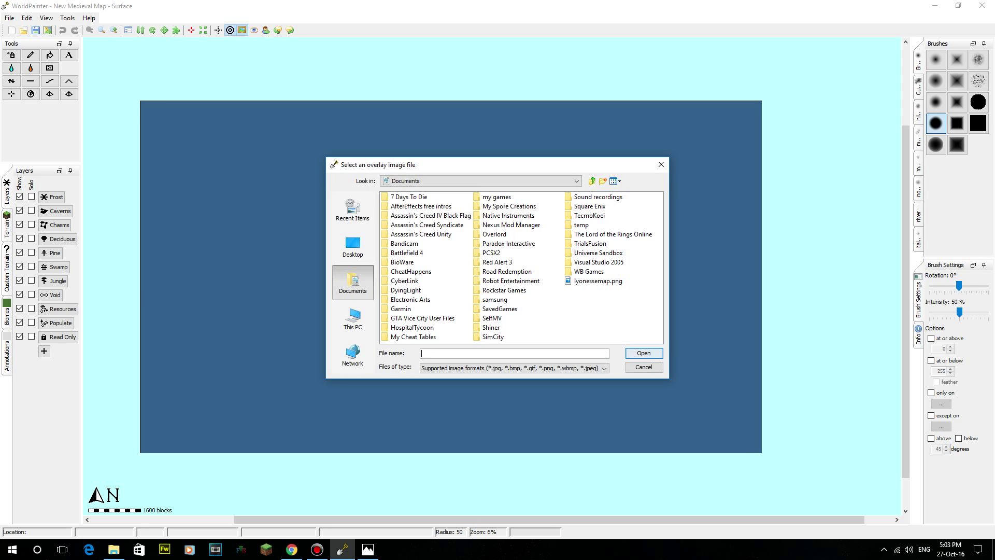
{"action": "left_click", "coordinate": [352, 246]}
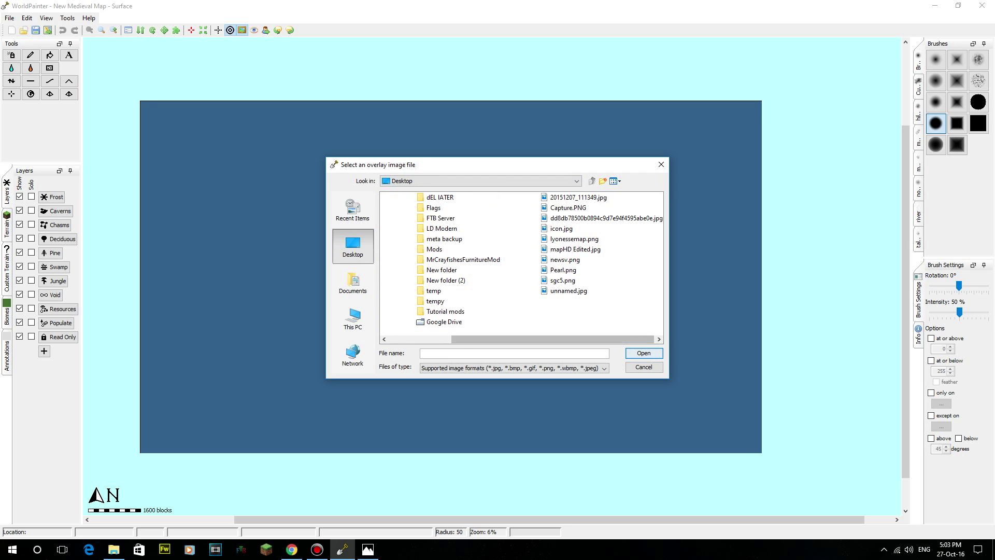
{"action": "left_click", "coordinate": [575, 249]}
{"action": "left_click", "coordinate": [643, 353]}
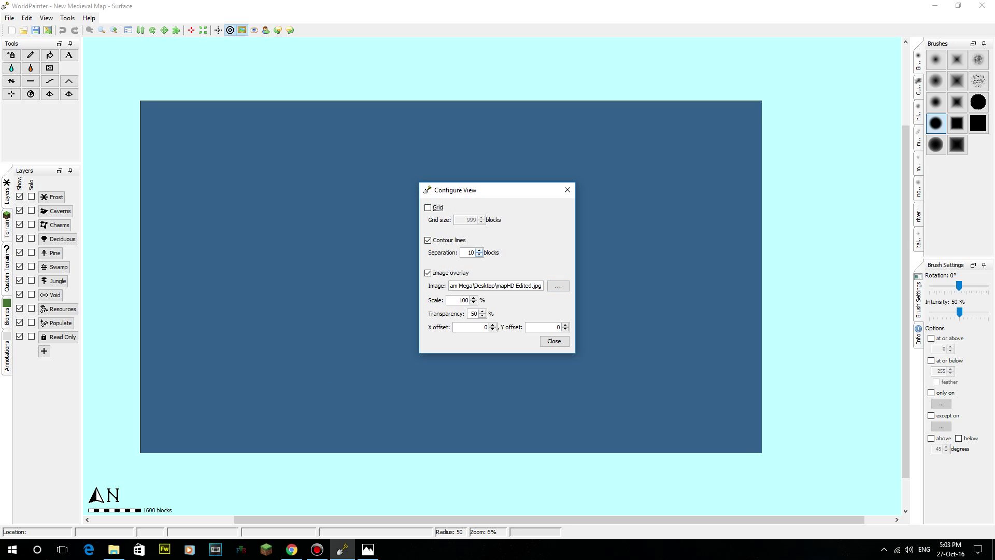
Set the image overlay's scale to 1,000%
{"action": "double_click", "coordinate": [464, 300]}
{"action": "left_click", "coordinate": [467, 300]}
{"action": "type", "text": "0"}
{"action": "key", "text": "Return"}
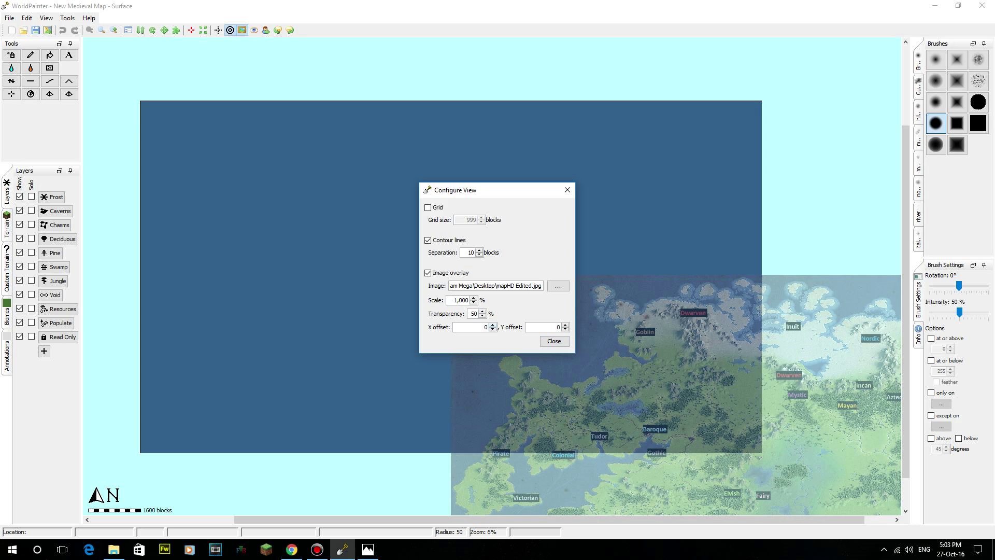
{"action": "left_click_drag", "start_coordinate": [419, 183], "coordinate": [410, 187]}
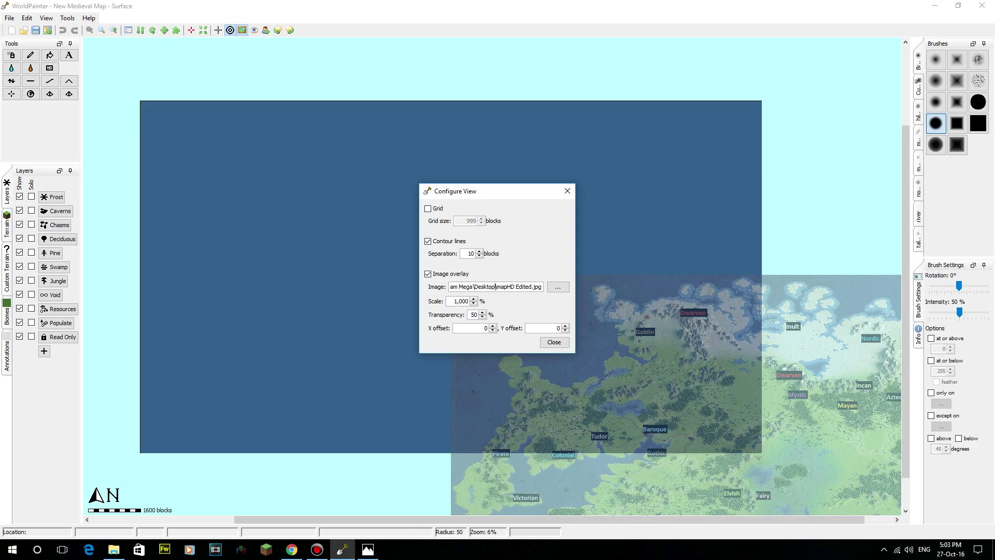
Set the image overlay's X offset to -1,920
{"action": "double_click", "coordinate": [486, 329]}
{"action": "type", "text": "-10"}
{"action": "key", "text": "BackSpace"}
{"action": "type", "text": "920"}
{"action": "key", "text": "Return"}
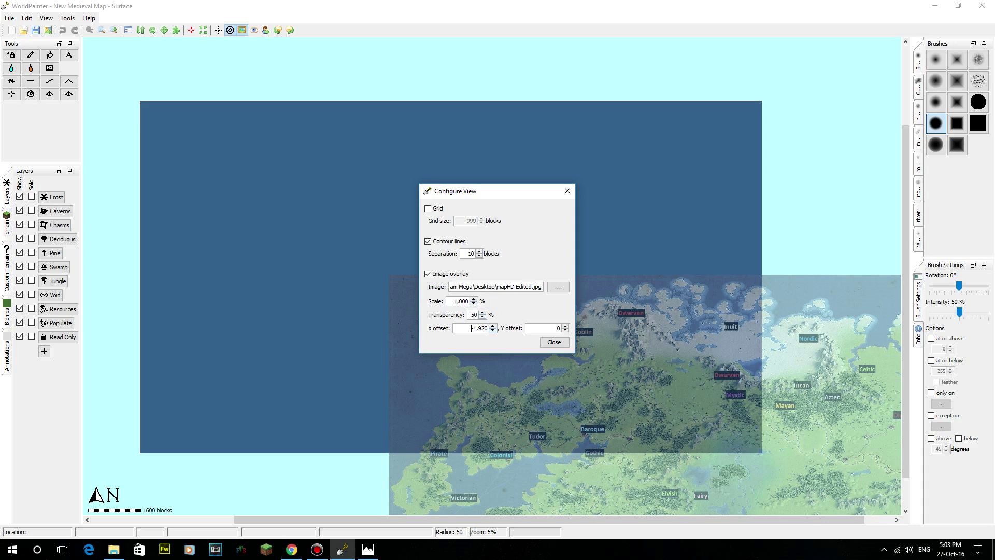
Set the image overlay's Y offset to -10,800
{"action": "double_click", "coordinate": [558, 328]}
{"action": "type", "text": "-10,800"}
{"action": "key", "text": "Return"}
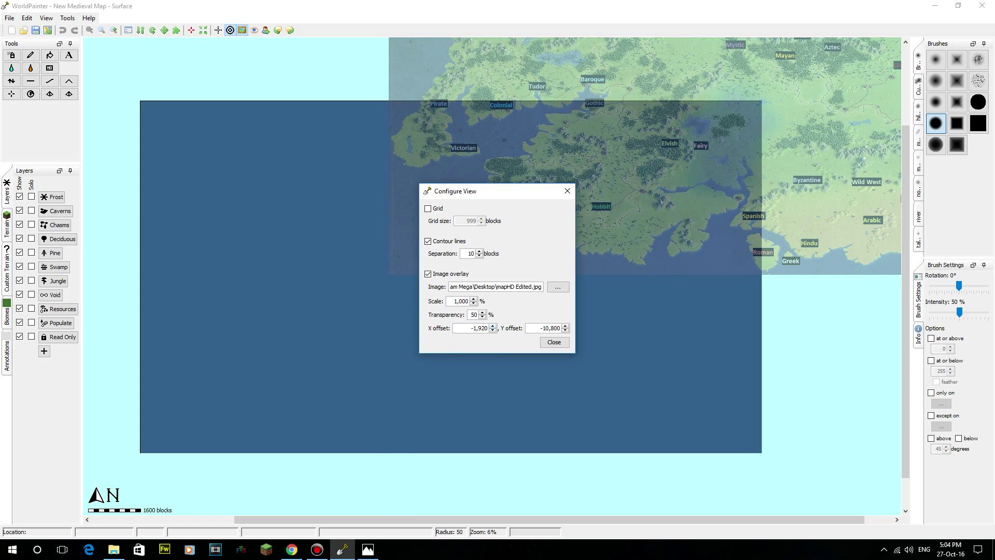
Change the image overlay's X offset to -19,200
{"action": "double_click", "coordinate": [473, 328]}
{"action": "key", "text": "End"}
{"action": "type", "text": "0"}
{"action": "key", "text": "Return"}
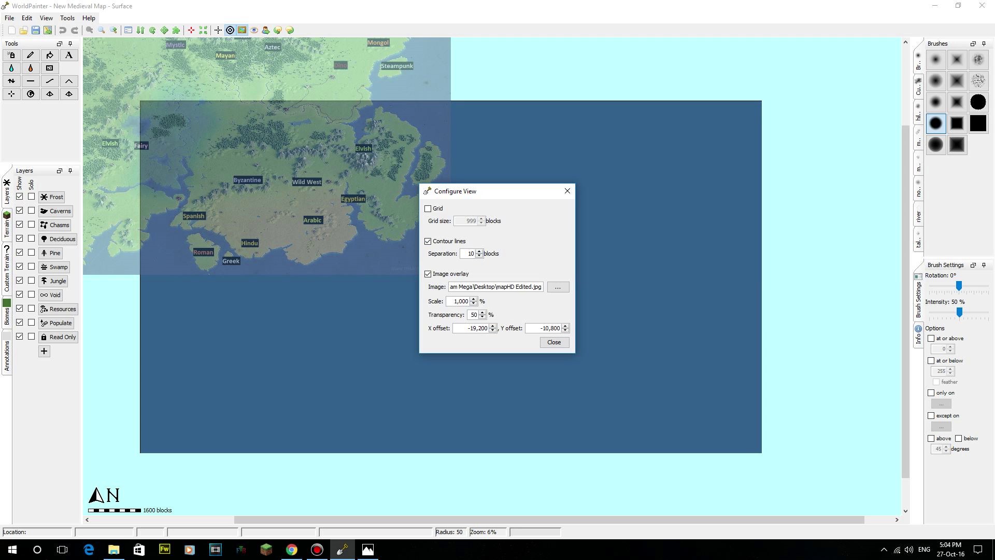
Switch to Calculator and divide 19,200 by 2 to get the overlay's horizontal offset
{"action": "left_click", "coordinate": [12, 549]}
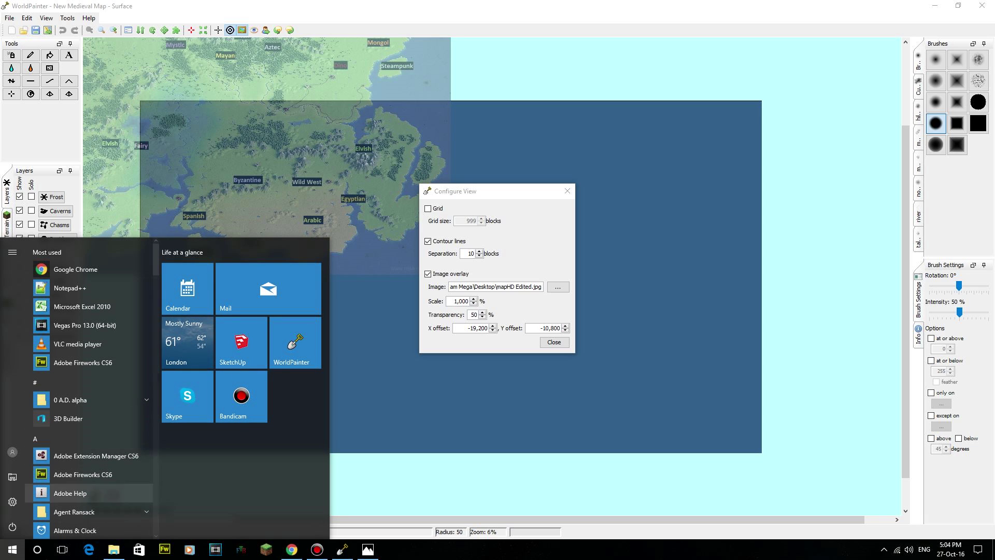
{"action": "type", "text": "calc"}
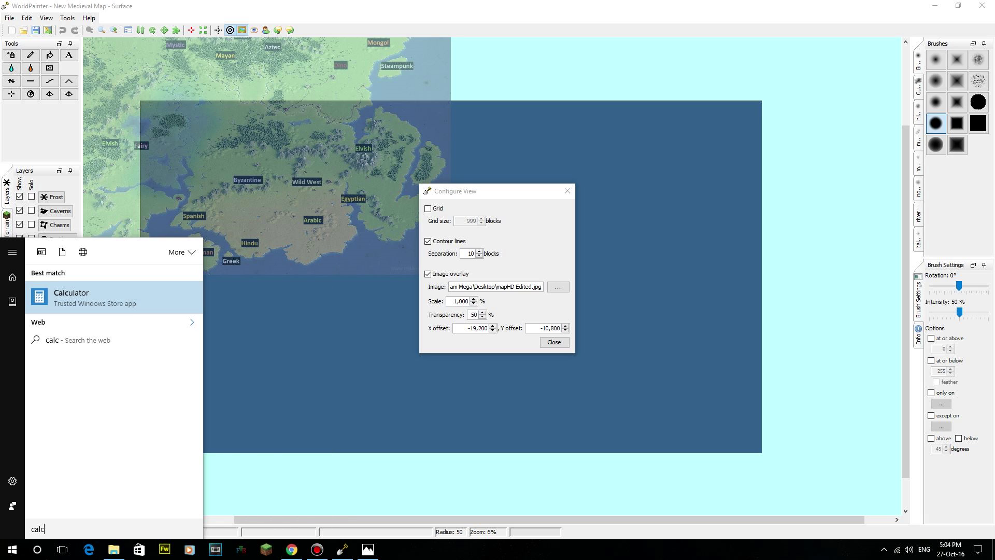
{"action": "key", "text": "Return"}
{"action": "left_click", "coordinate": [44, 391]}
{"action": "left_click", "coordinate": [115, 336]}
{"action": "left_click", "coordinate": [79, 390]}
{"action": "double_click", "coordinate": [79, 417]}
{"action": "left_click", "coordinate": [149, 310]}
{"action": "left_click", "coordinate": [79, 390]}
{"action": "left_click", "coordinate": [149, 417]}
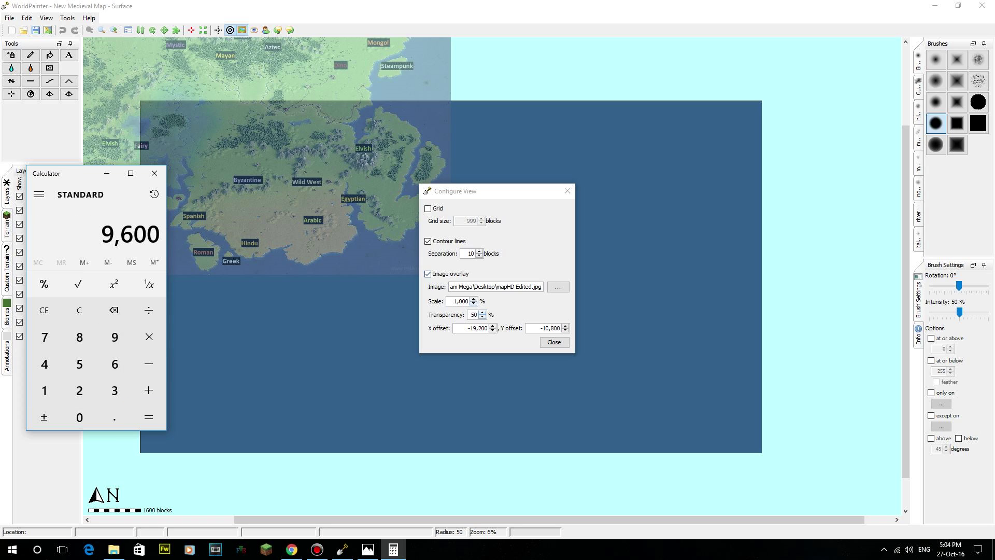
Set the image overlay's X offset to -9,600 in the WorldPainter view configuration
{"action": "double_click", "coordinate": [480, 328]}
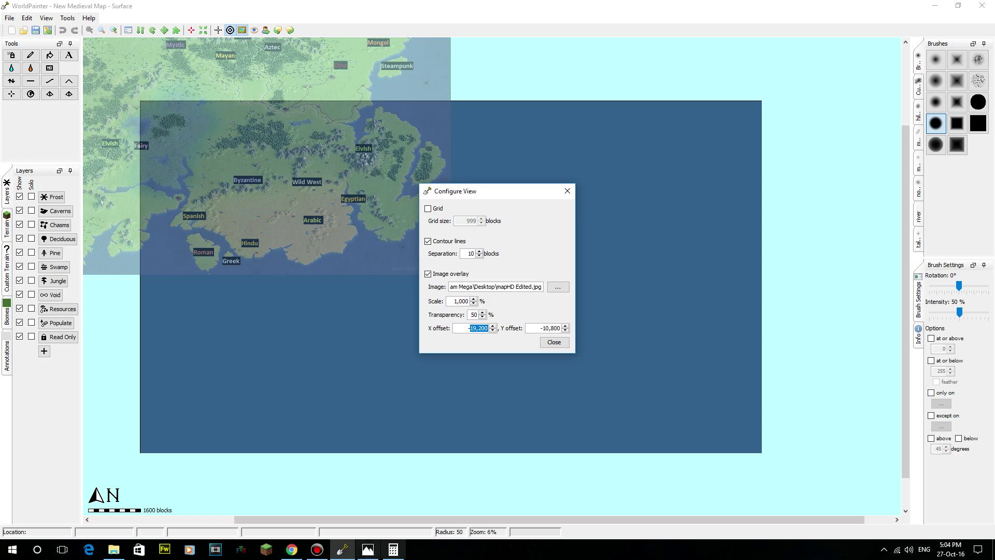
{"action": "left_click", "coordinate": [392, 549]}
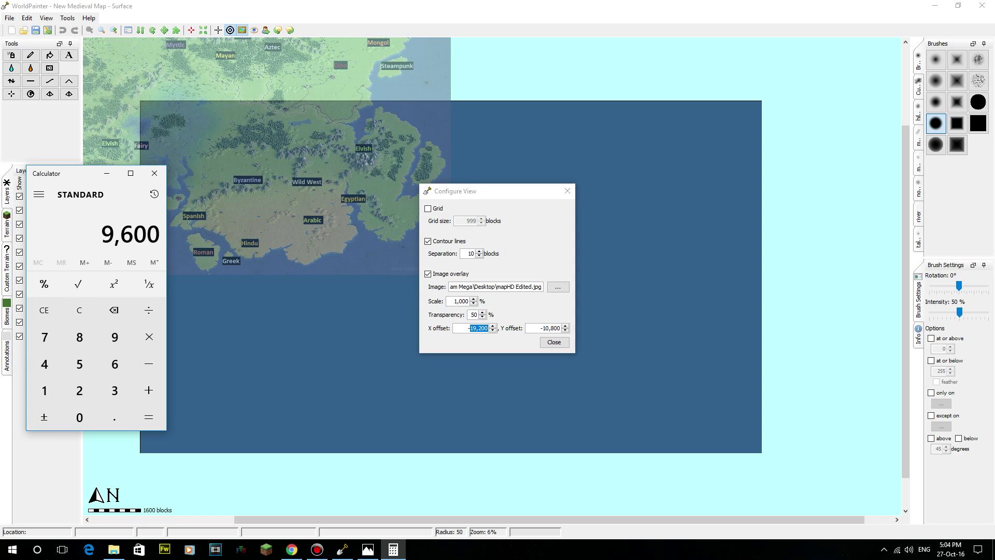
{"action": "key", "text": "alt+Tab"}
{"action": "type", "text": "9600"}
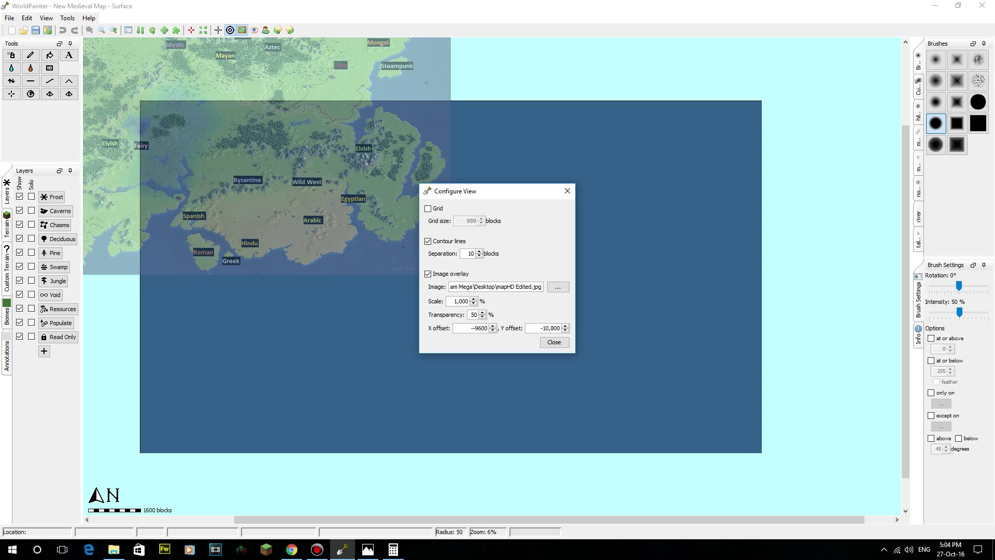
{"action": "left_click", "coordinate": [541, 328]}
{"action": "double_click", "coordinate": [480, 328]}
{"action": "key", "text": "BackSpace"}
{"action": "type", "text": "9600"}
{"action": "key", "text": "Return"}
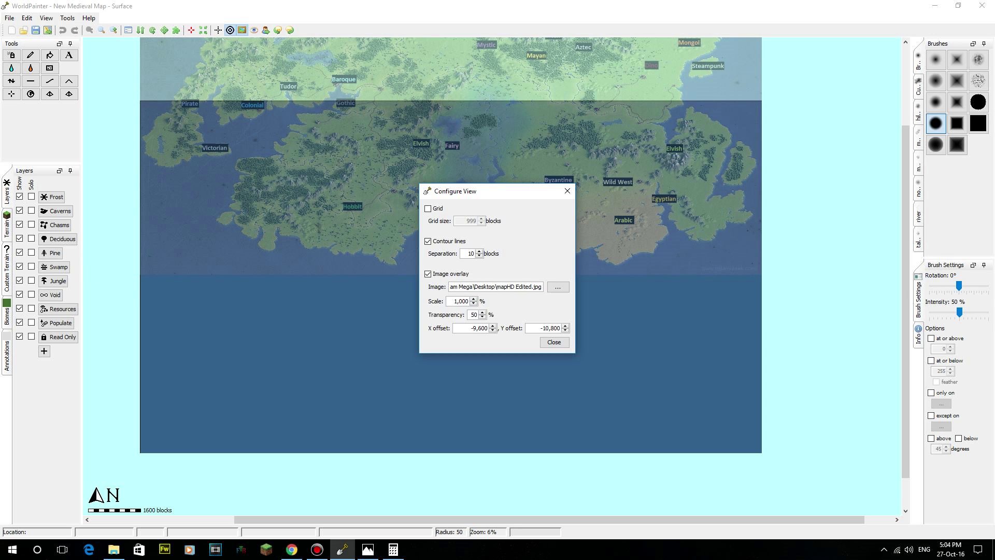
Switch to Calculator and divide 10,800 by 2 to get the overlay's vertical offset
{"action": "left_click", "coordinate": [394, 549]}
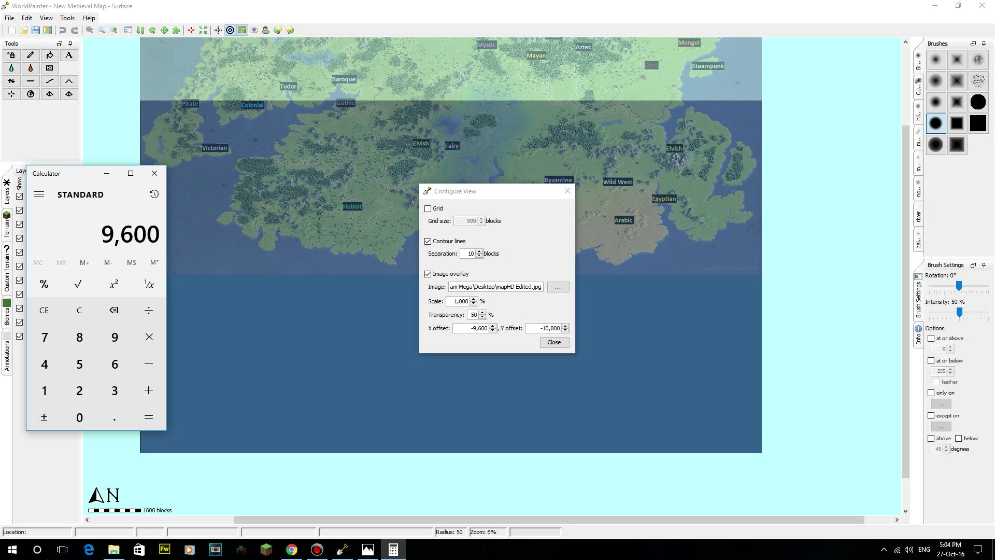
{"action": "left_click", "coordinate": [79, 310]}
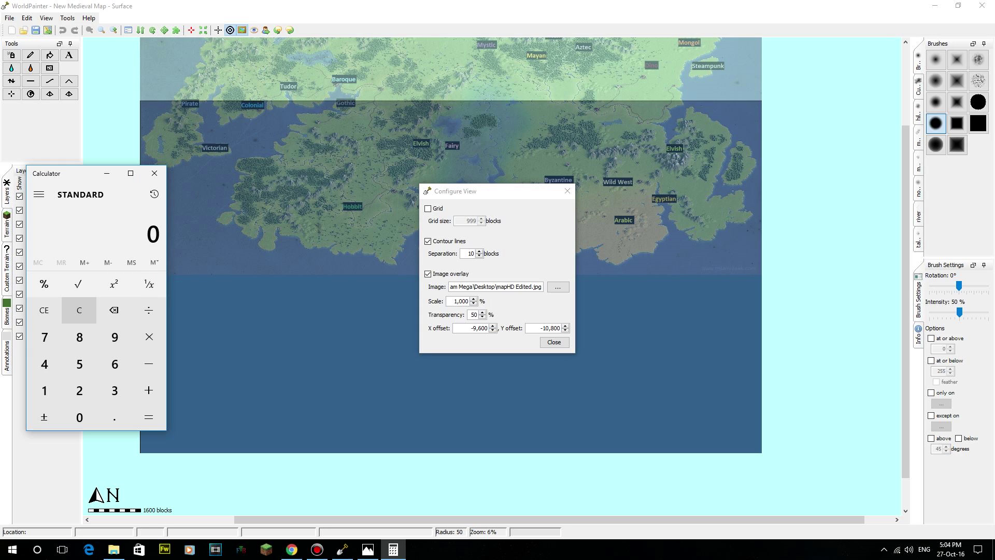
{"action": "left_click", "coordinate": [44, 390]}
{"action": "left_click", "coordinate": [80, 417]}
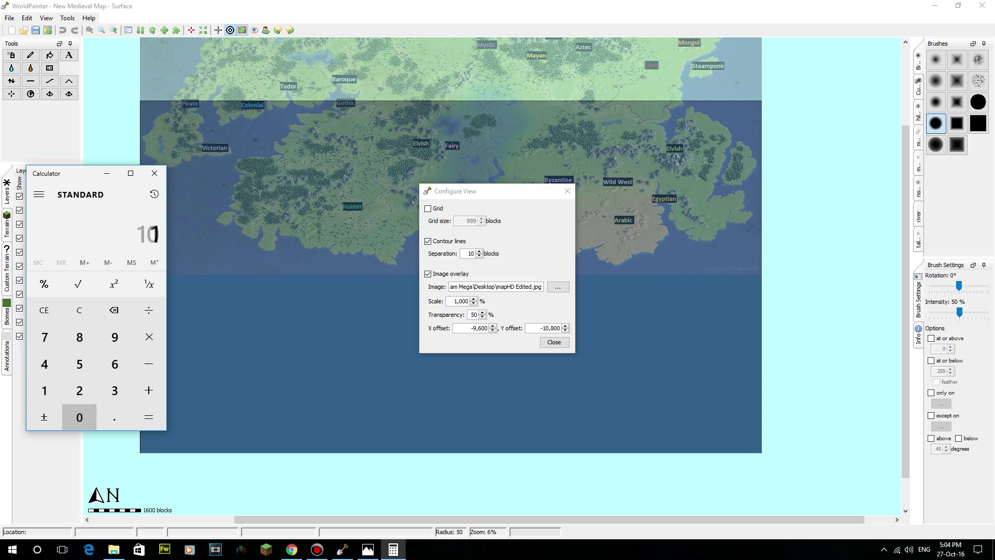
{"action": "left_click", "coordinate": [79, 337]}
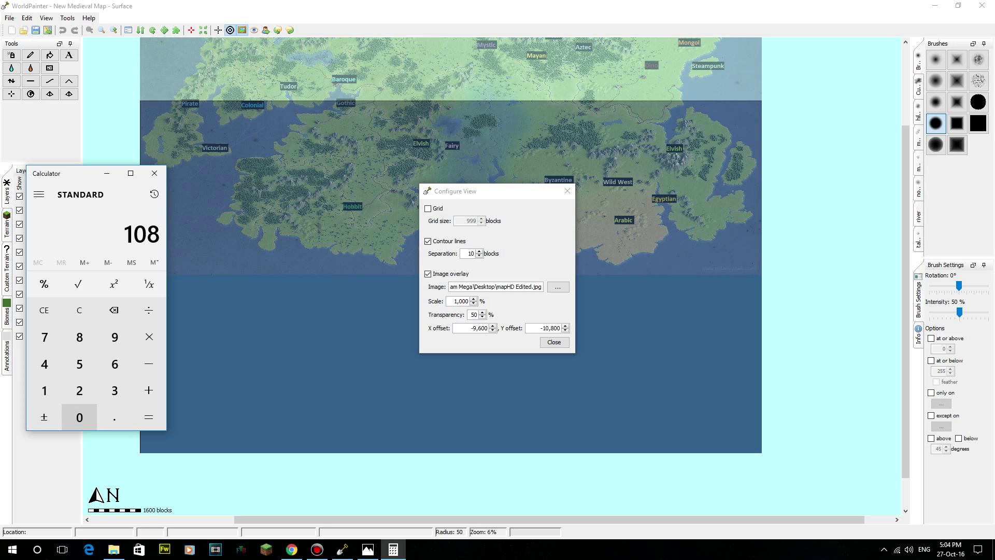
{"action": "double_click", "coordinate": [79, 417]}
{"action": "left_click", "coordinate": [149, 310]}
{"action": "left_click", "coordinate": [79, 391]}
{"action": "left_click", "coordinate": [149, 417]}
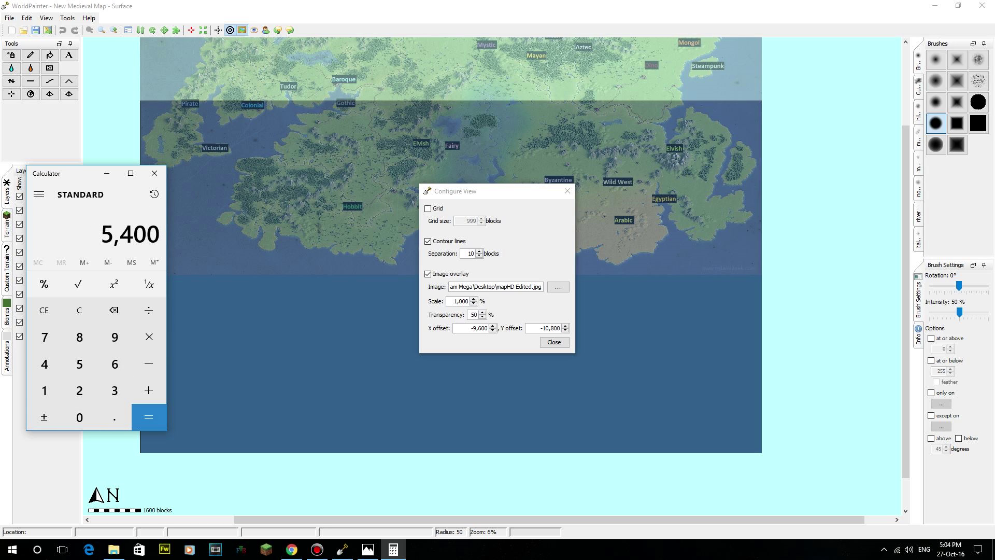
Set the image overlay's Y offset to -5,400 in WorldPainter and close the view configuration
{"action": "double_click", "coordinate": [551, 329]}
{"action": "type", "text": "5400"}
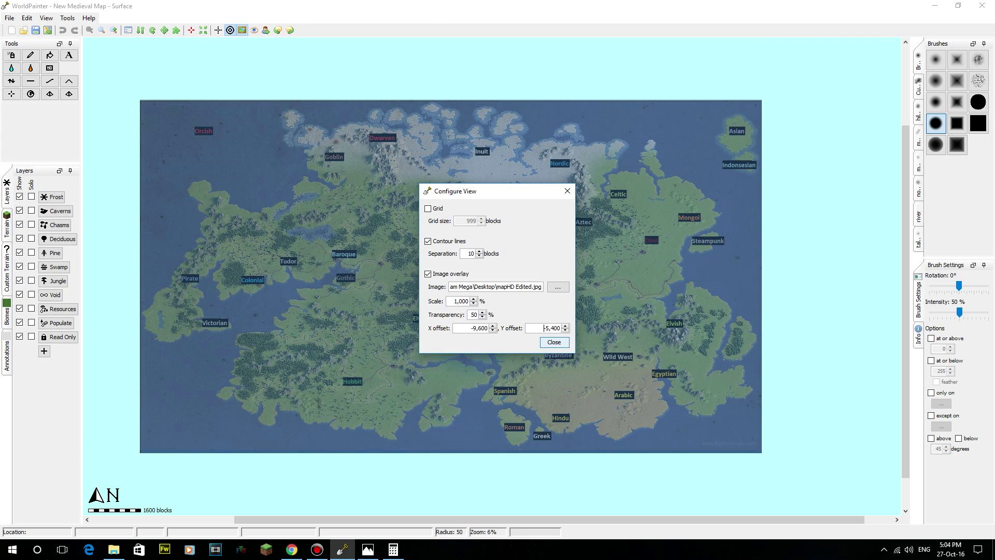
{"action": "left_click", "coordinate": [554, 342]}
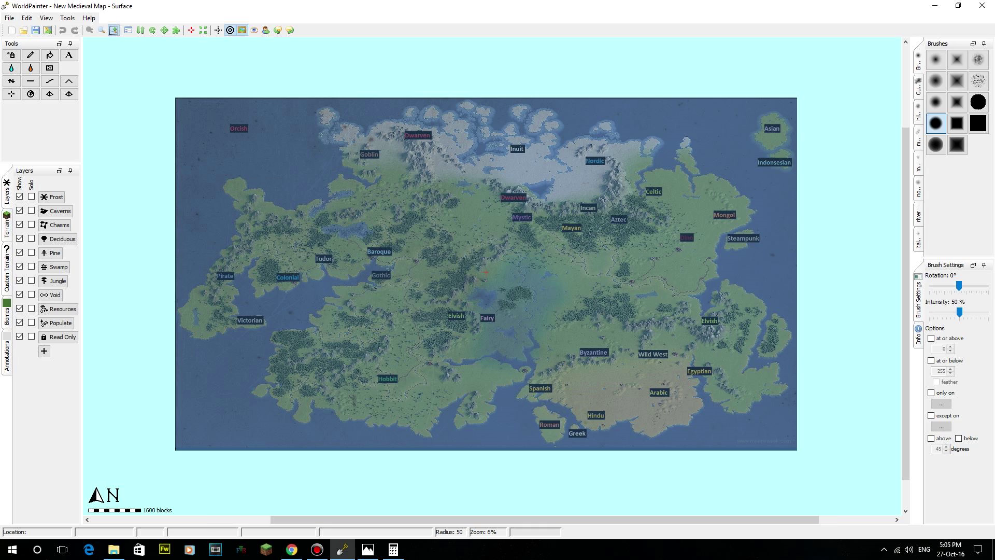
Set the overlay scaling and painting method to Scale on load in the performance preferences
{"action": "scroll", "coordinate": [485, 271], "scroll_direction": "up", "scroll_amount": 1}
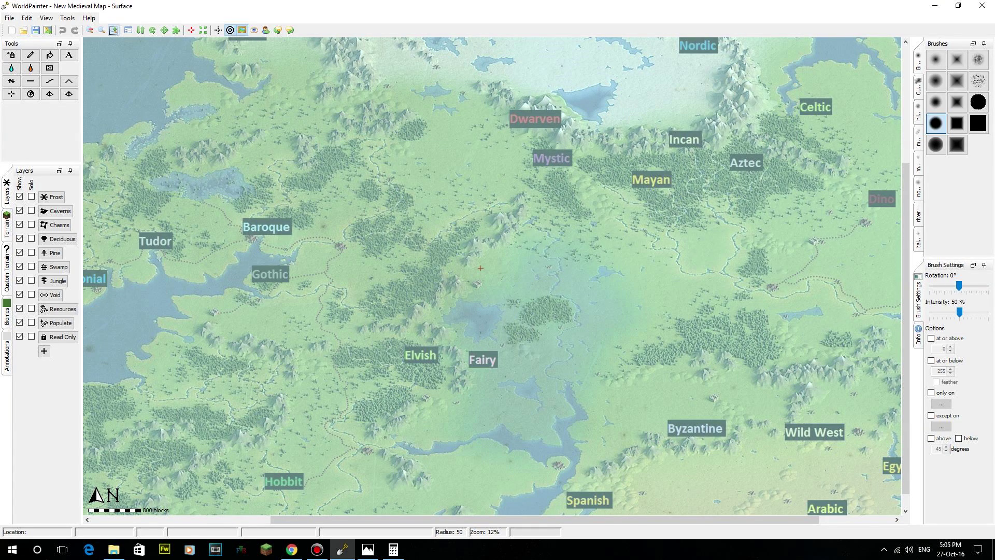
{"action": "middle_click_drag", "start_coordinate": [479, 267], "coordinate": [506, 163]}
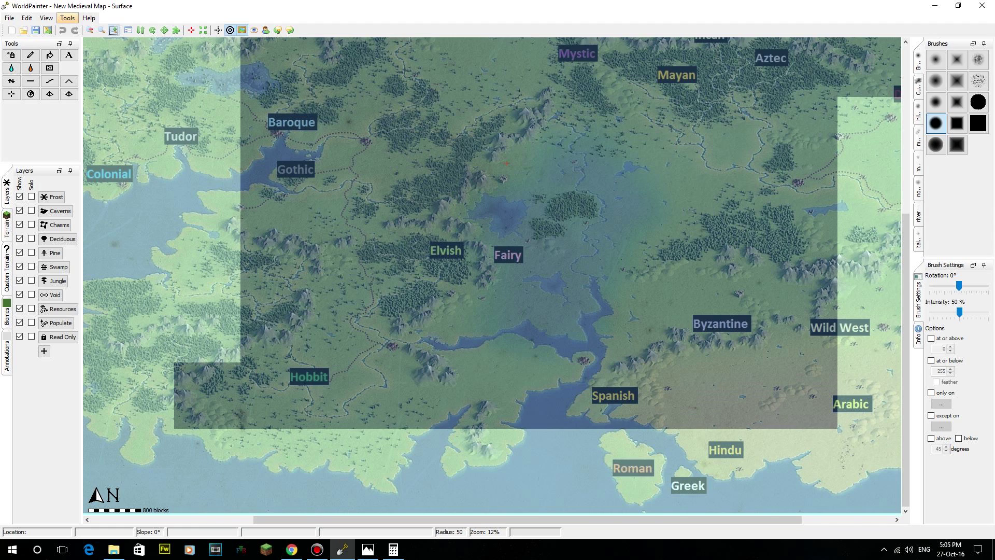
{"action": "left_click", "coordinate": [27, 17]}
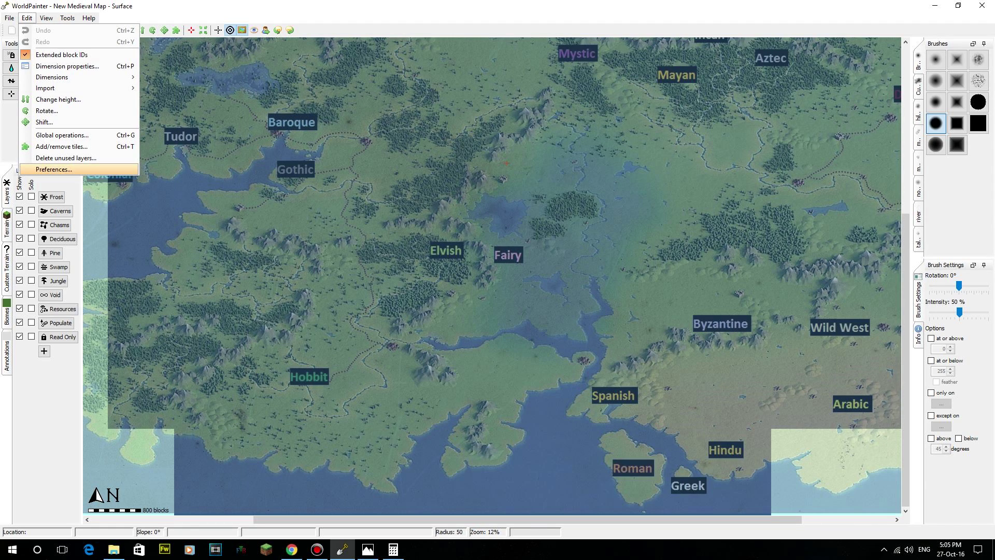
{"action": "key", "text": "Return"}
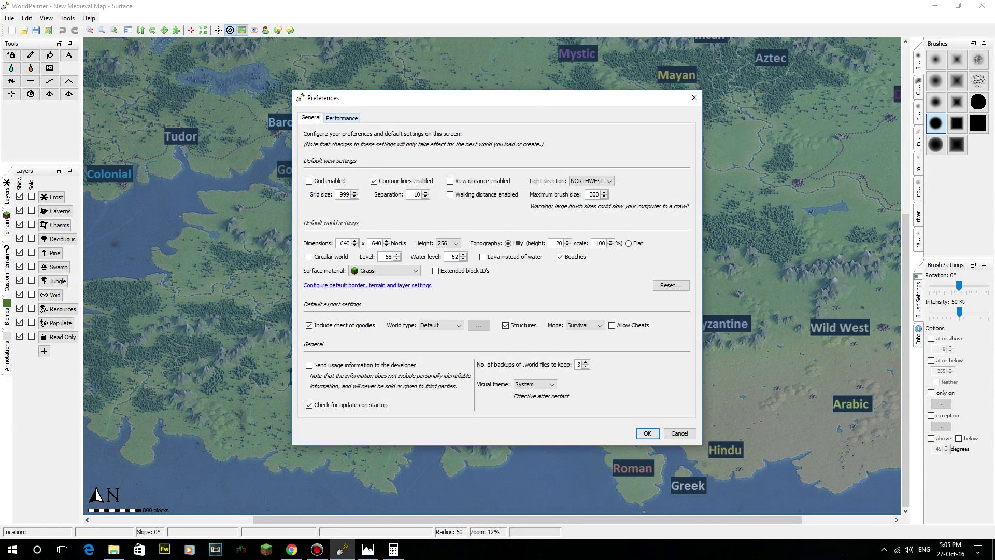
{"action": "key", "text": "Right"}
{"action": "key", "text": "Tab"}
{"action": "key", "text": "Tab"}
{"action": "key", "text": "Tab"}
{"action": "key", "text": "Tab"}
{"action": "key", "text": "Tab"}
{"action": "key", "text": "Tab"}
{"action": "key", "text": "Tab"}
{"action": "key", "text": "space"}
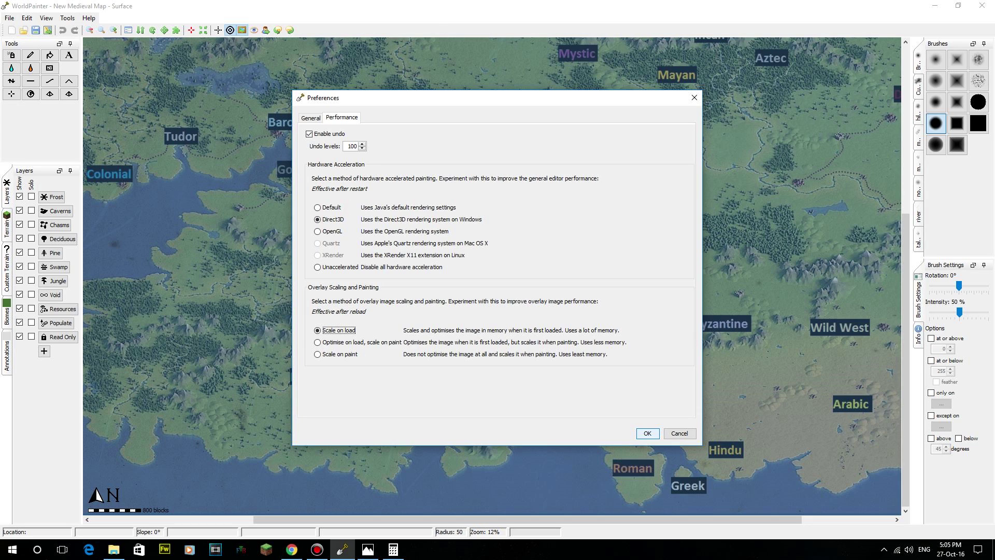
{"action": "key", "text": "Return"}
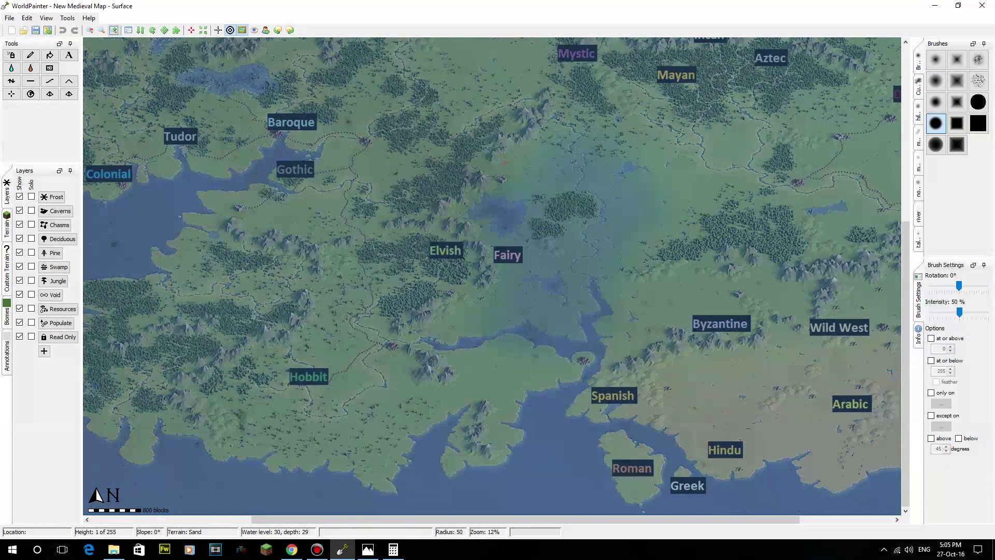
Toggle the image overlay off and back on to compare the bare world with the aligned map image
{"action": "middle_click_drag", "start_coordinate": [320, 388], "coordinate": [374, 336]}
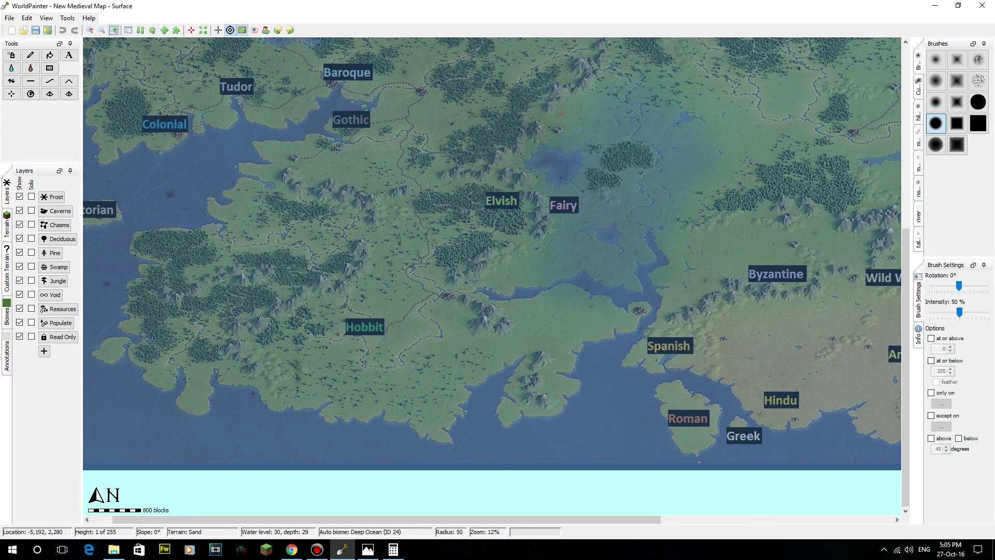
{"action": "middle_click_drag", "start_coordinate": [224, 261], "coordinate": [379, 270]}
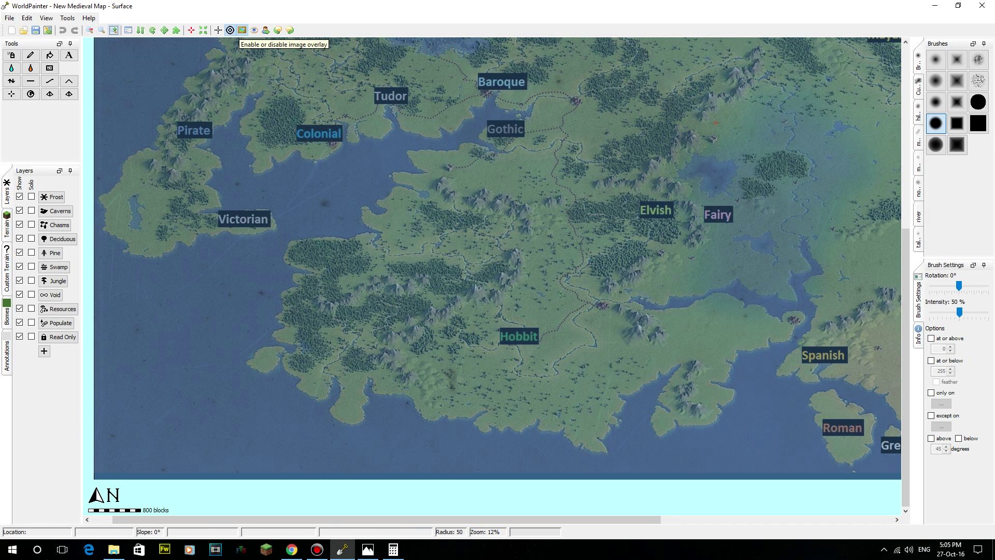
{"action": "left_click", "coordinate": [242, 31]}
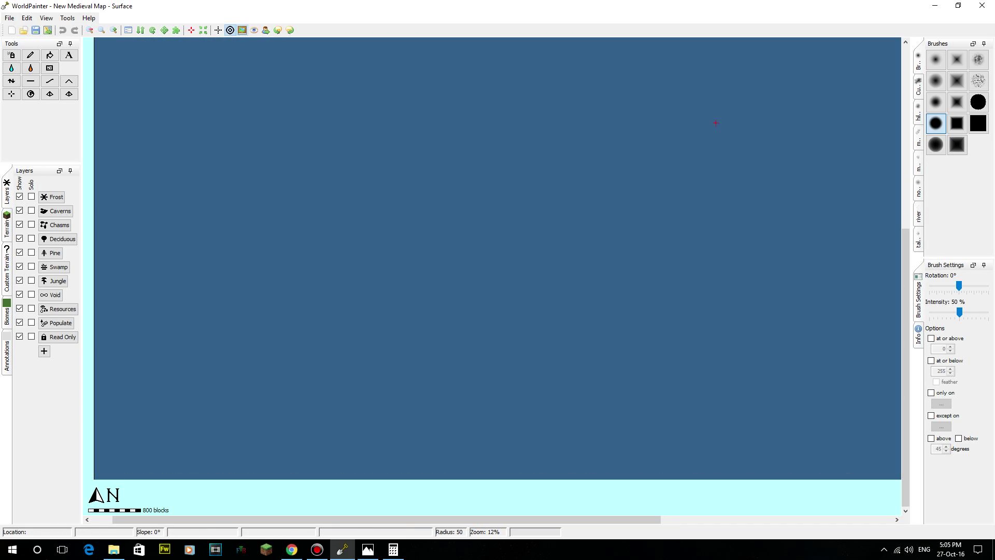
{"action": "middle_click_drag", "start_coordinate": [694, 417], "coordinate": [716, 408]}
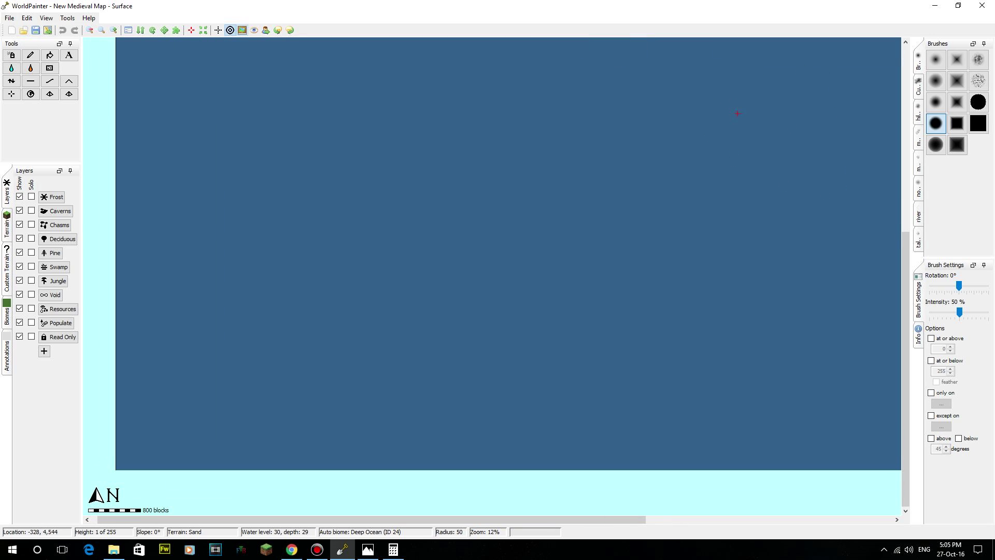
{"action": "left_click", "coordinate": [242, 30]}
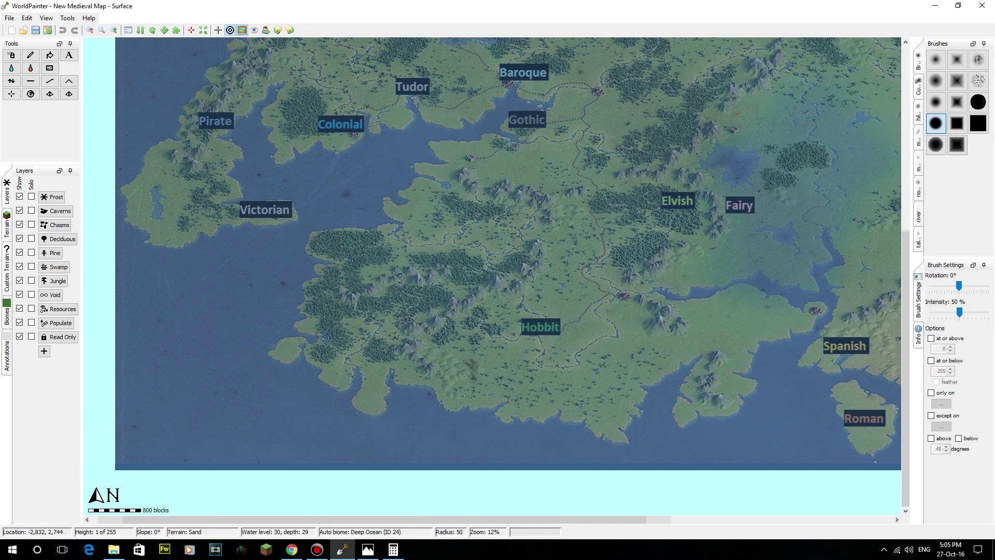
{"action": "middle_click_drag", "start_coordinate": [553, 291], "coordinate": [517, 297]}
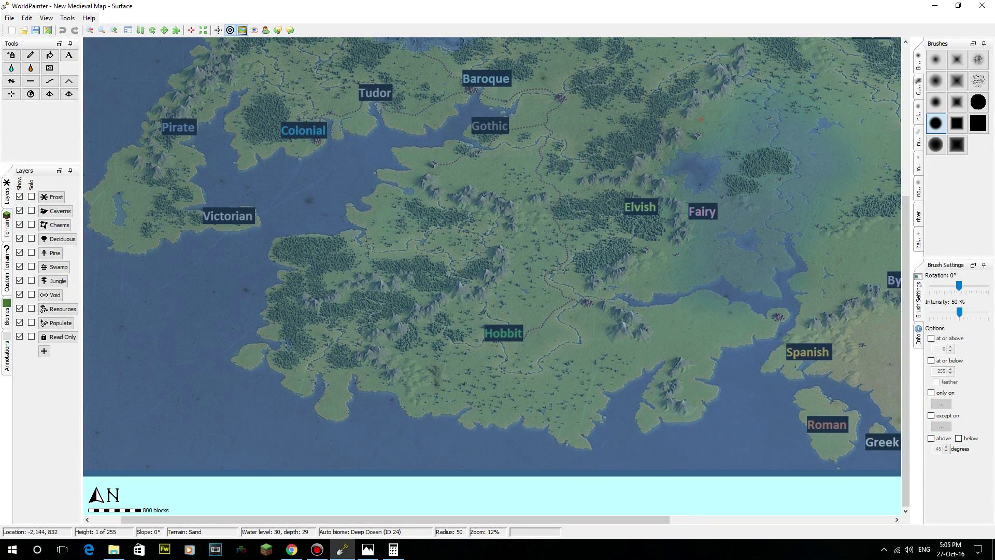
{"action": "middle_click_drag", "start_coordinate": [562, 174], "coordinate": [563, 259]}
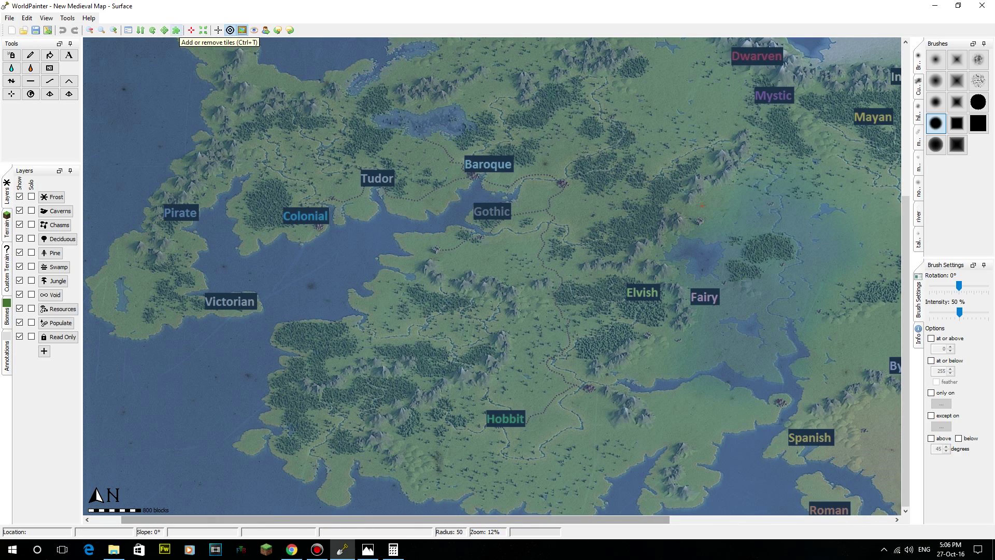
Reopen the view configuration and move its dialog over the map to review the image overlay's scale, transparency and offsets
{"action": "left_click", "coordinate": [68, 17]}
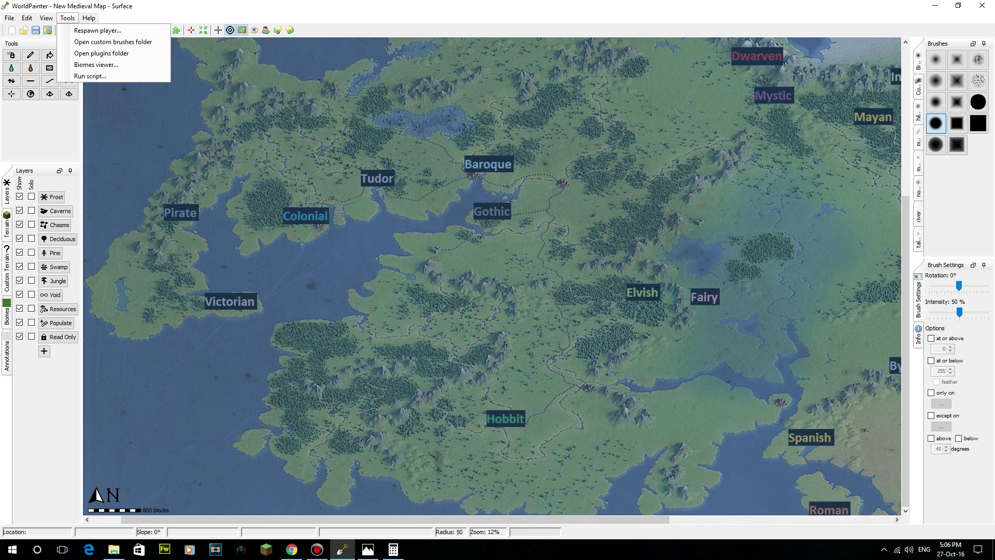
{"action": "mouse_move", "coordinate": [89, 17]}
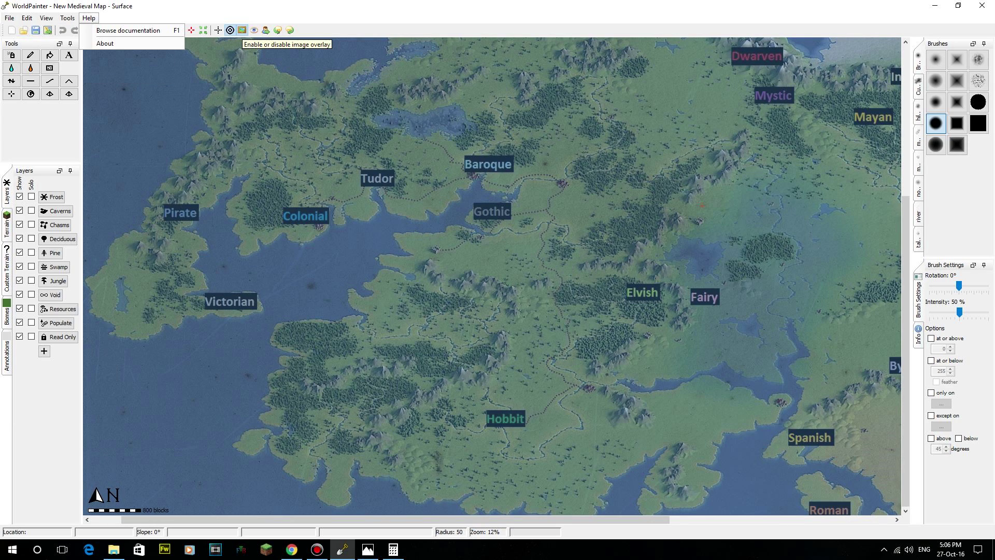
{"action": "left_click", "coordinate": [242, 30]}
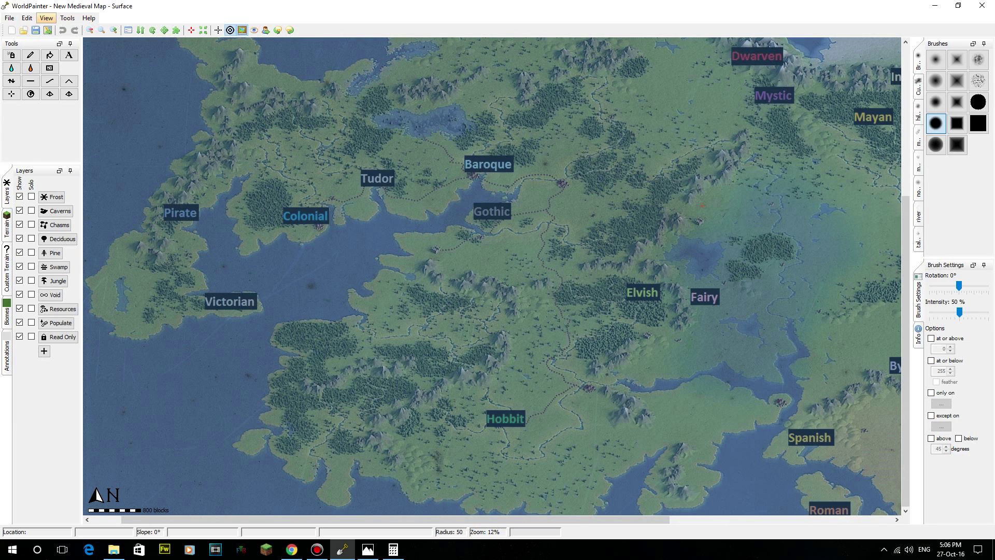
{"action": "left_click", "coordinate": [46, 18]}
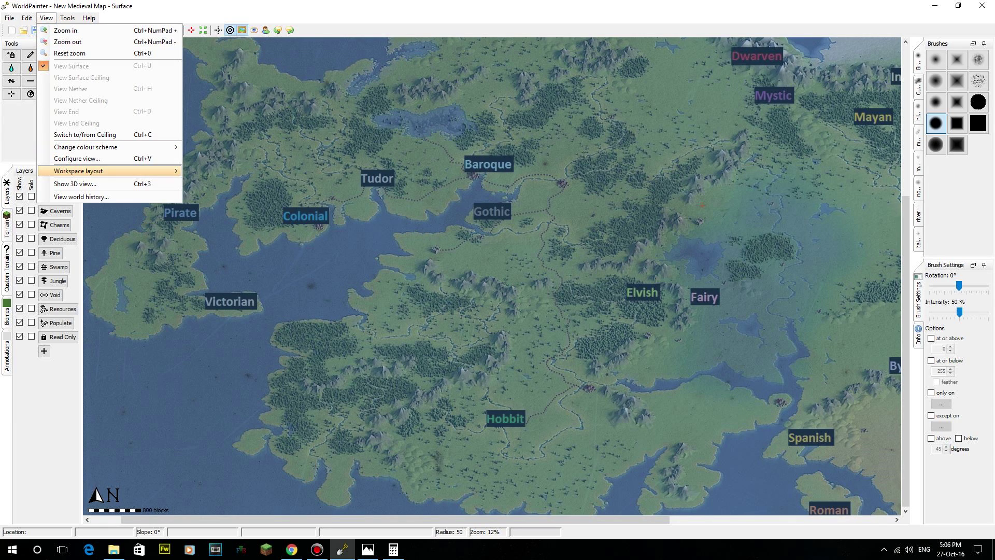
{"action": "mouse_move", "coordinate": [109, 171]}
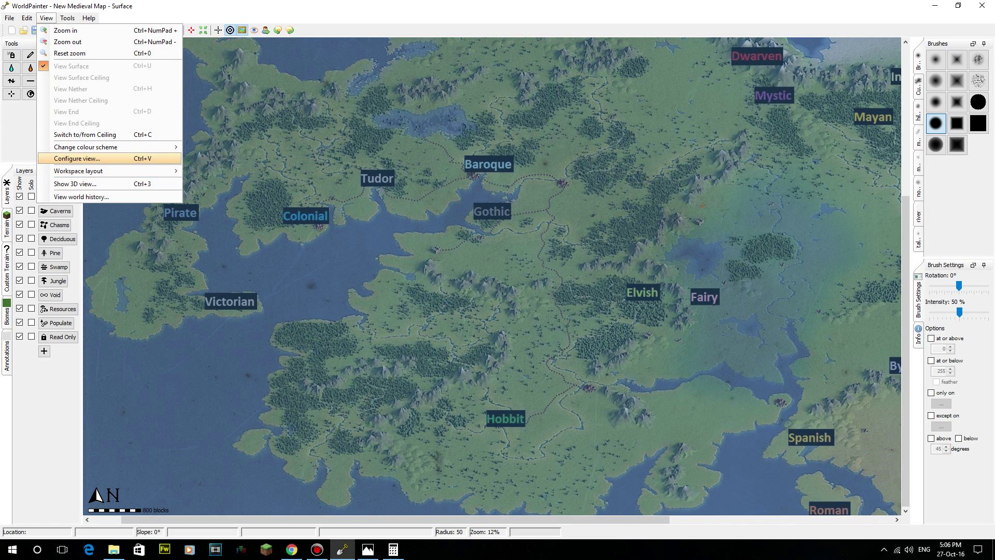
{"action": "left_click", "coordinate": [77, 158]}
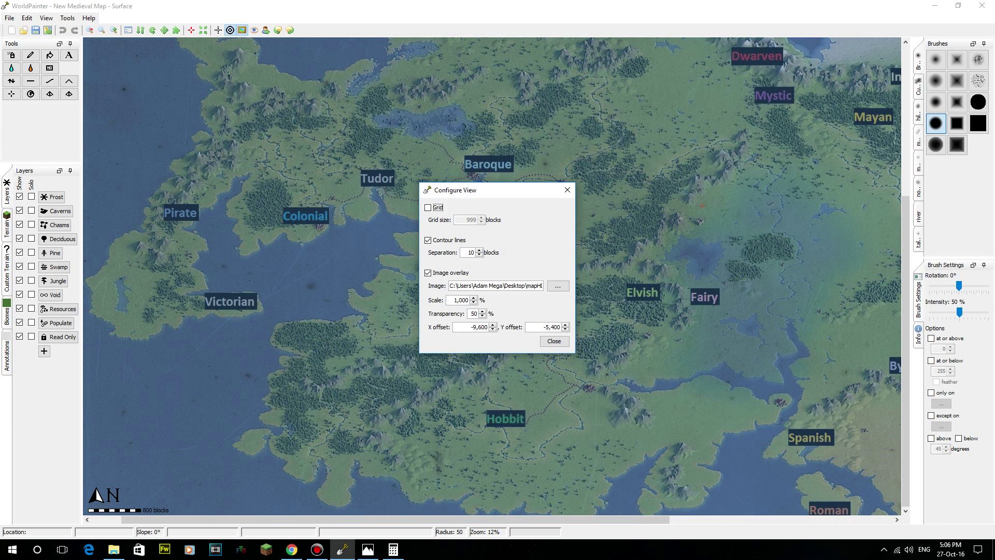
{"action": "left_click_drag", "start_coordinate": [466, 190], "coordinate": [388, 174]}
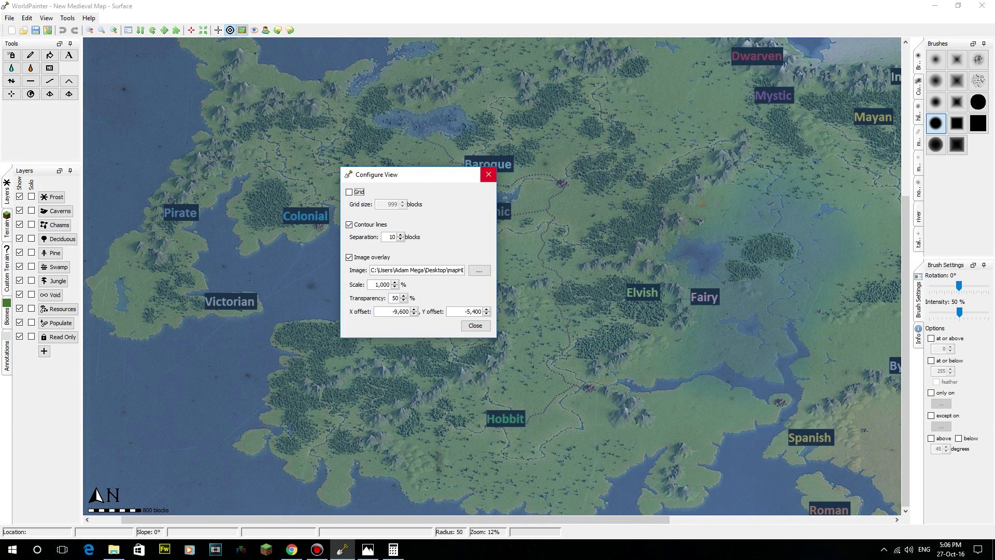
{"action": "left_click_drag", "start_coordinate": [435, 174], "coordinate": [495, 220]}
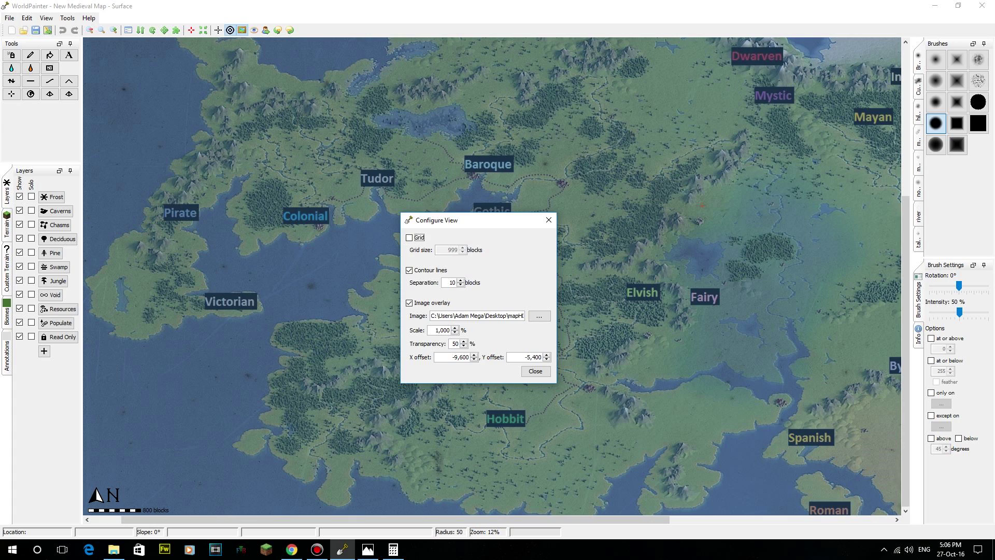
{"action": "left_click", "coordinate": [317, 549]}
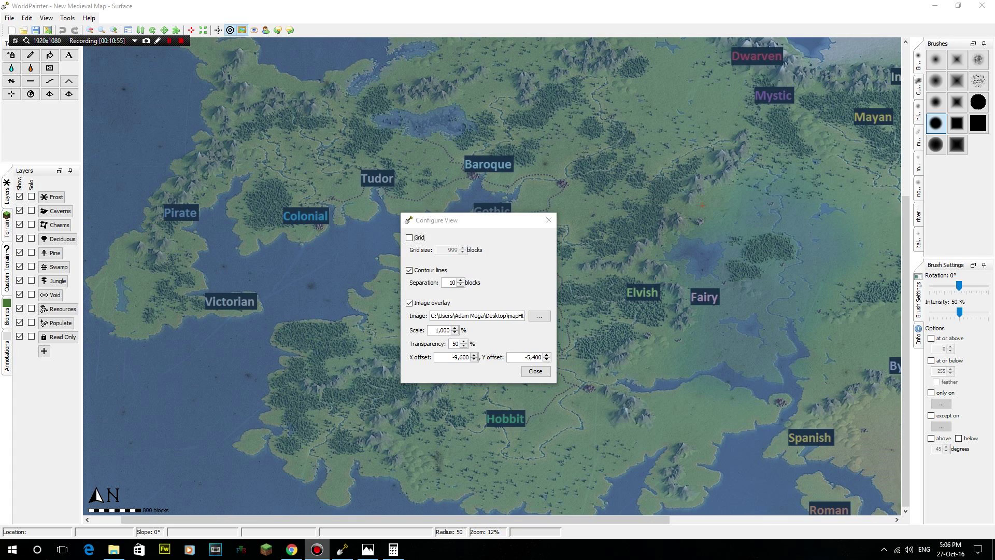
{"action": "left_click", "coordinate": [317, 550]}
{"action": "left_click_drag", "start_coordinate": [515, 222], "coordinate": [438, 212]}
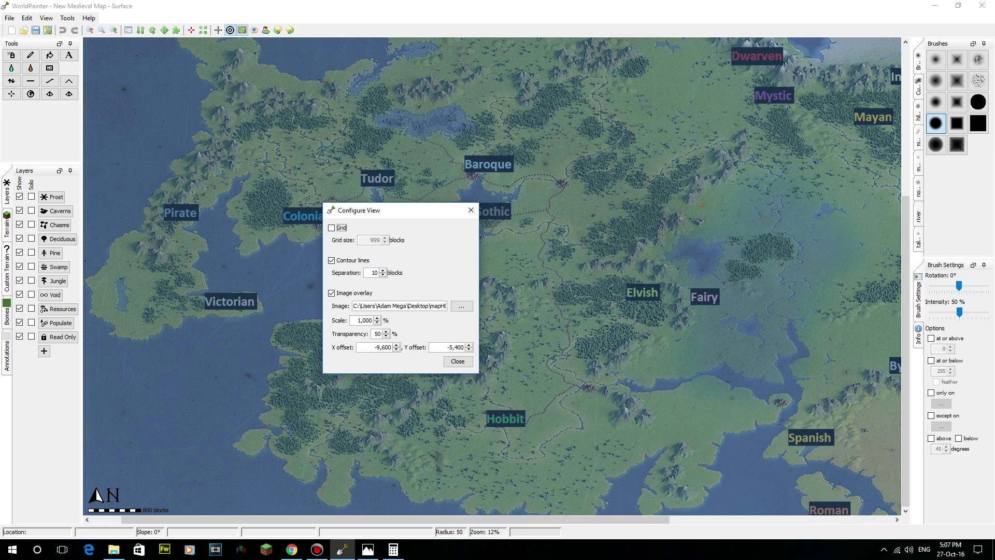
{"action": "left_click_drag", "start_coordinate": [418, 206], "coordinate": [372, 192]}
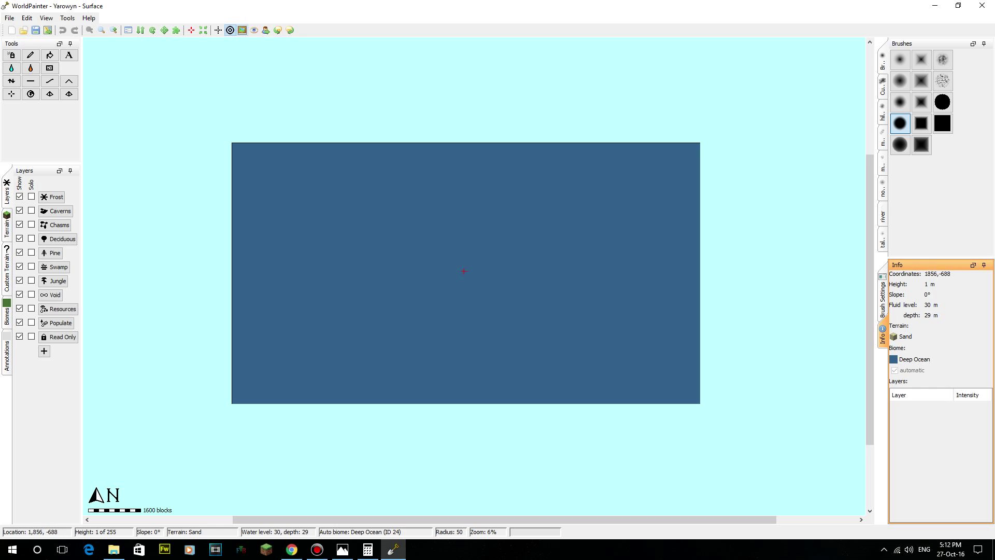
Bring up the calculator beside the Yarowyn world to show the computed map width, and put it away again
{"action": "middle_click_drag", "start_coordinate": [503, 258], "coordinate": [461, 278]}
{"action": "left_click", "coordinate": [368, 549]}
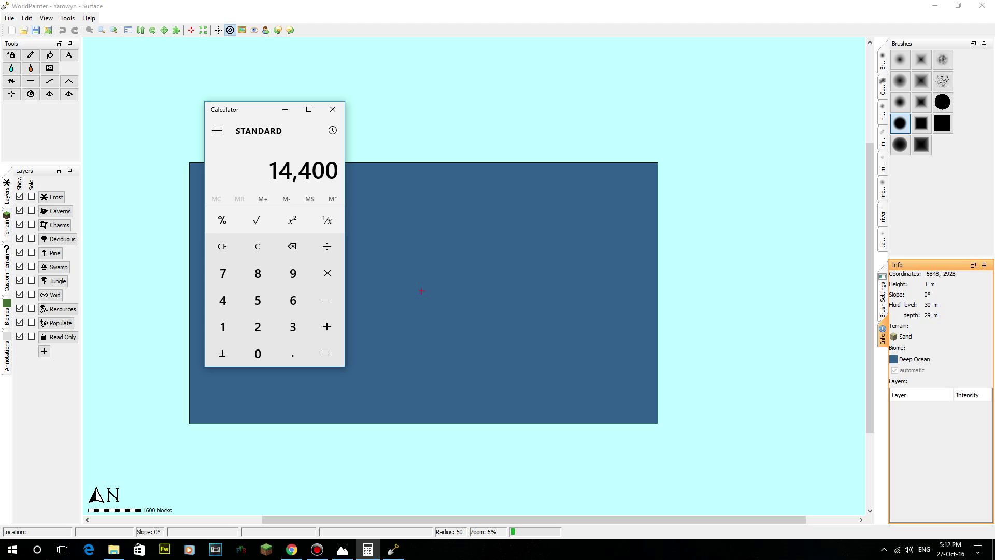
{"action": "left_click_drag", "start_coordinate": [262, 110], "coordinate": [148, 149]}
{"action": "left_click", "coordinate": [171, 150]}
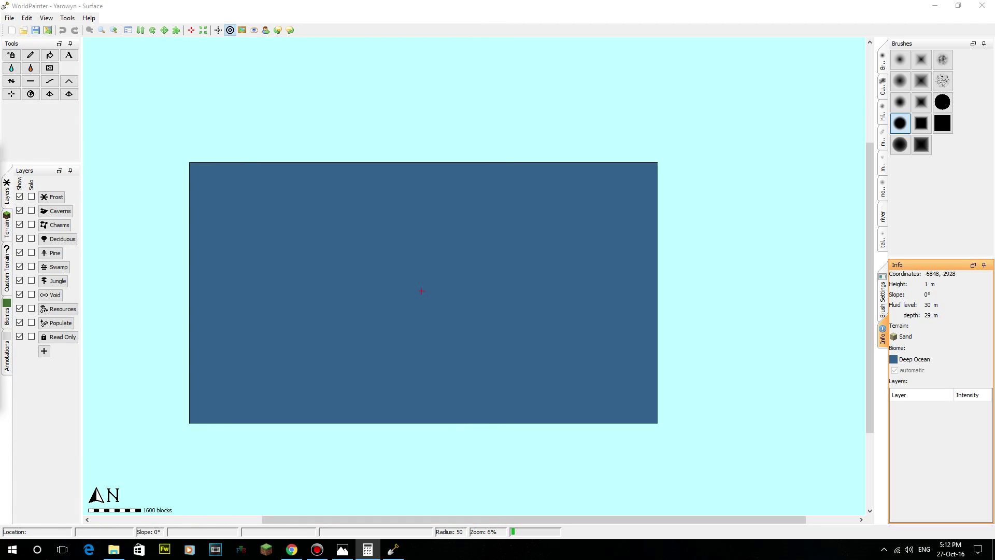
{"action": "mouse_move", "coordinate": [427, 251]}
{"action": "middle_mouse_down"}
{"action": "mouse_move", "coordinate": [442, 289]}
{"action": "mouse_move", "coordinate": [426, 199]}
{"action": "mouse_move", "coordinate": [581, 299]}
{"action": "mouse_move", "coordinate": [566, 310]}
{"action": "mouse_move", "coordinate": [411, 330]}
{"action": "mouse_move", "coordinate": [426, 224]}
{"action": "mouse_move", "coordinate": [427, 250]}
{"action": "middle_mouse_up"}
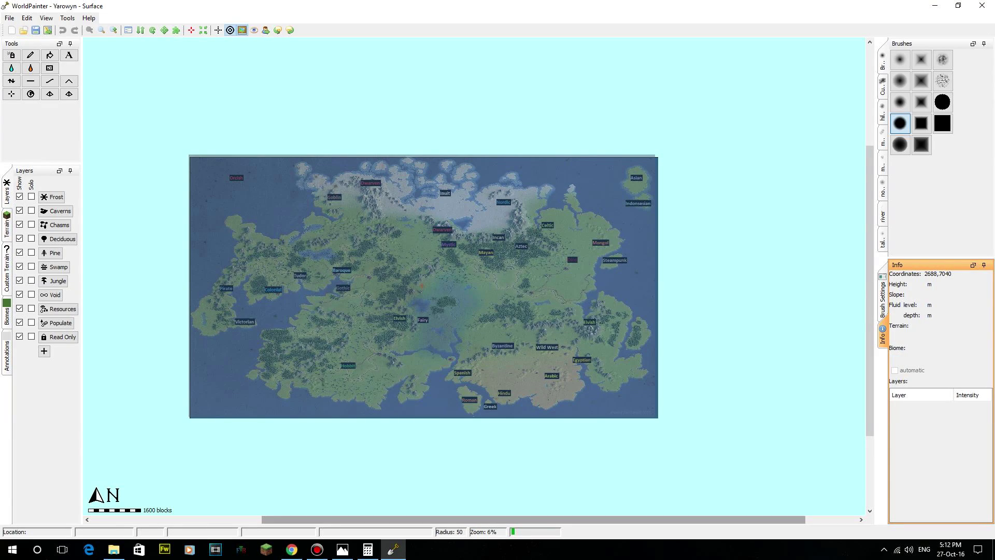
Examine the image overlay on the Yarowyn world at overview and closer zoom levels, along with the memory usage
{"action": "mouse_move", "coordinate": [516, 531]}
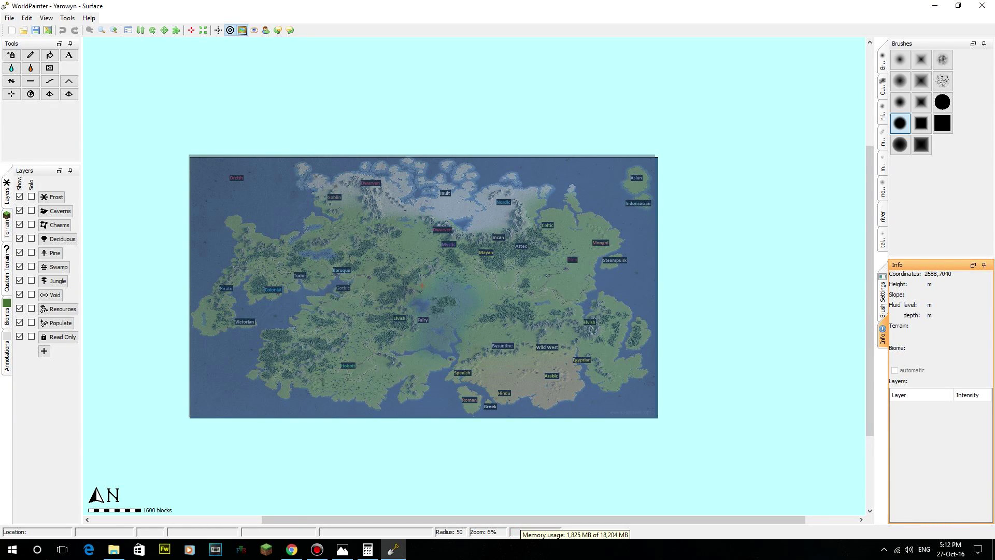
{"action": "middle_click_drag", "start_coordinate": [466, 363], "coordinate": [501, 410]}
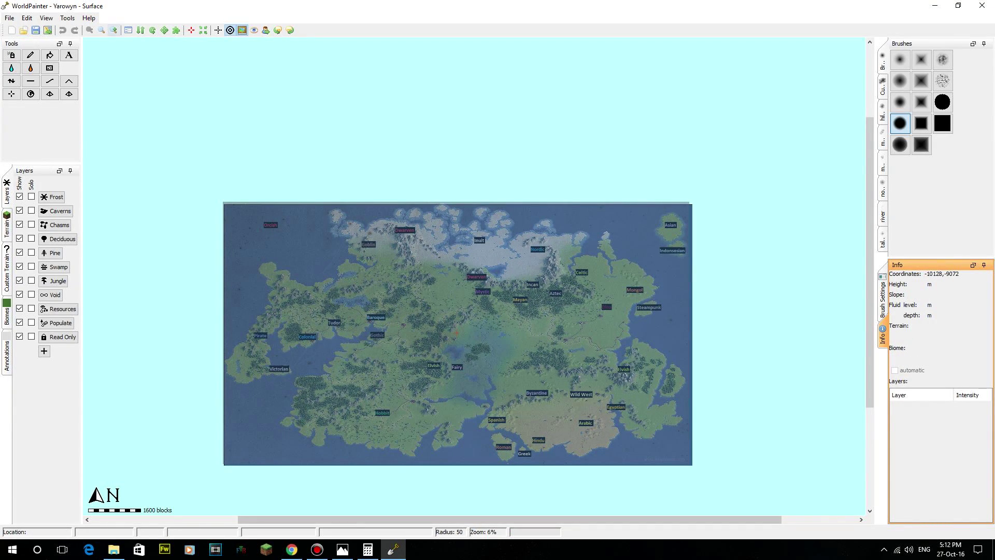
{"action": "left_click", "coordinate": [113, 29]}
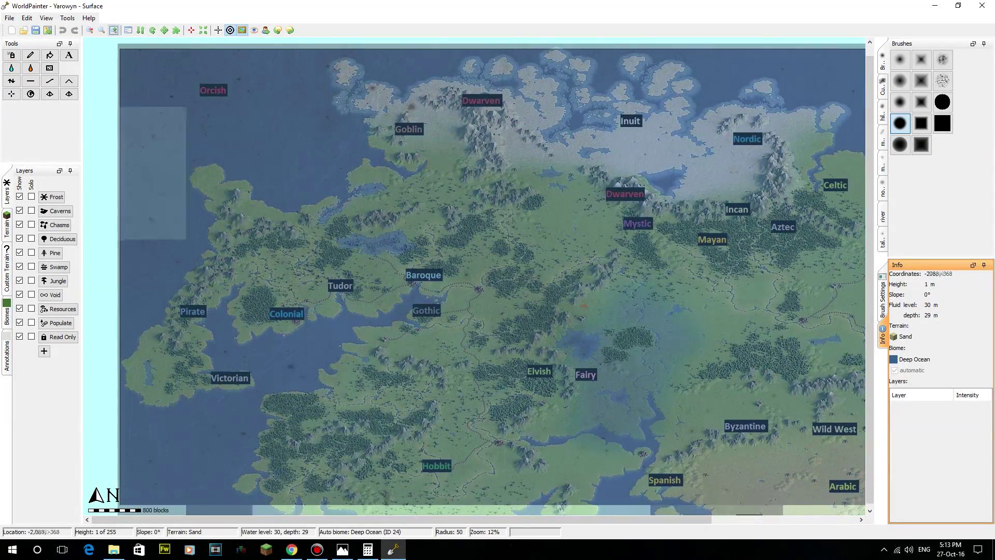
{"action": "middle_click_drag", "start_coordinate": [584, 306], "coordinate": [458, 239]}
{"action": "left_click", "coordinate": [113, 29]}
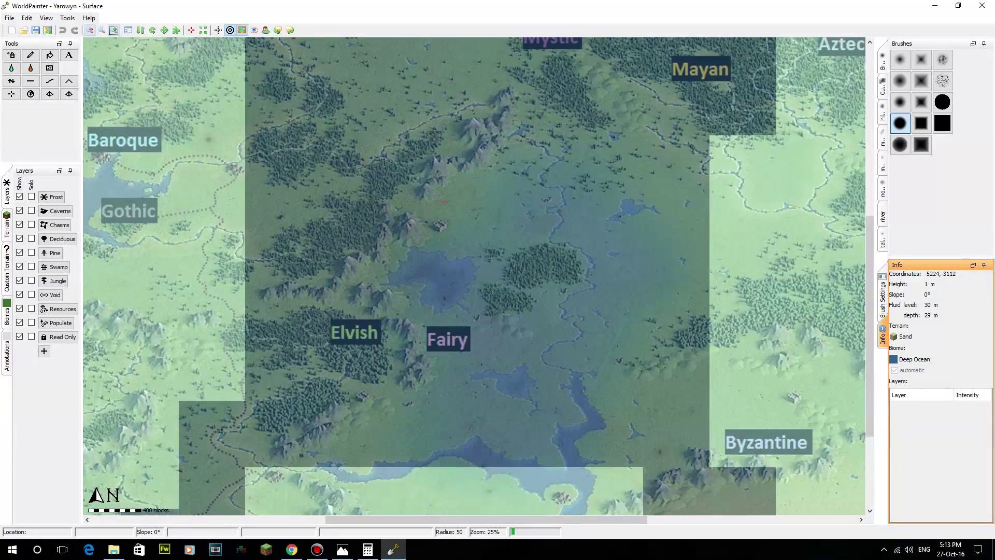
{"action": "left_click", "coordinate": [89, 30]}
{"action": "left_click", "coordinate": [89, 29]}
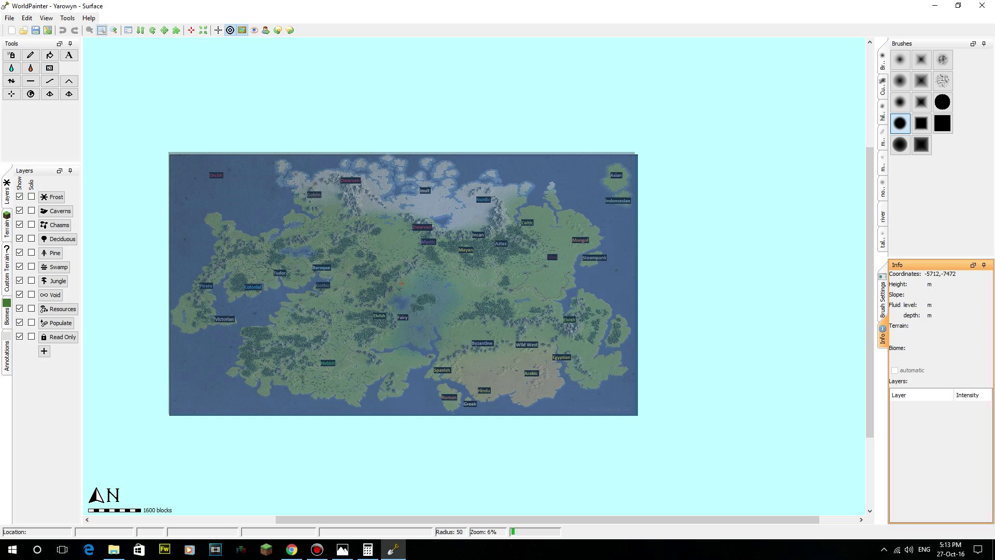
Open the view configuration to review the Yarowyn overlay's scale, transparency and offsets
{"action": "left_click", "coordinate": [47, 17]}
{"action": "left_click", "coordinate": [78, 156]}
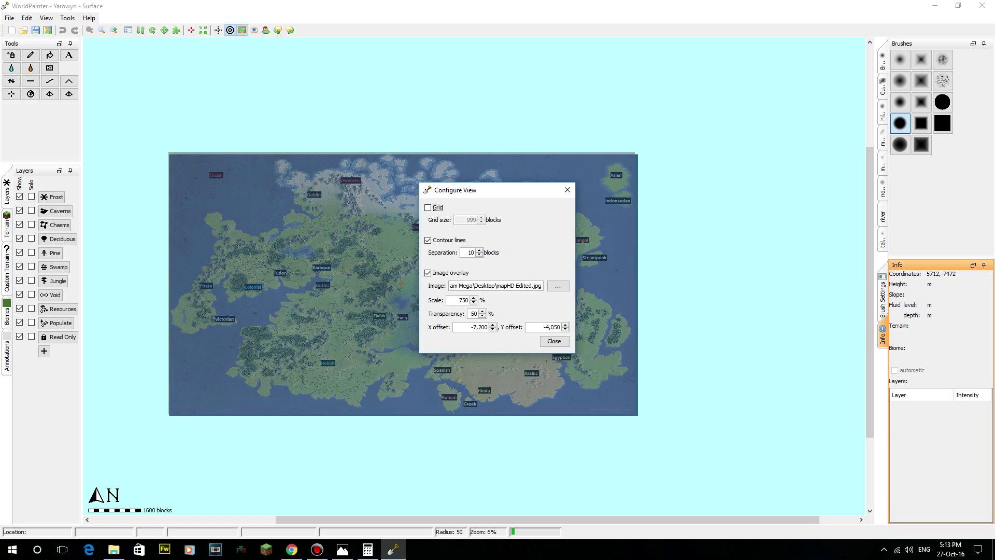
{"action": "left_click_drag", "start_coordinate": [501, 190], "coordinate": [455, 197]}
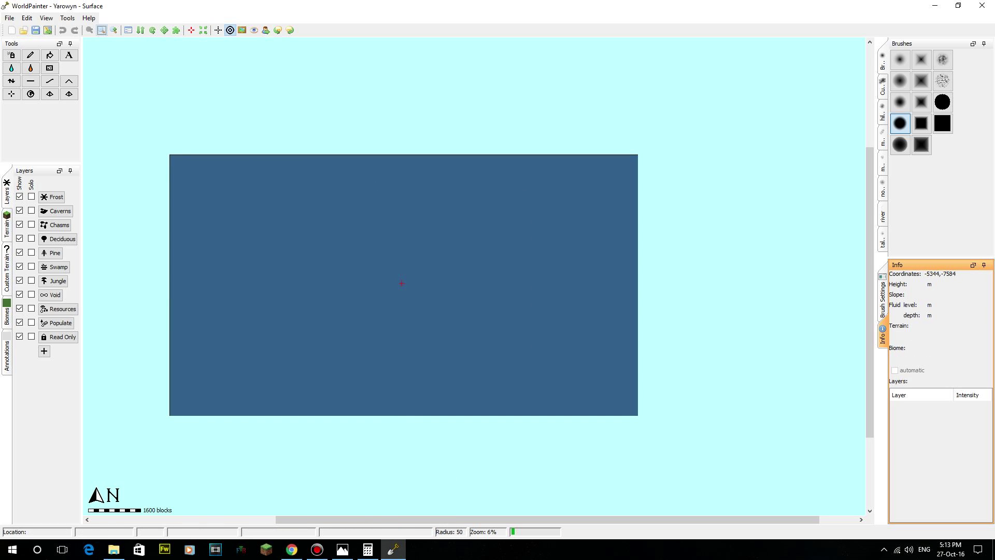
Enable the grid in the view configuration and move the dialog aside to uncover the world
{"action": "left_click", "coordinate": [46, 17]}
{"action": "left_click", "coordinate": [77, 158]}
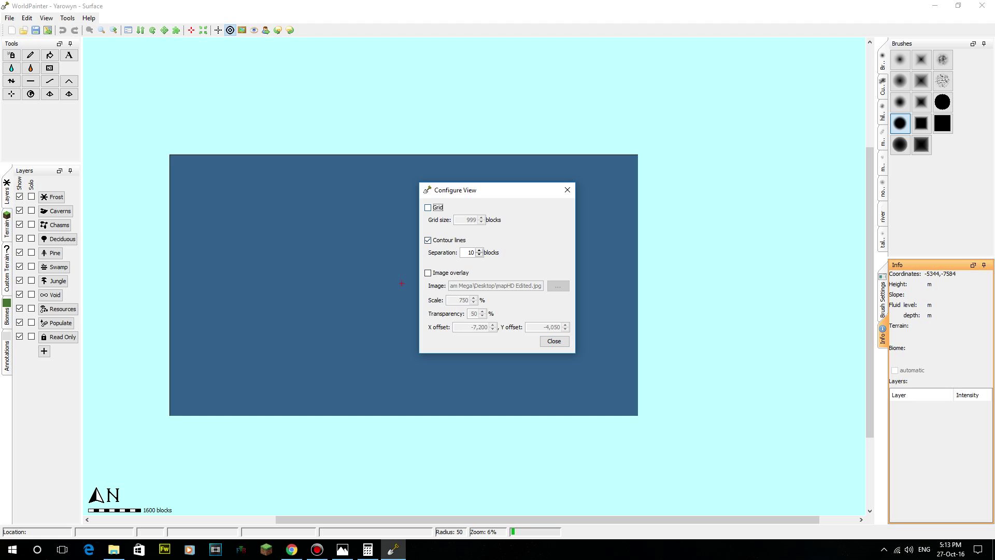
{"action": "key", "text": "space"}
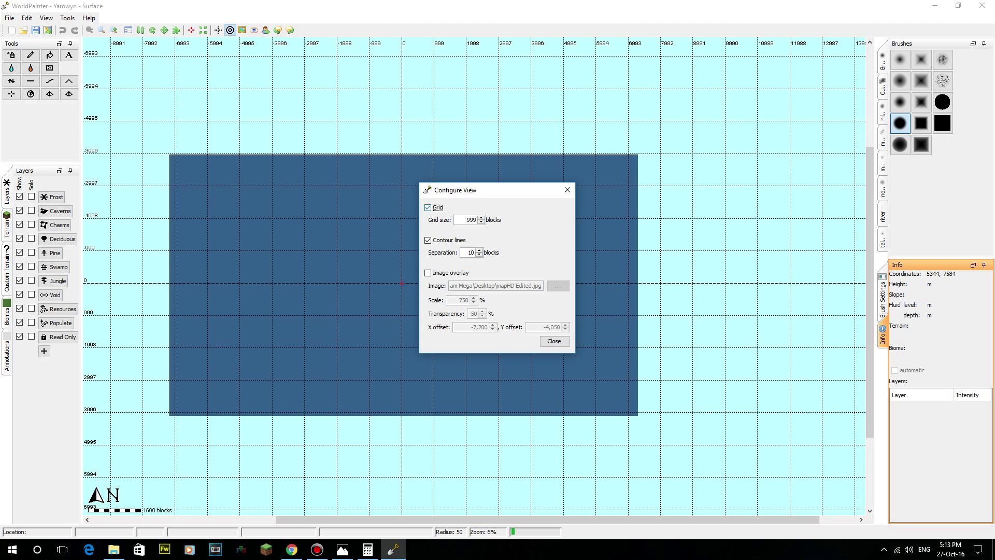
{"action": "left_click_drag", "start_coordinate": [461, 190], "coordinate": [615, 217]}
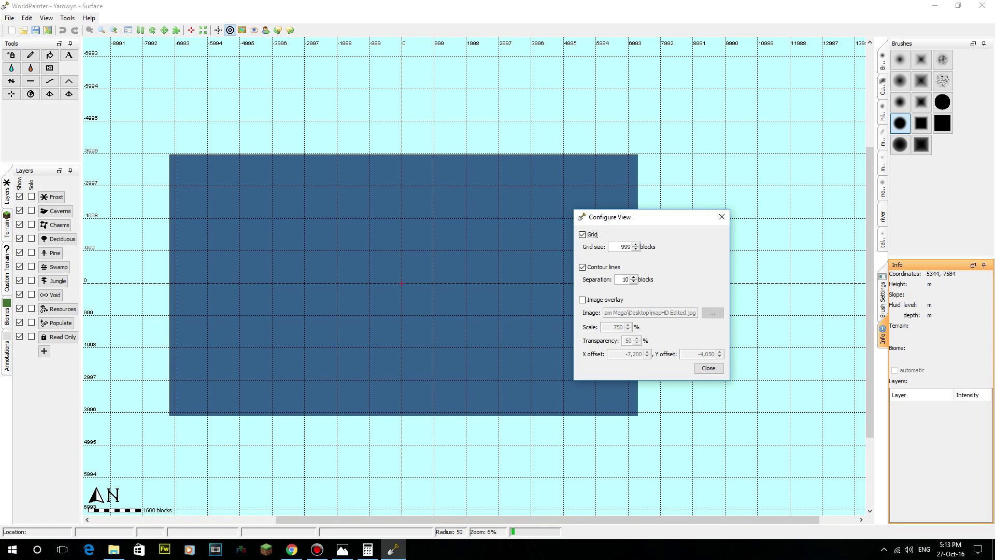
Try grid sizes of 200 and 150 blocks, settle on 100 blocks and close the view configuration
{"action": "key", "text": "Tab"}
{"action": "type", "text": "20"}
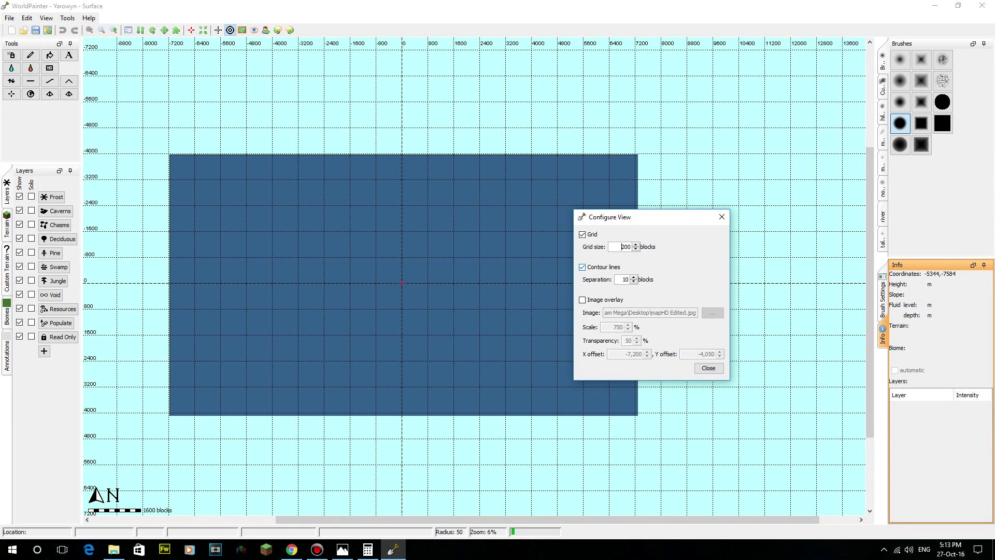
{"action": "key", "text": "ctrl+a"}
{"action": "type", "text": "150"}
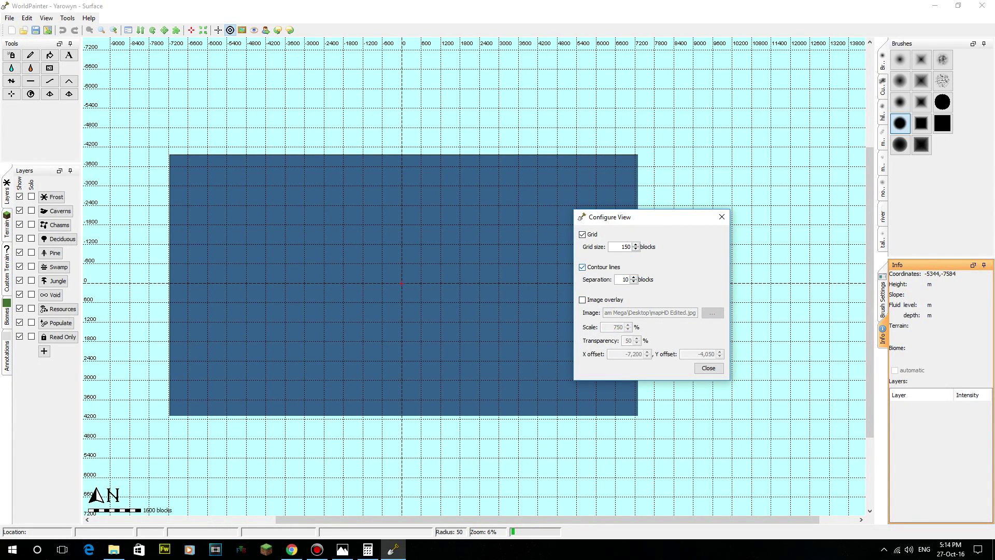
{"action": "key", "text": "ctrl+a"}
{"action": "type", "text": "100"}
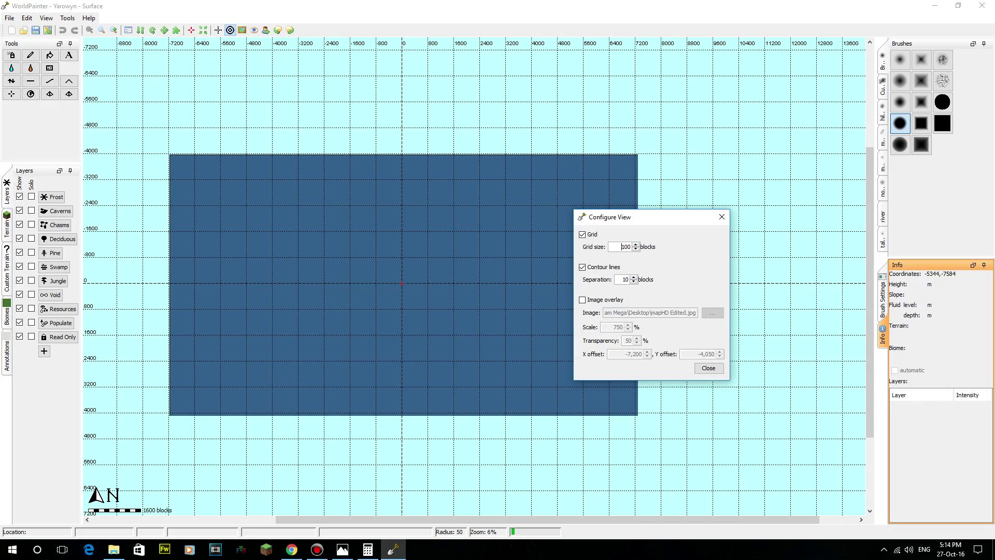
{"action": "left_click", "coordinate": [709, 368]}
Inspect the grid over the western part of the world at closer zoom, and turn the grid off
{"action": "left_click", "coordinate": [114, 29]}
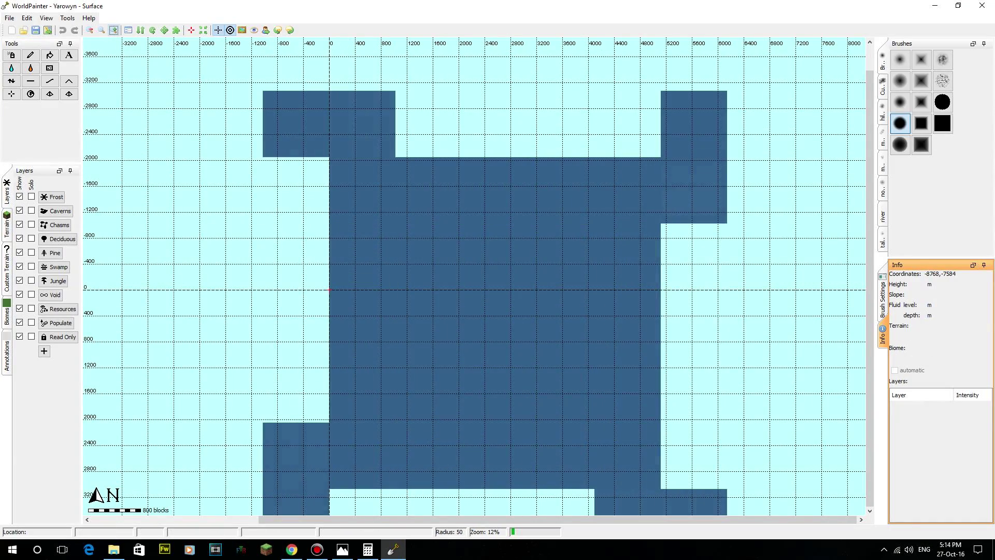
{"action": "middle_click_drag", "start_coordinate": [386, 220], "coordinate": [730, 287]}
{"action": "mouse_move", "coordinate": [337, 188]}
{"action": "middle_mouse_down"}
{"action": "mouse_move", "coordinate": [492, 216]}
{"action": "mouse_move", "coordinate": [339, 163]}
{"action": "mouse_move", "coordinate": [295, 111]}
{"action": "middle_mouse_up"}
{"action": "mouse_move", "coordinate": [484, 276]}
{"action": "middle_mouse_down"}
{"action": "mouse_move", "coordinate": [403, 202]}
{"action": "mouse_move", "coordinate": [476, 211]}
{"action": "middle_mouse_up"}
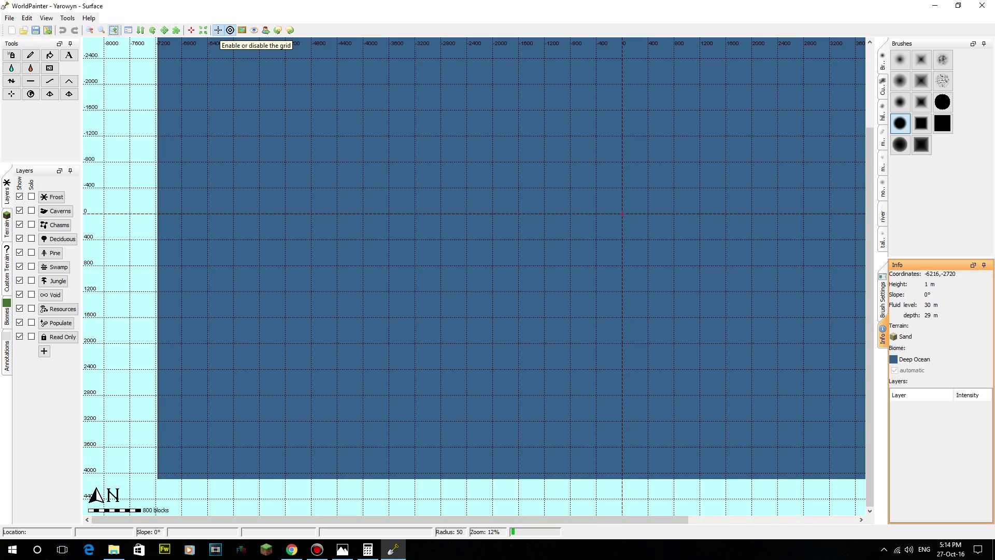
{"action": "left_click", "coordinate": [218, 30]}
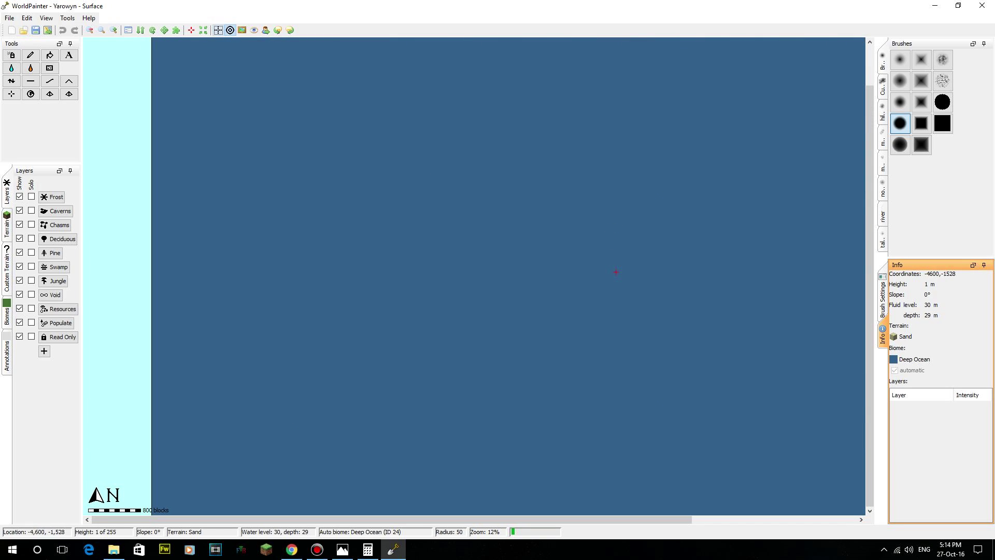
Raise an island west of the origin with the Height tool, using a solid circular brush of radius 300 at 72% intensity
{"action": "left_click", "coordinate": [11, 81]}
{"action": "scroll", "coordinate": [379, 240], "scroll_direction": "down", "scroll_amount": 20}
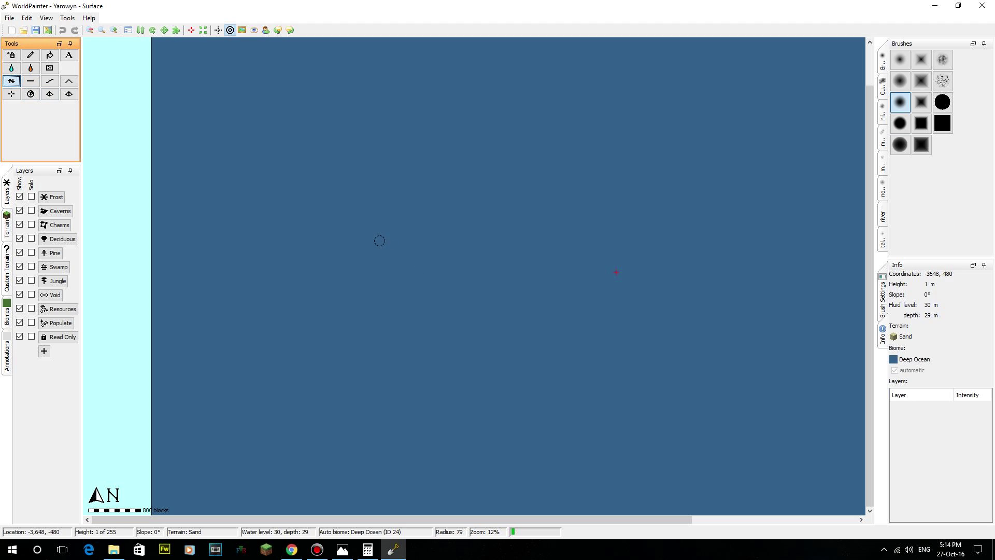
{"action": "left_click_drag", "start_coordinate": [375, 258], "coordinate": [384, 250]}
{"action": "left_click", "coordinate": [942, 102]}
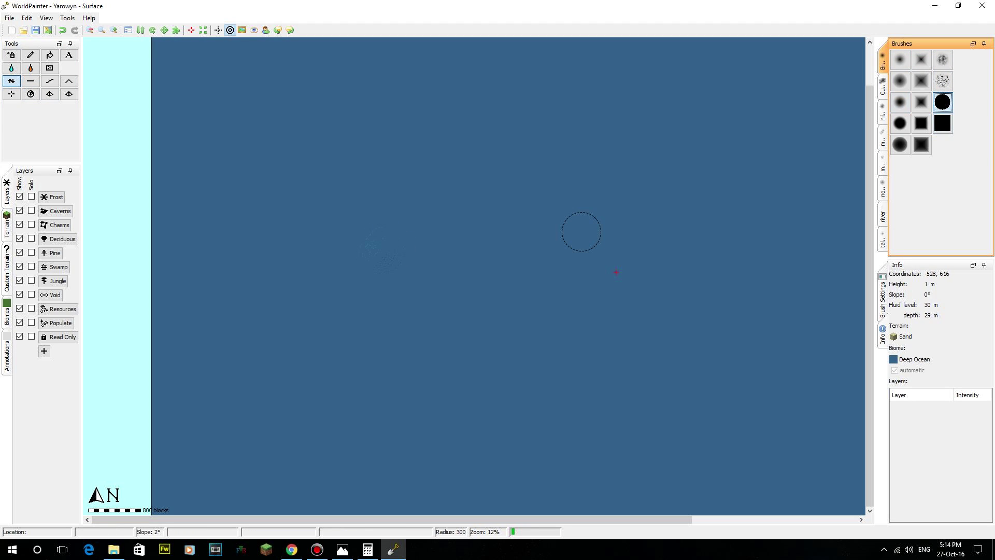
{"action": "left_click", "coordinate": [882, 298]}
{"action": "left_click_drag", "start_coordinate": [941, 312], "coordinate": [962, 312]}
{"action": "mouse_move", "coordinate": [377, 261]}
{"action": "left_mouse_down"}
{"action": "mouse_move", "coordinate": [388, 255]}
{"action": "mouse_move", "coordinate": [380, 240]}
{"action": "mouse_move", "coordinate": [389, 227]}
{"action": "mouse_move", "coordinate": [371, 227]}
{"action": "mouse_move", "coordinate": [376, 256]}
{"action": "mouse_move", "coordinate": [392, 247]}
{"action": "mouse_move", "coordinate": [381, 256]}
{"action": "mouse_move", "coordinate": [356, 249]}
{"action": "left_mouse_up"}
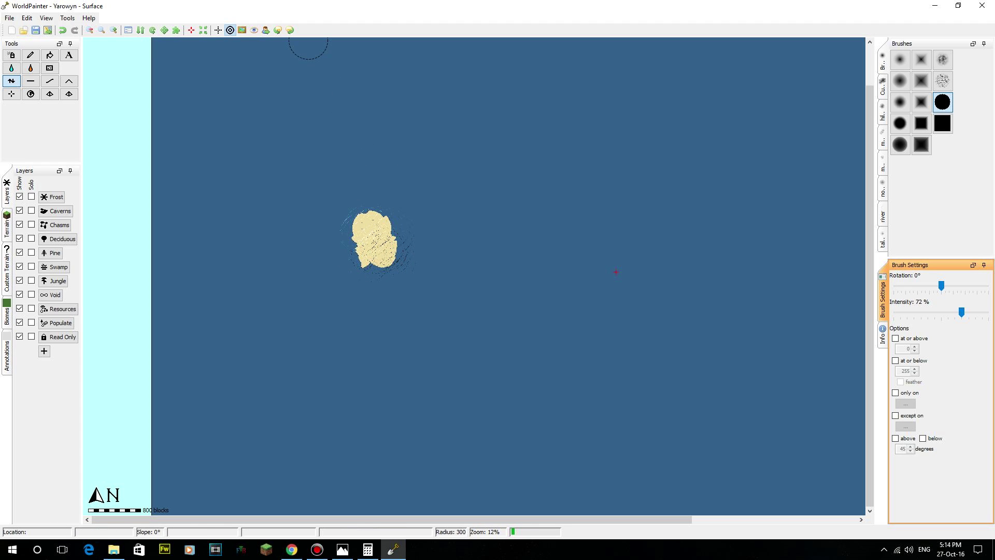
Smooth the raised island's terrain with the Smooth tool
{"action": "left_click", "coordinate": [114, 30]}
{"action": "left_click", "coordinate": [114, 30]}
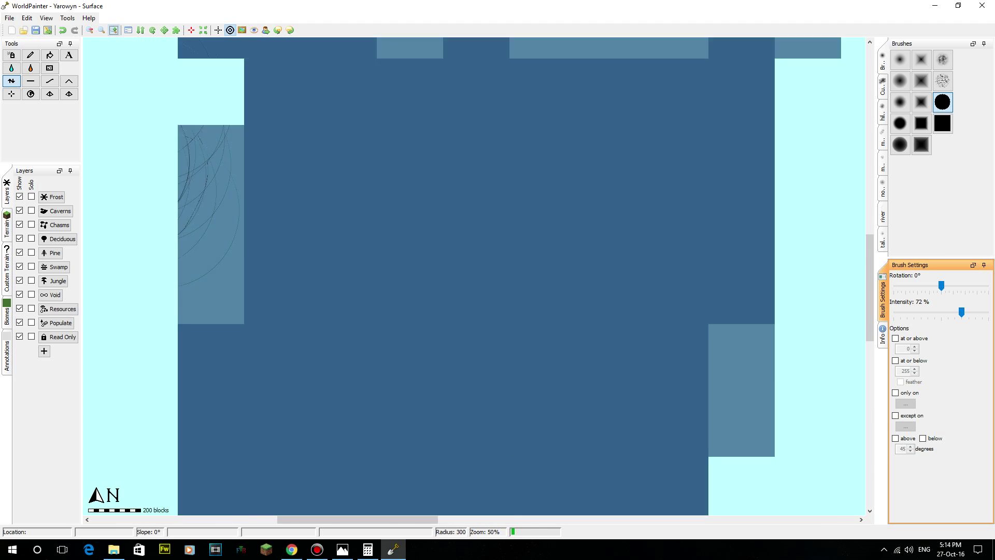
{"action": "middle_click_drag", "start_coordinate": [409, 236], "coordinate": [655, 341]}
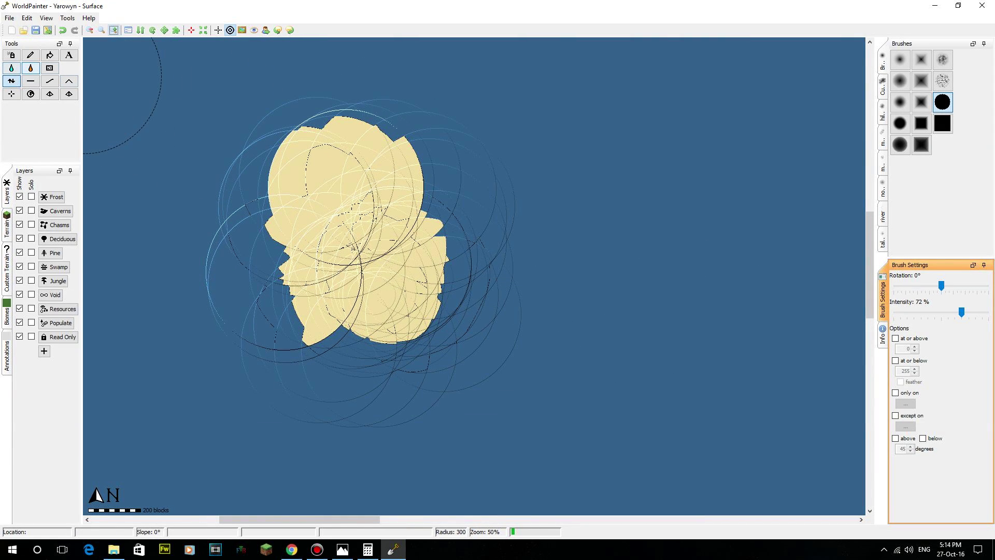
{"action": "left_click", "coordinate": [50, 80]}
{"action": "mouse_move", "coordinate": [413, 225]}
{"action": "left_mouse_down"}
{"action": "mouse_move", "coordinate": [369, 292]}
{"action": "mouse_move", "coordinate": [383, 207]}
{"action": "mouse_move", "coordinate": [311, 166]}
{"action": "mouse_move", "coordinate": [295, 248]}
{"action": "mouse_move", "coordinate": [353, 394]}
{"action": "mouse_move", "coordinate": [425, 280]}
{"action": "mouse_move", "coordinate": [366, 207]}
{"action": "mouse_move", "coordinate": [290, 236]}
{"action": "left_mouse_up"}
Examine the smoothed island in the 3D view at different zoom levels, and close that view
{"action": "left_click", "coordinate": [46, 18]}
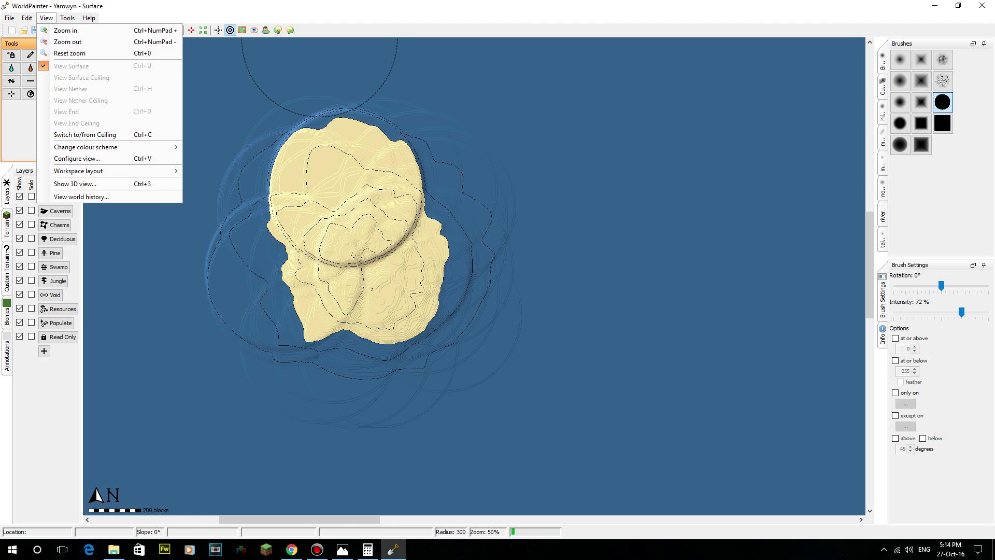
{"action": "left_click", "coordinate": [88, 183]}
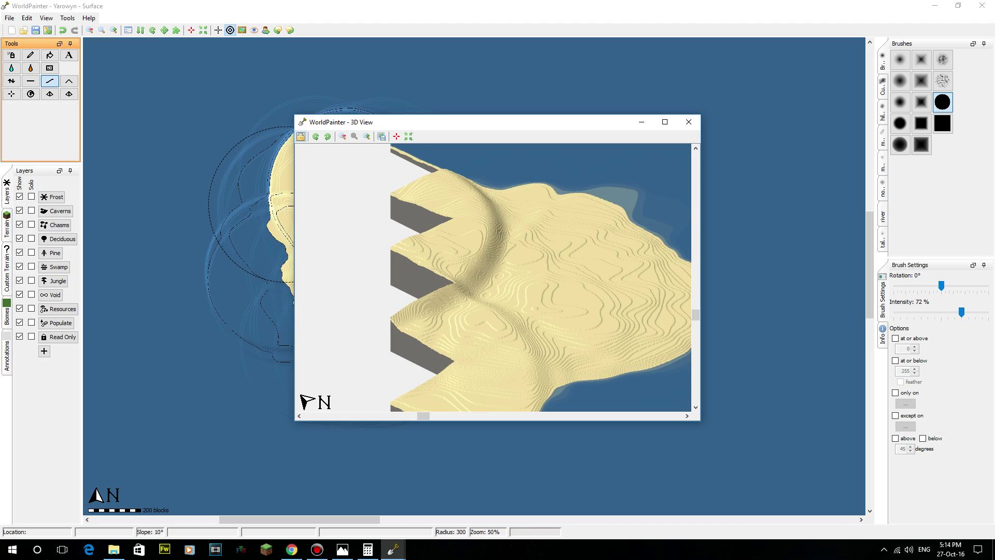
{"action": "scroll", "coordinate": [493, 278], "scroll_direction": "down", "scroll_amount": 2}
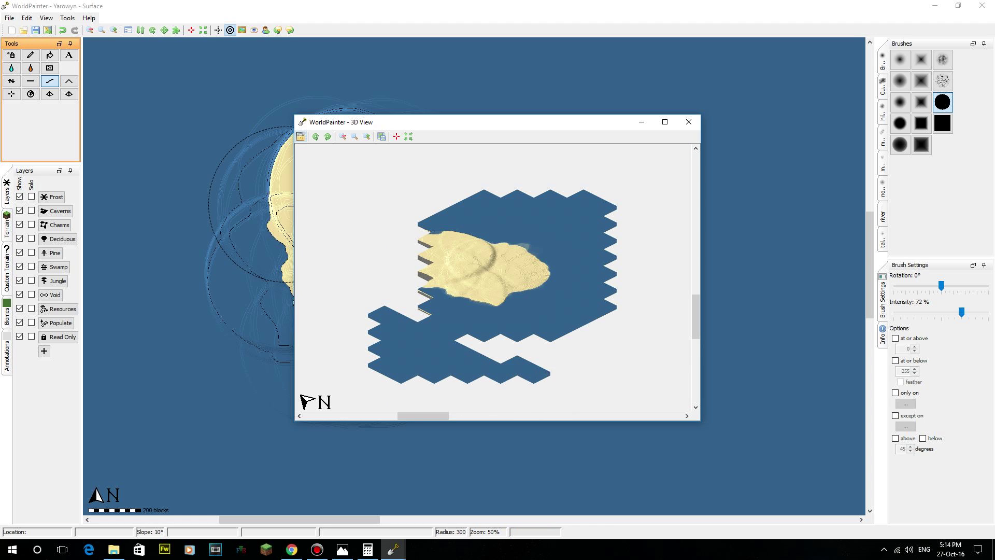
{"action": "scroll", "coordinate": [493, 277], "scroll_direction": "up", "scroll_amount": 1}
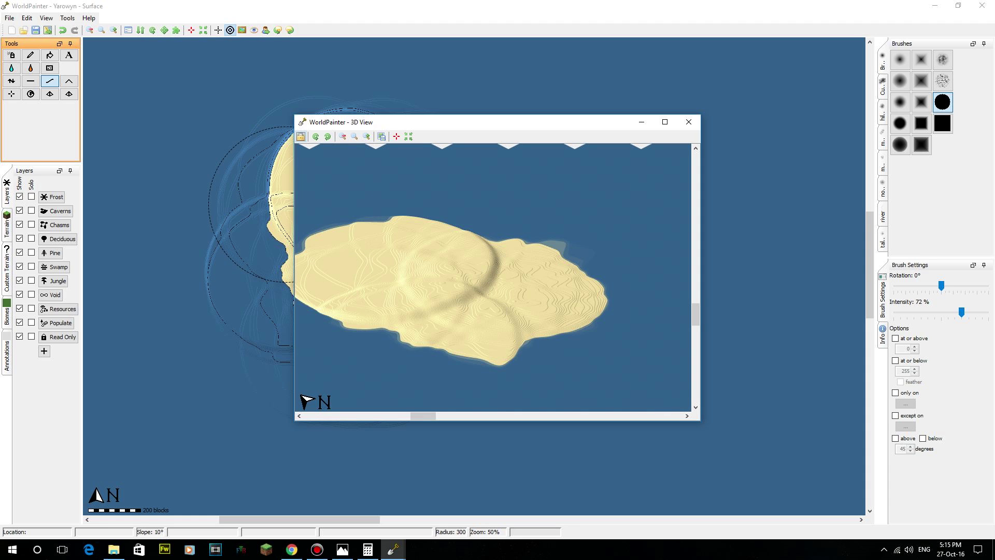
{"action": "left_click", "coordinate": [688, 122]}
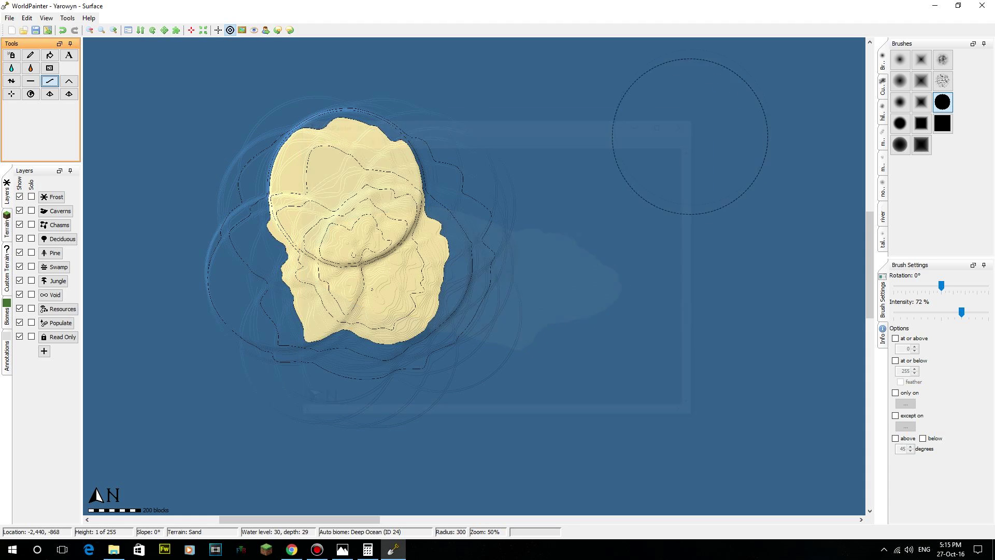
Flatten most of the island down to the sea floor with the Flatten tool, and raise the brush intensity to 100%
{"action": "middle_click_drag", "start_coordinate": [364, 256], "coordinate": [378, 281]}
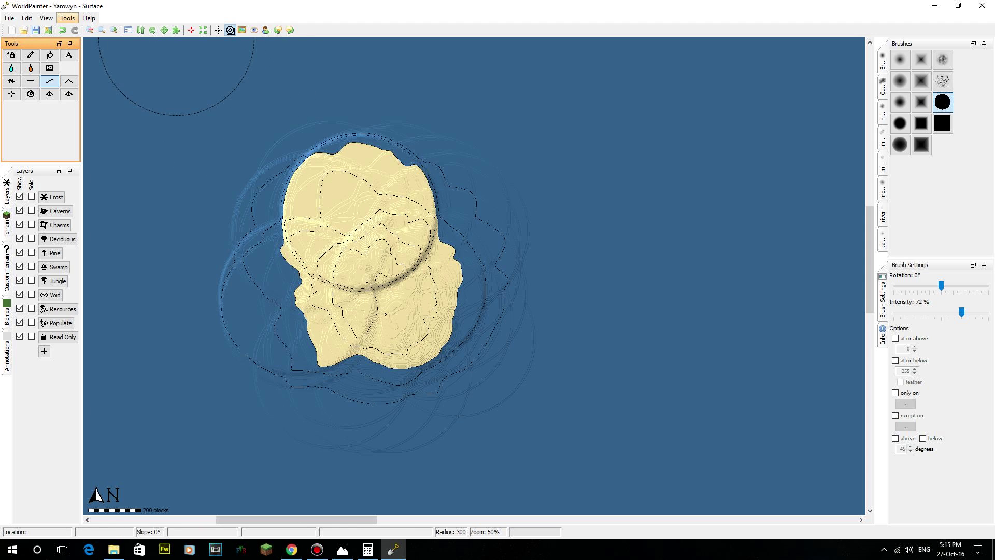
{"action": "left_click", "coordinate": [31, 81]}
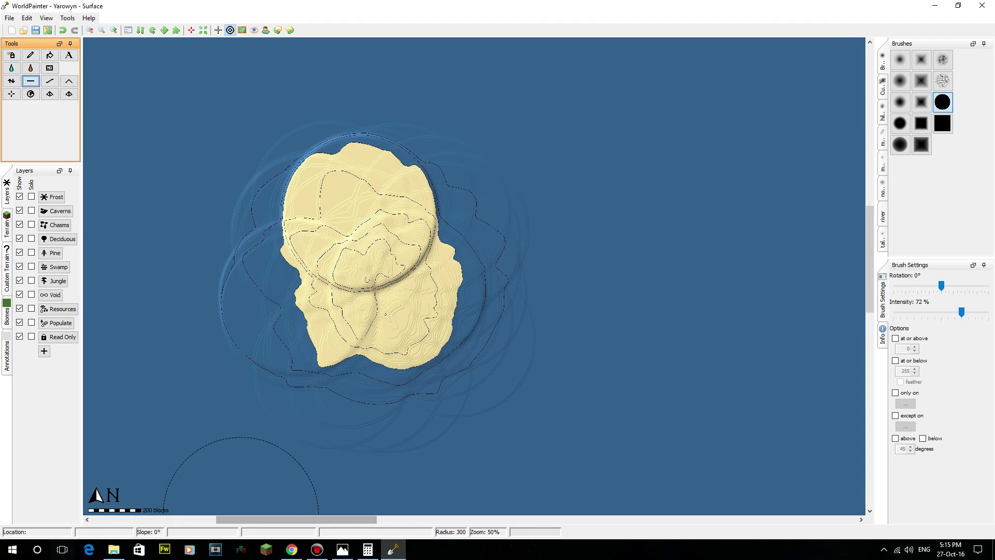
{"action": "mouse_move", "coordinate": [523, 288]}
{"action": "left_mouse_down"}
{"action": "mouse_move", "coordinate": [253, 273]}
{"action": "mouse_move", "coordinate": [578, 223]}
{"action": "mouse_move", "coordinate": [244, 167]}
{"action": "mouse_move", "coordinate": [589, 182]}
{"action": "mouse_move", "coordinate": [414, 154]}
{"action": "left_mouse_up"}
{"action": "left_click_drag", "start_coordinate": [961, 312], "coordinate": [969, 313]}
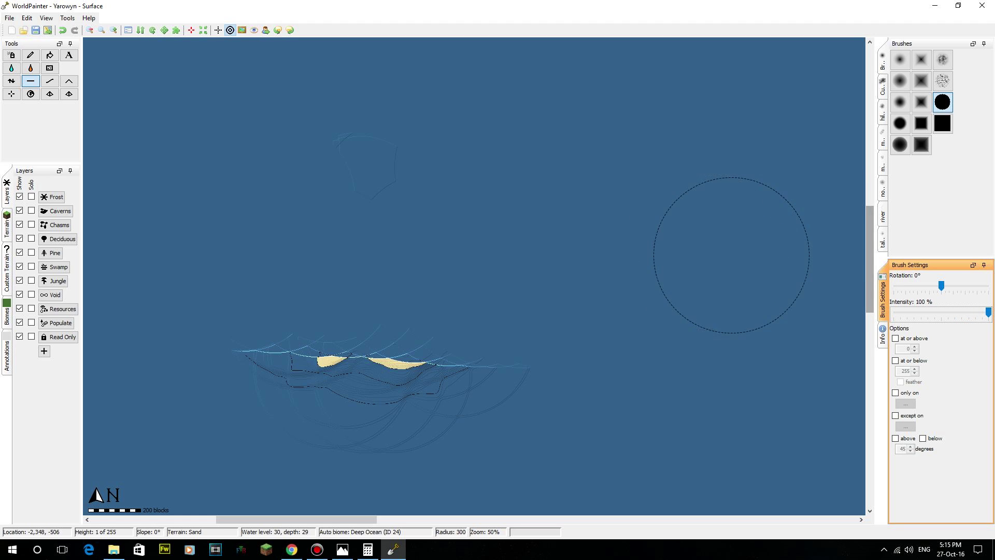
Flatten the last remnants of the island down to the sea floor and show the fantasy map overlay again
{"action": "left_click_drag", "start_coordinate": [272, 365], "coordinate": [495, 372]}
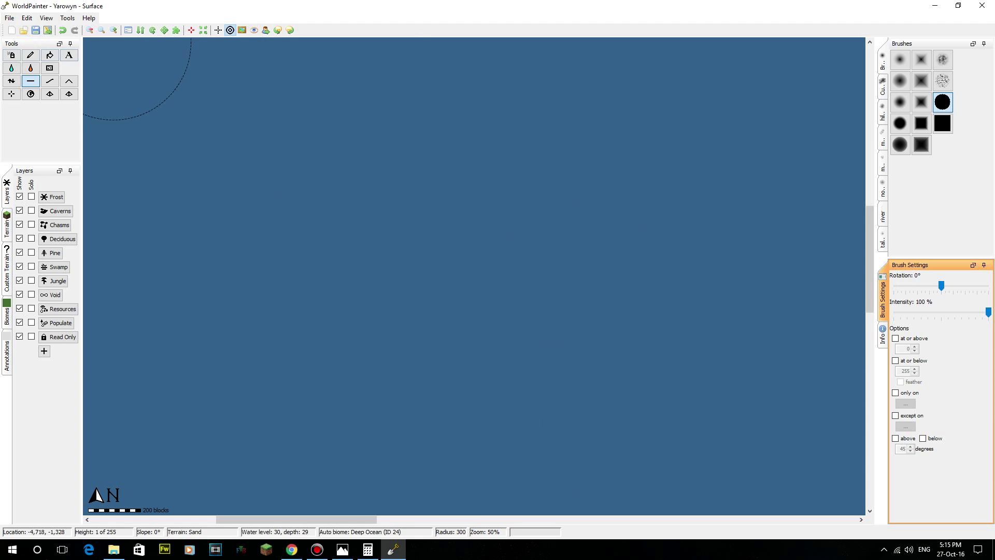
{"action": "left_click", "coordinate": [89, 30]}
{"action": "middle_click_drag", "start_coordinate": [521, 348], "coordinate": [334, 331]}
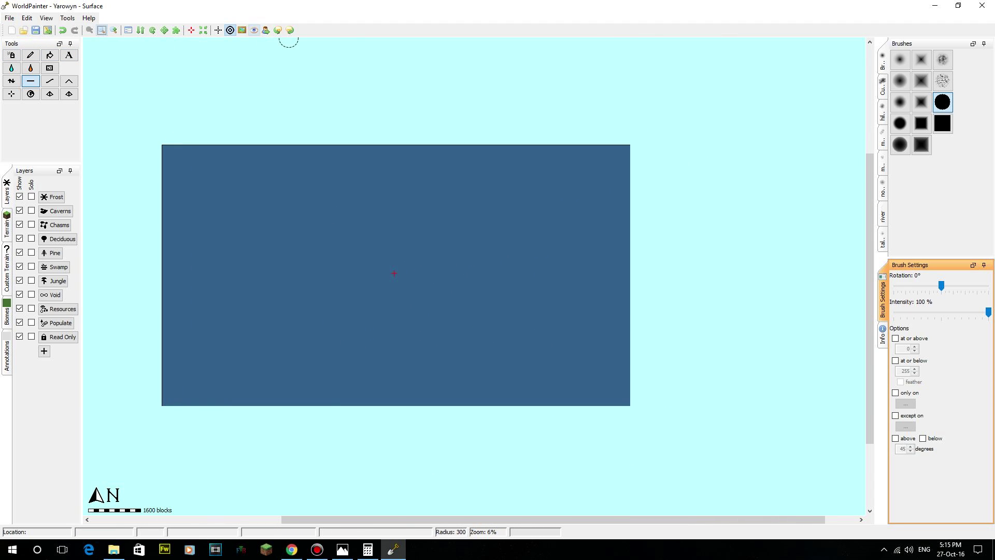
{"action": "left_click", "coordinate": [242, 30]}
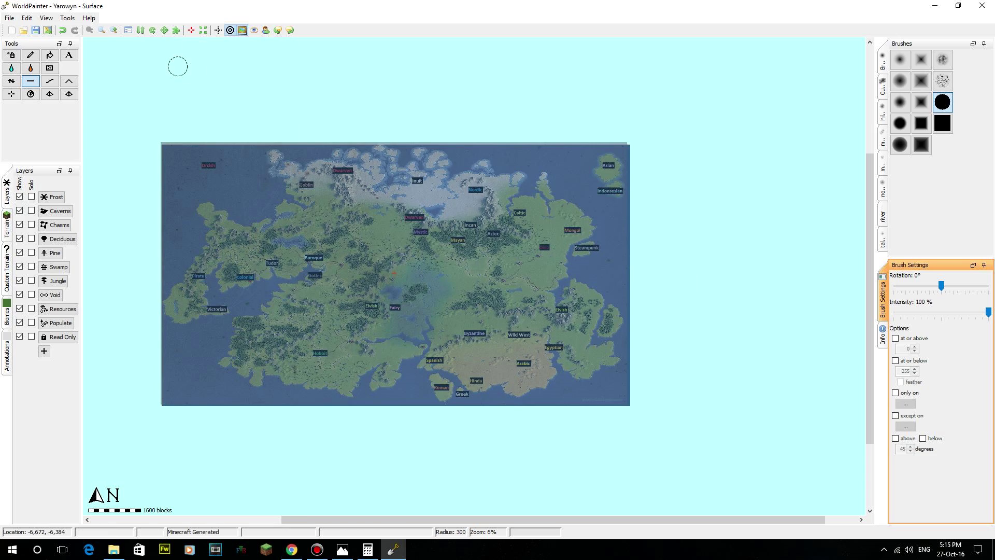
Activate the Height tool for the coast southwest of the Hobbit region, seen at 50% zoom
{"action": "left_click", "coordinate": [113, 30]}
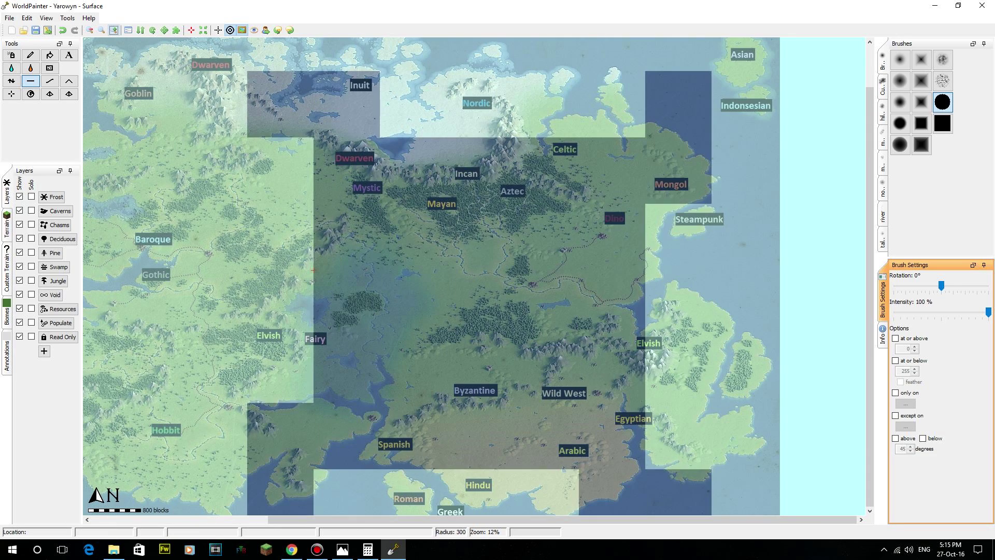
{"action": "left_click", "coordinate": [113, 30]}
{"action": "middle_click_drag", "start_coordinate": [348, 450], "coordinate": [726, 298]}
{"action": "middle_click_drag", "start_coordinate": [331, 430], "coordinate": [653, 262]}
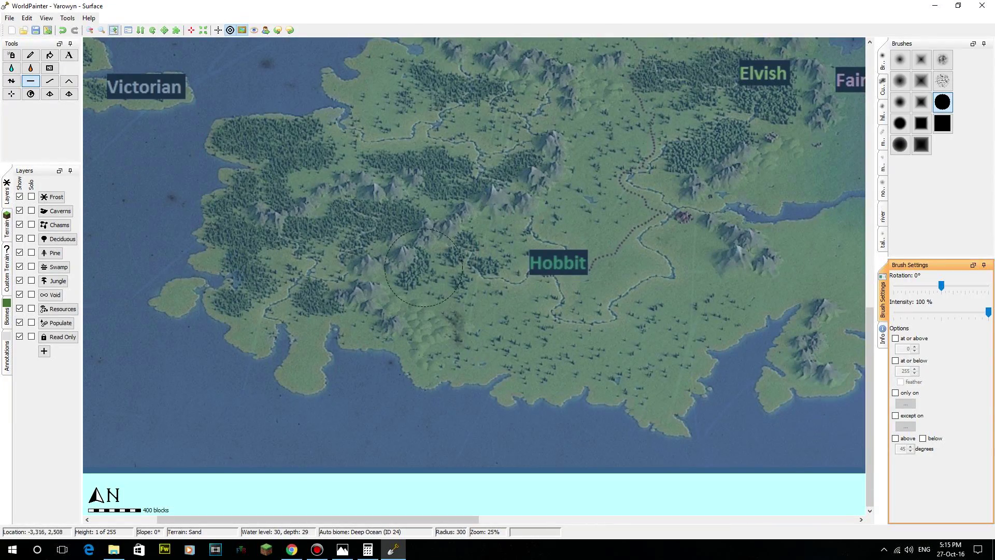
{"action": "left_click", "coordinate": [114, 31]}
{"action": "middle_click_drag", "start_coordinate": [298, 324], "coordinate": [621, 256]}
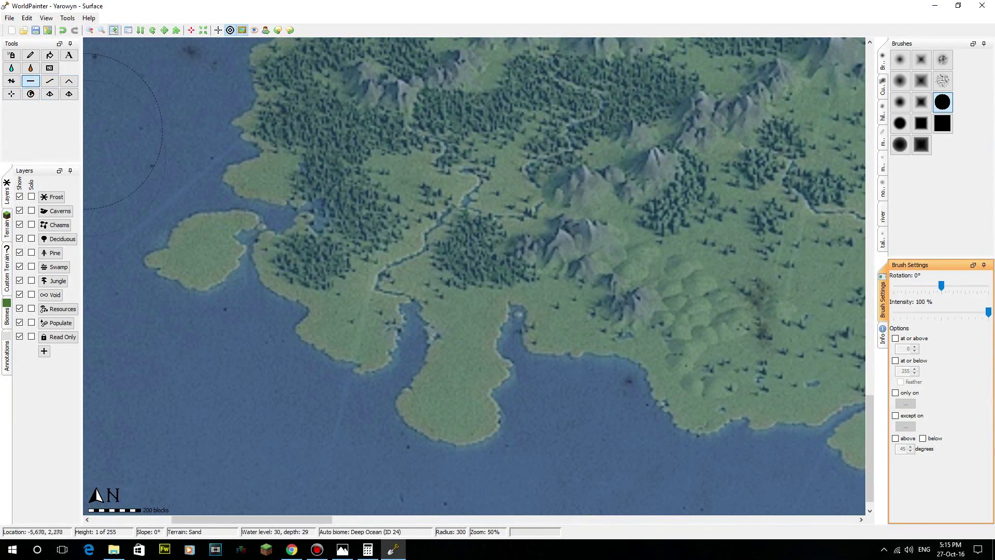
{"action": "left_click", "coordinate": [12, 81]}
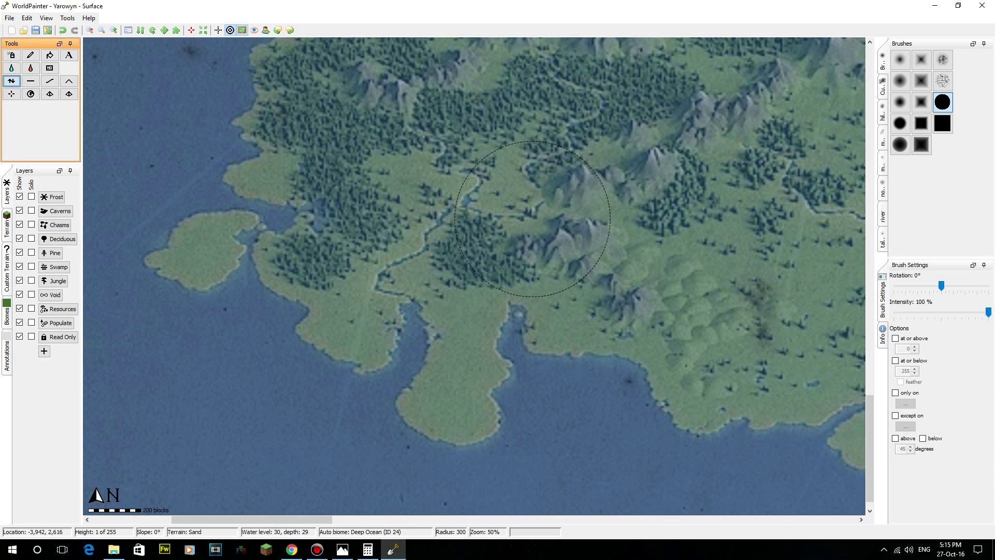
Examine the overlaid map from the Hobbit region past Elvish and Fairy to the Dino and Steampunk coast
{"action": "middle_click_drag", "start_coordinate": [531, 227], "coordinate": [618, 240]}
{"action": "mouse_move", "coordinate": [839, 257]}
{"action": "middle_mouse_down"}
{"action": "mouse_move", "coordinate": [782, 207]}
{"action": "mouse_move", "coordinate": [689, 206]}
{"action": "middle_mouse_up"}
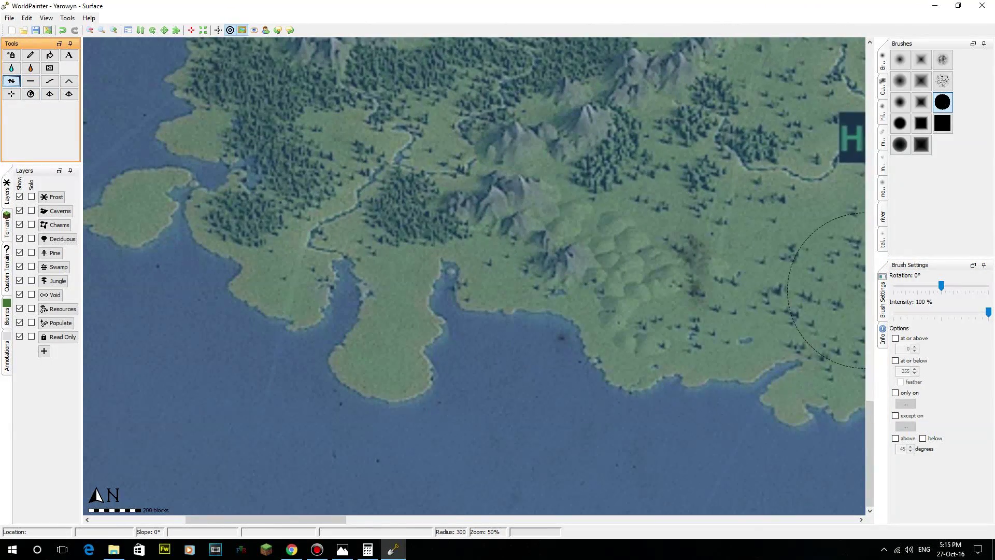
{"action": "middle_click_drag", "start_coordinate": [689, 269], "coordinate": [378, 347]}
{"action": "middle_click_drag", "start_coordinate": [631, 311], "coordinate": [523, 386]}
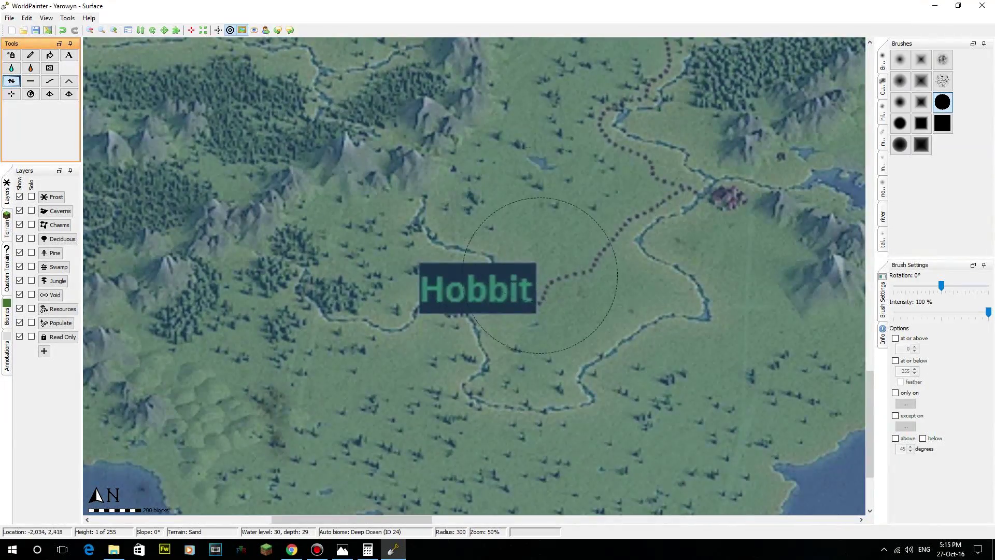
{"action": "middle_click_drag", "start_coordinate": [643, 204], "coordinate": [399, 409]}
{"action": "middle_click_drag", "start_coordinate": [659, 131], "coordinate": [338, 301]}
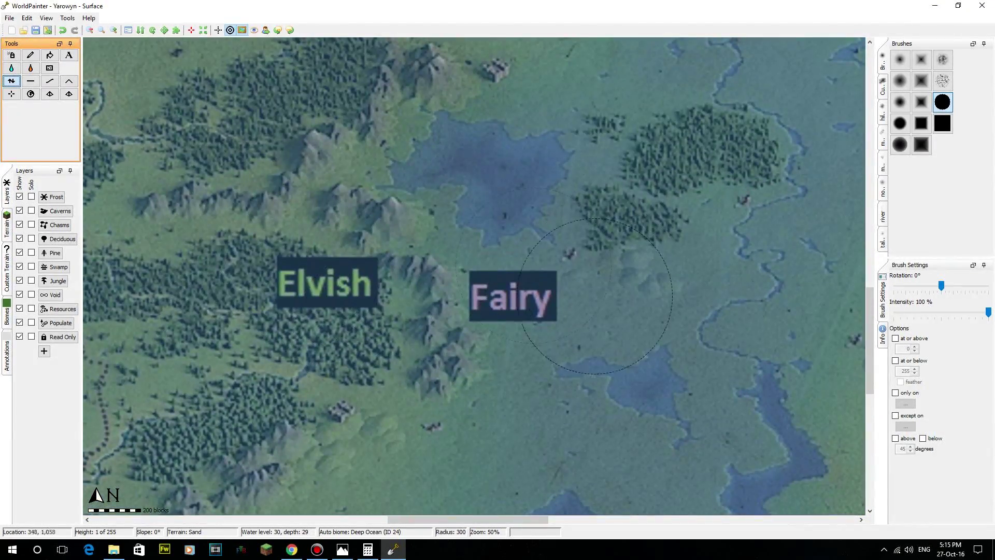
{"action": "middle_click_drag", "start_coordinate": [580, 198], "coordinate": [354, 355]}
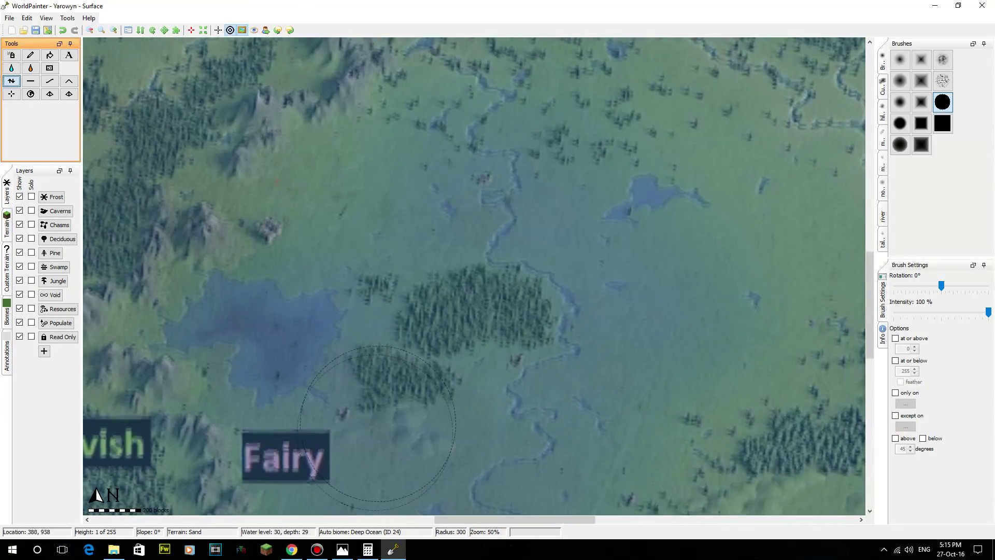
{"action": "middle_click_drag", "start_coordinate": [668, 171], "coordinate": [344, 366]}
{"action": "middle_click_drag", "start_coordinate": [727, 268], "coordinate": [665, 464]}
{"action": "middle_click_drag", "start_coordinate": [622, 207], "coordinate": [513, 274]}
{"action": "middle_click_drag", "start_coordinate": [622, 259], "coordinate": [461, 270]}
{"action": "middle_click_drag", "start_coordinate": [112, 201], "coordinate": [287, 235]}
{"action": "middle_click_drag", "start_coordinate": [778, 332], "coordinate": [285, 189]}
{"action": "middle_click_drag", "start_coordinate": [607, 276], "coordinate": [319, 59]}
{"action": "middle_click_drag", "start_coordinate": [633, 200], "coordinate": [628, 395]}
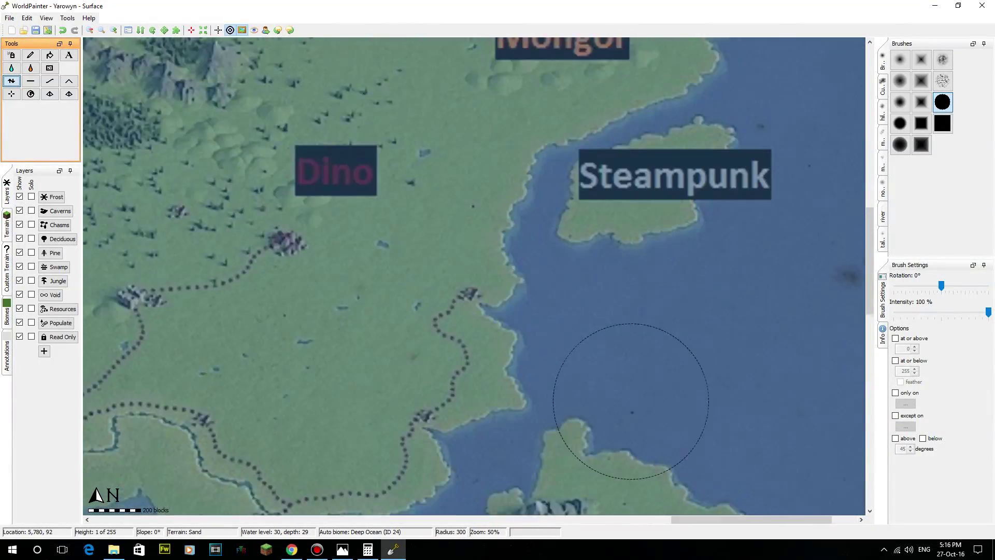
{"action": "middle_click_drag", "start_coordinate": [698, 415], "coordinate": [559, 282]}
{"action": "middle_click_drag", "start_coordinate": [141, 182], "coordinate": [233, 187]}
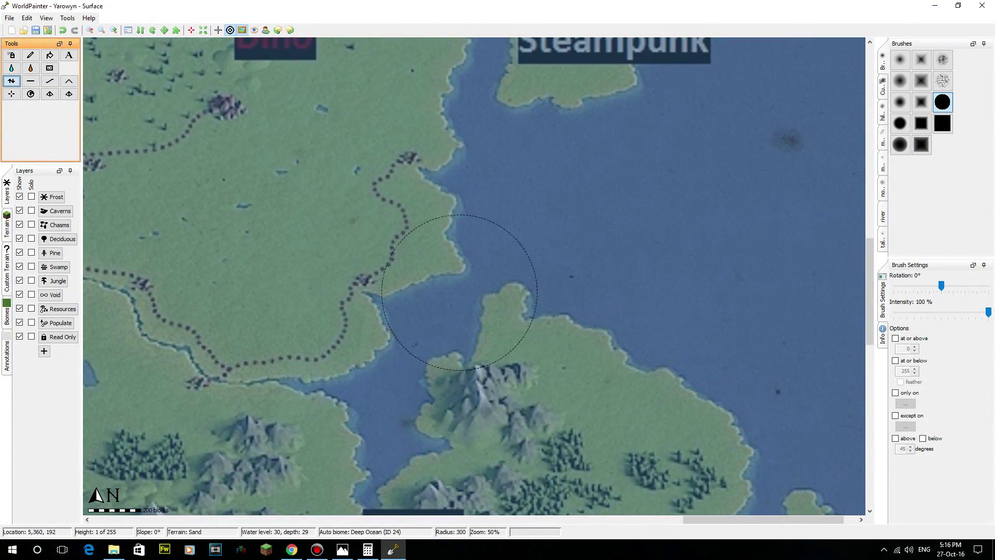
Add a Dirt terrain mapping at level 34 to the dimension's default terrain
{"action": "left_click", "coordinate": [46, 18]}
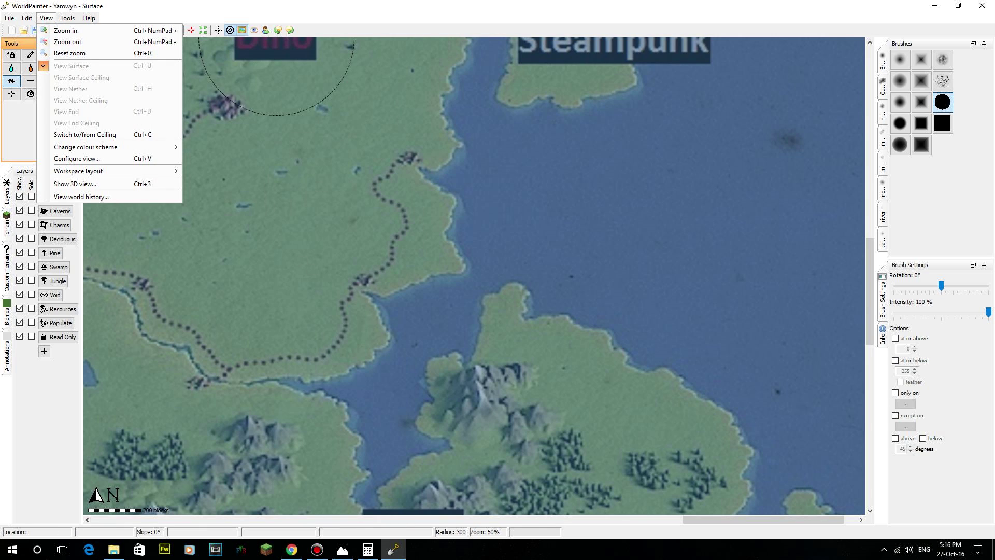
{"action": "mouse_move", "coordinate": [27, 17]}
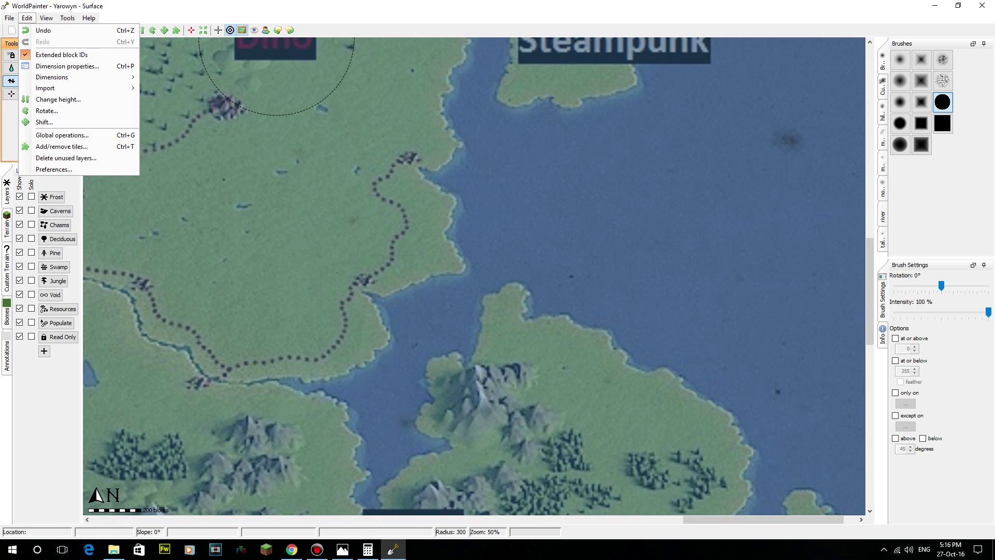
{"action": "left_click", "coordinate": [68, 66]}
{"action": "left_click", "coordinate": [397, 181]}
{"action": "left_click", "coordinate": [362, 247]}
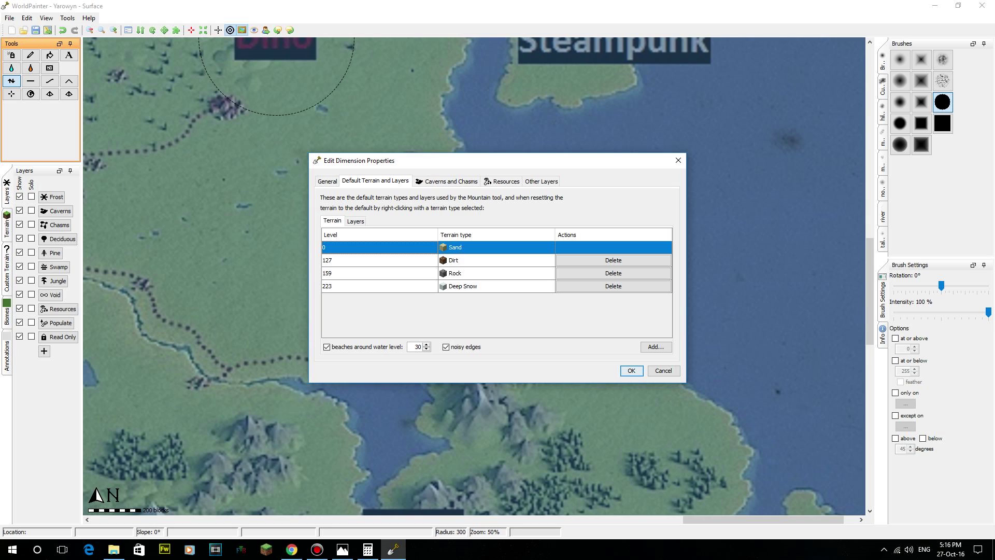
{"action": "left_click", "coordinate": [419, 260]}
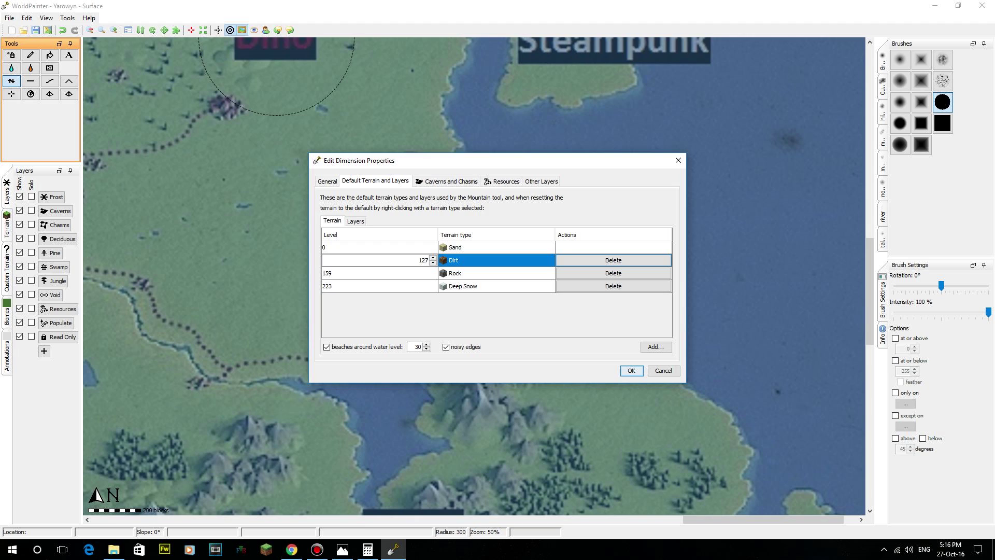
{"action": "left_click", "coordinate": [656, 347]}
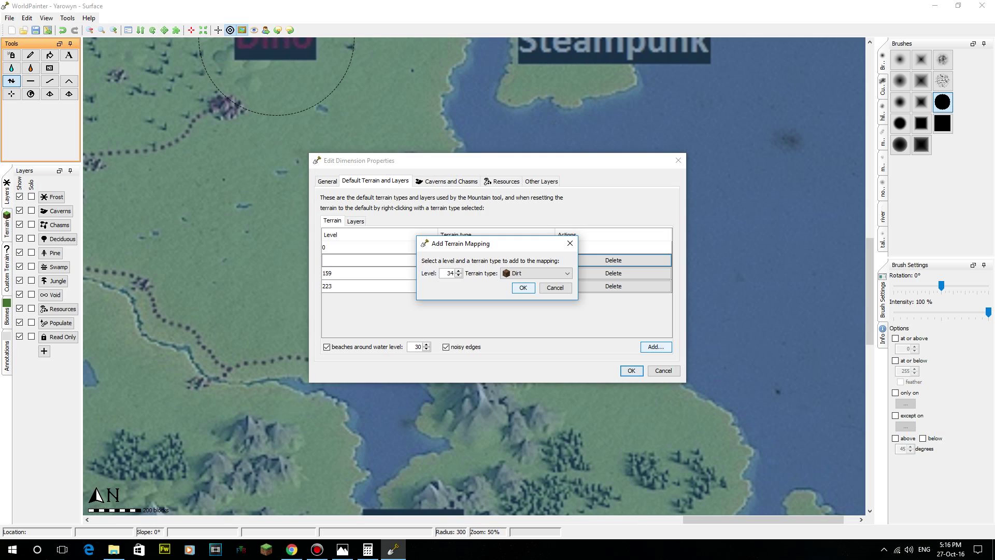
{"action": "key", "text": "Return"}
Set the level of the first Dirt mapping in the default terrain table to 32
{"action": "left_click", "coordinate": [496, 260]}
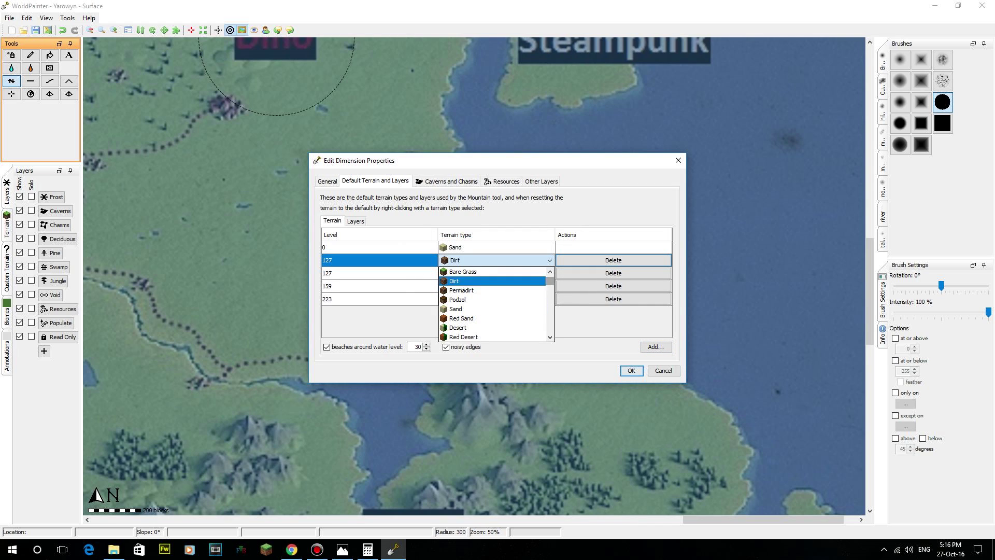
{"action": "key", "text": "Return"}
{"action": "double_click", "coordinate": [379, 261]}
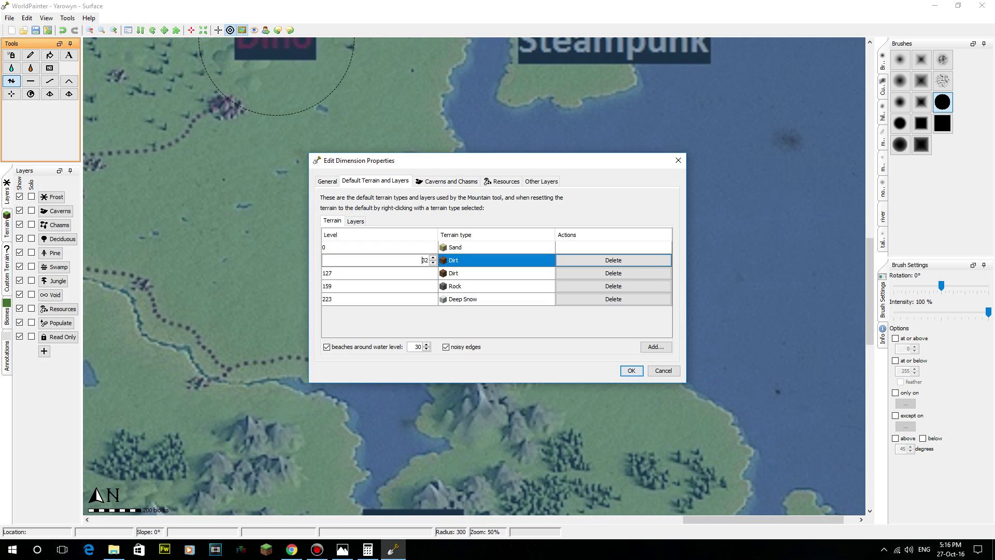
{"action": "left_click", "coordinate": [379, 273]}
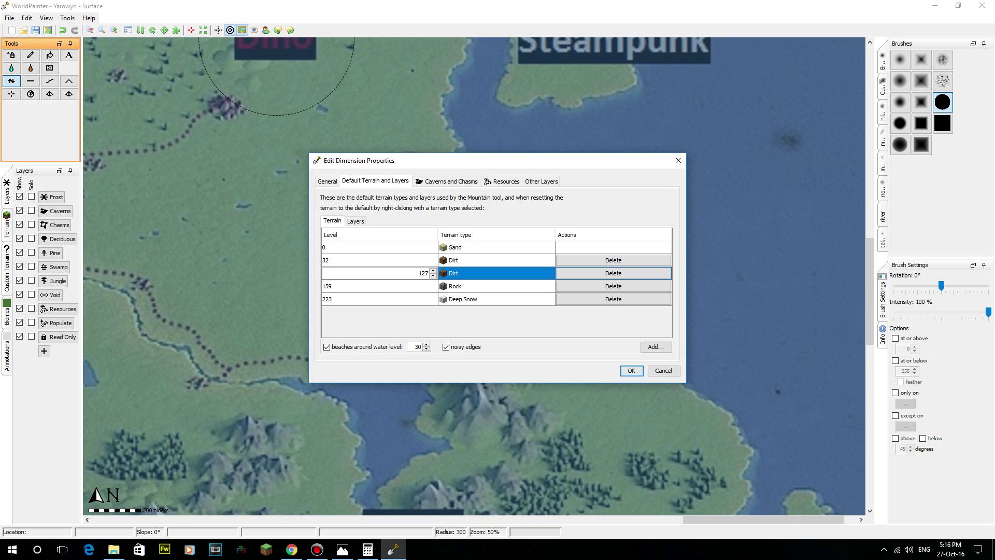
Set the terrain type at level 32 to Grass, disable noisy edges, and apply the dimension properties
{"action": "left_click", "coordinate": [497, 260]}
{"action": "key", "text": "Up"}
{"action": "key", "text": "Up"}
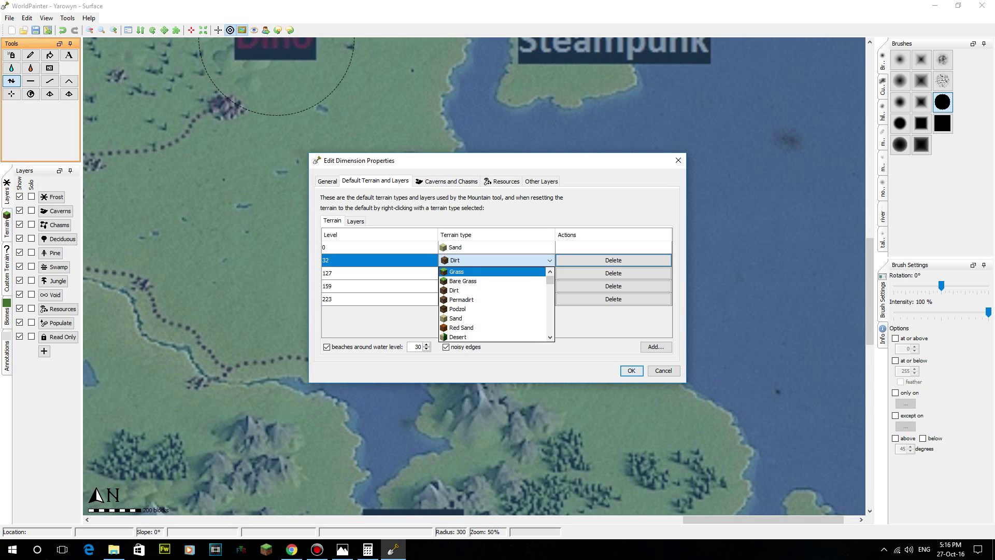
{"action": "key", "text": "Down"}
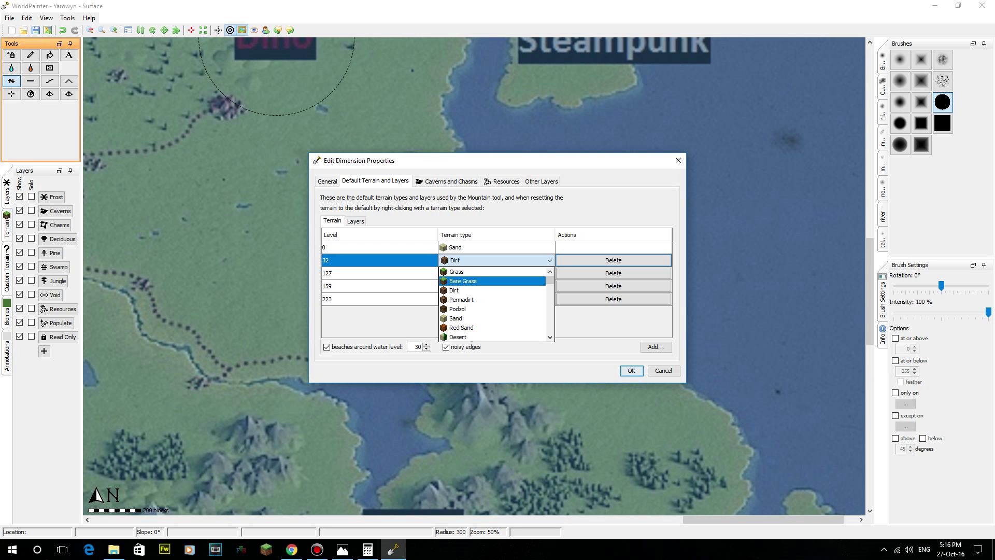
{"action": "key", "text": "Up"}
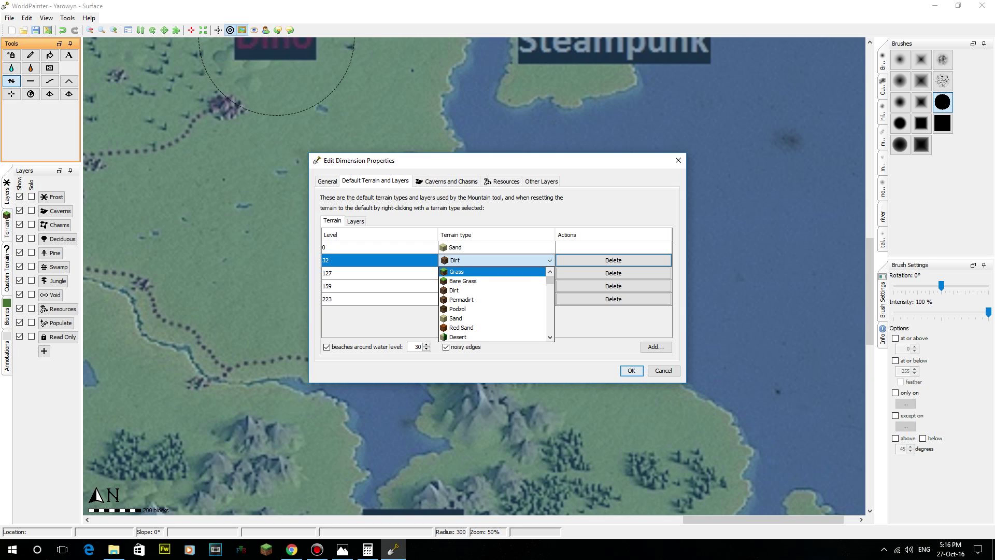
{"action": "key", "text": "Down"}
{"action": "key", "text": "Up"}
{"action": "key", "text": "Return"}
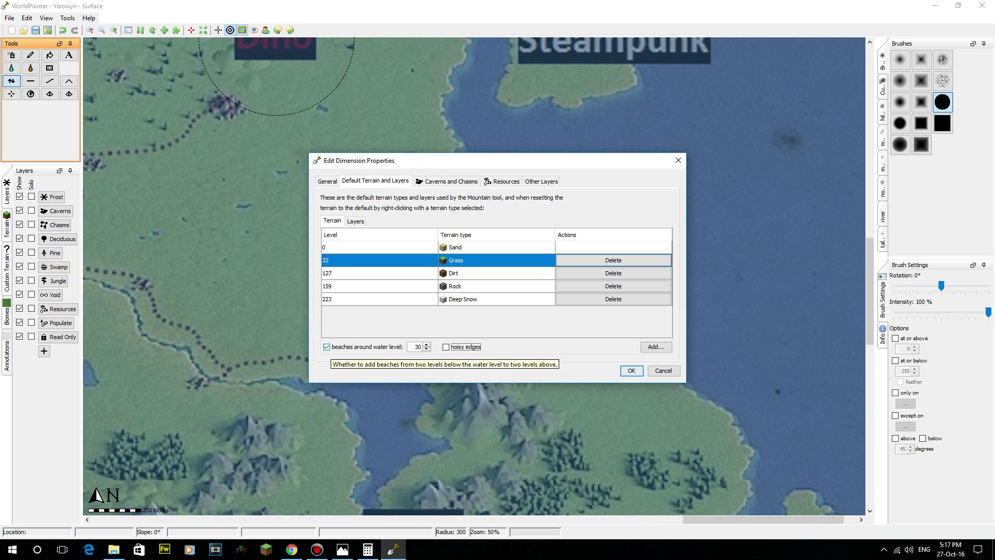
{"action": "left_click", "coordinate": [631, 370]}
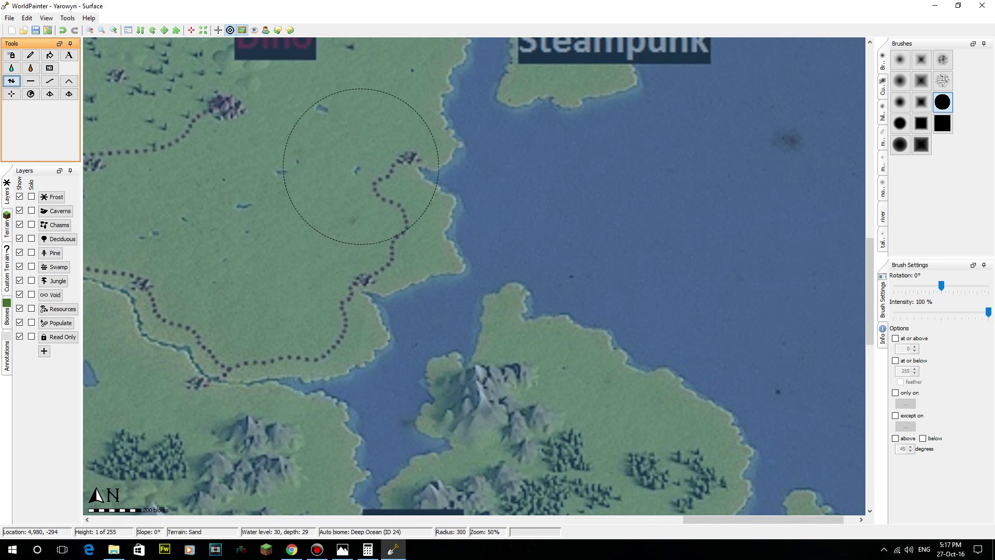
Examine the overlay's coastline and inland terrain around the Aztec, Dino and Steampunk regions
{"action": "middle_click_drag", "start_coordinate": [358, 167], "coordinate": [469, 225]}
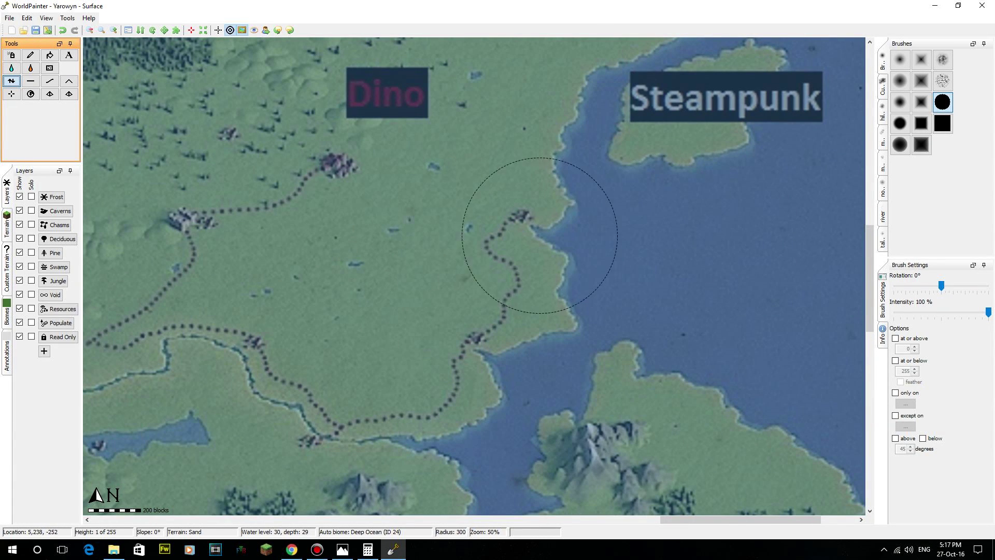
{"action": "middle_click_drag", "start_coordinate": [539, 235], "coordinate": [715, 357]}
{"action": "middle_click_drag", "start_coordinate": [495, 273], "coordinate": [466, 216]}
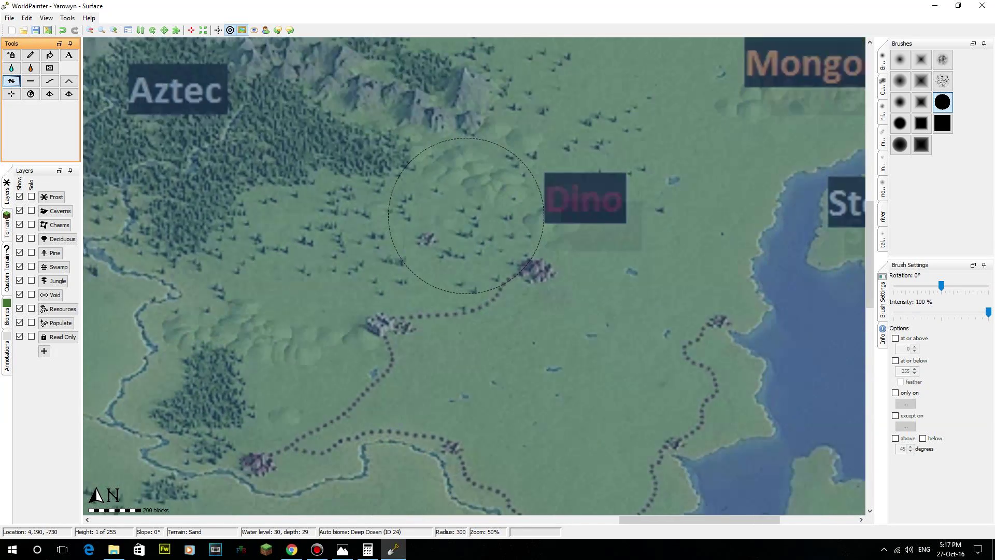
{"action": "middle_click_drag", "start_coordinate": [545, 338], "coordinate": [484, 206]}
{"action": "middle_click_drag", "start_coordinate": [595, 315], "coordinate": [455, 316]}
{"action": "middle_click_drag", "start_coordinate": [302, 282], "coordinate": [251, 289]}
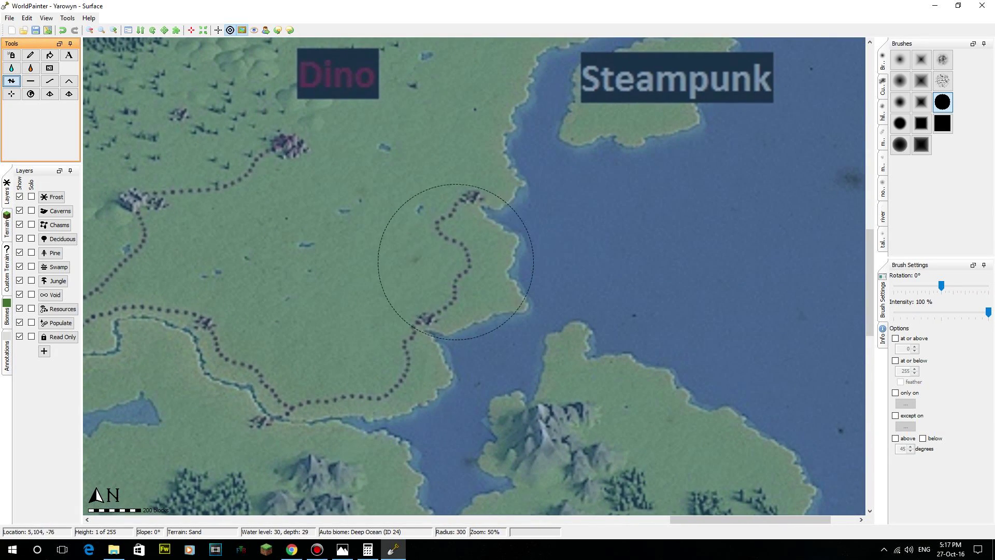
{"action": "middle_click_drag", "start_coordinate": [477, 122], "coordinate": [306, 294]}
{"action": "middle_click_drag", "start_coordinate": [500, 85], "coordinate": [644, 89]}
{"action": "middle_click_drag", "start_coordinate": [455, 278], "coordinate": [444, 78]}
{"action": "middle_click_drag", "start_coordinate": [431, 249], "coordinate": [411, 211]}
{"action": "middle_click_drag", "start_coordinate": [142, 89], "coordinate": [86, 105]}
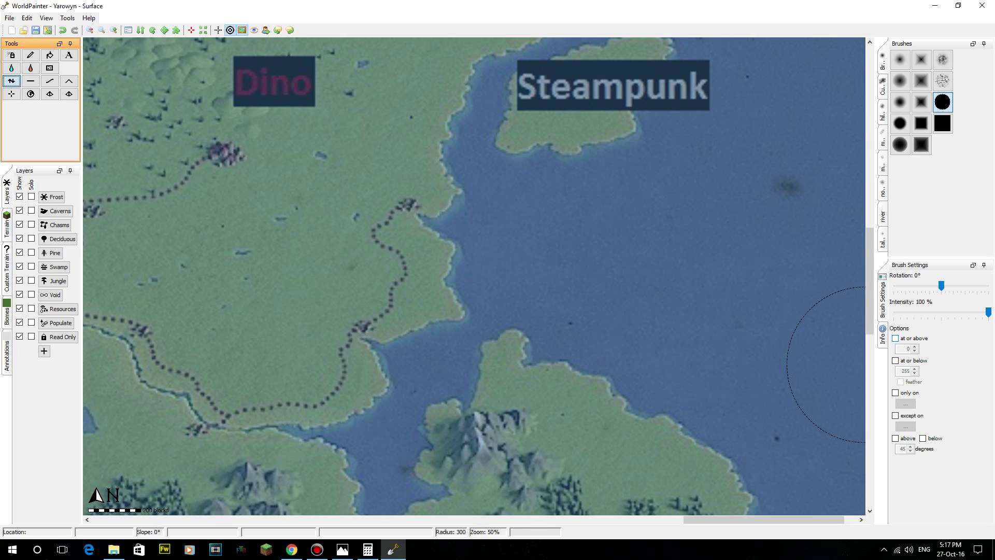
Restrict the brush to terrain at or below height 33, leaving the terrain-specific filter off
{"action": "left_click", "coordinate": [907, 393]}
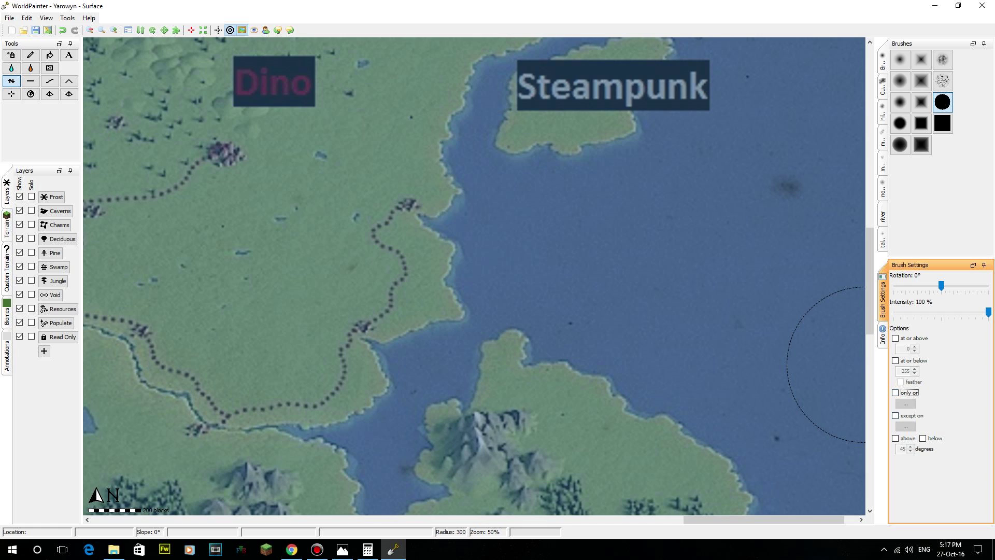
{"action": "left_click", "coordinate": [900, 393]}
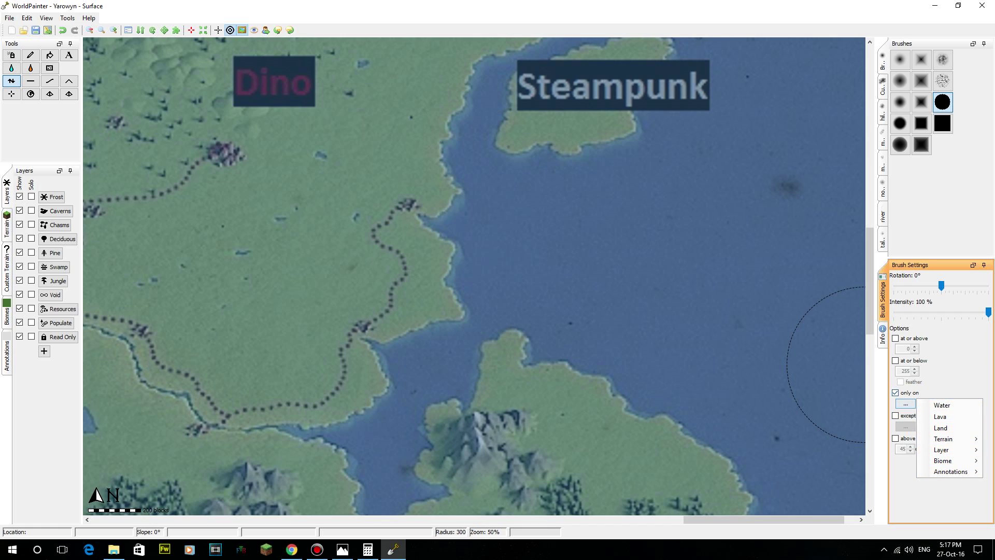
{"action": "key", "text": "Escape"}
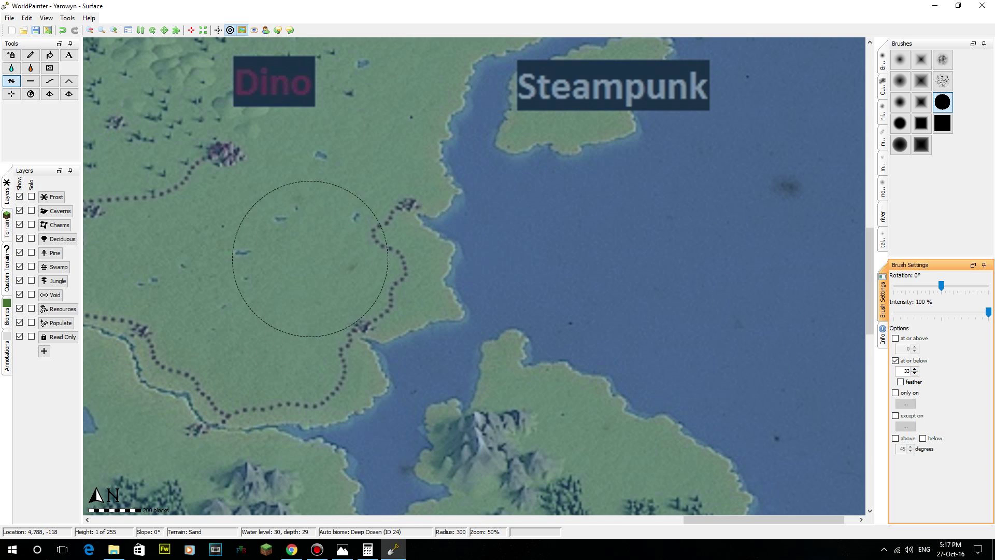
Try raising the land south of the Dino label with a single Height brush application, and undo it
{"action": "left_click", "coordinate": [304, 258]}
{"action": "middle_click_drag", "start_coordinate": [383, 259], "coordinate": [433, 257]}
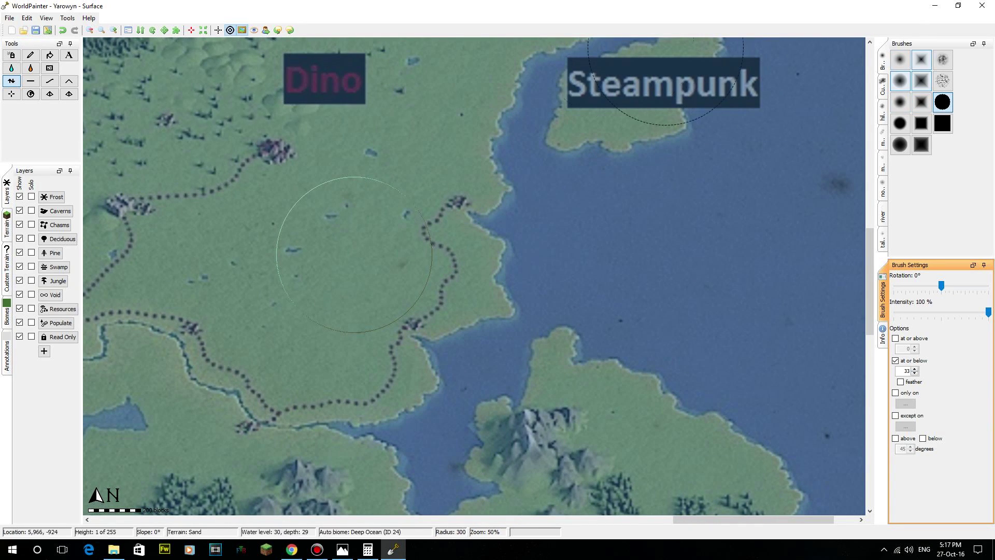
{"action": "left_click", "coordinate": [27, 17]}
{"action": "left_click", "coordinate": [26, 29]}
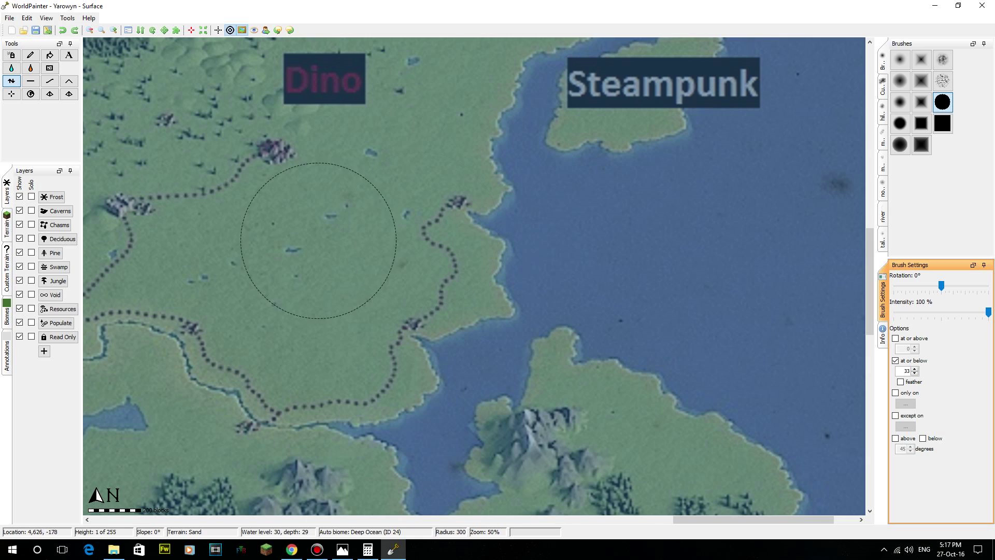
Choose the fifth hillMound brush and raise a mound of land south of the Dino label with rotation at 0°
{"action": "left_click", "coordinate": [882, 86]}
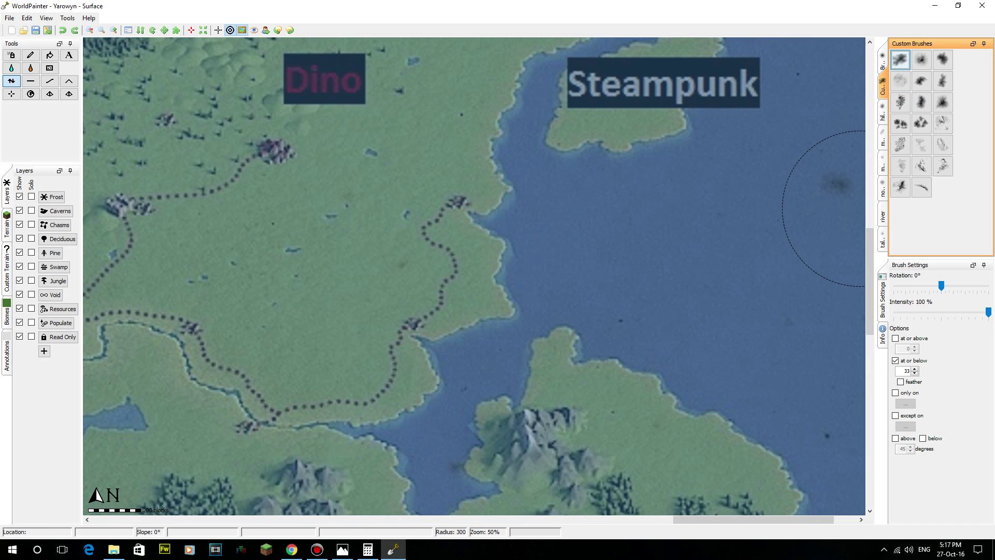
{"action": "left_click", "coordinate": [883, 111]}
{"action": "left_click", "coordinate": [921, 81]}
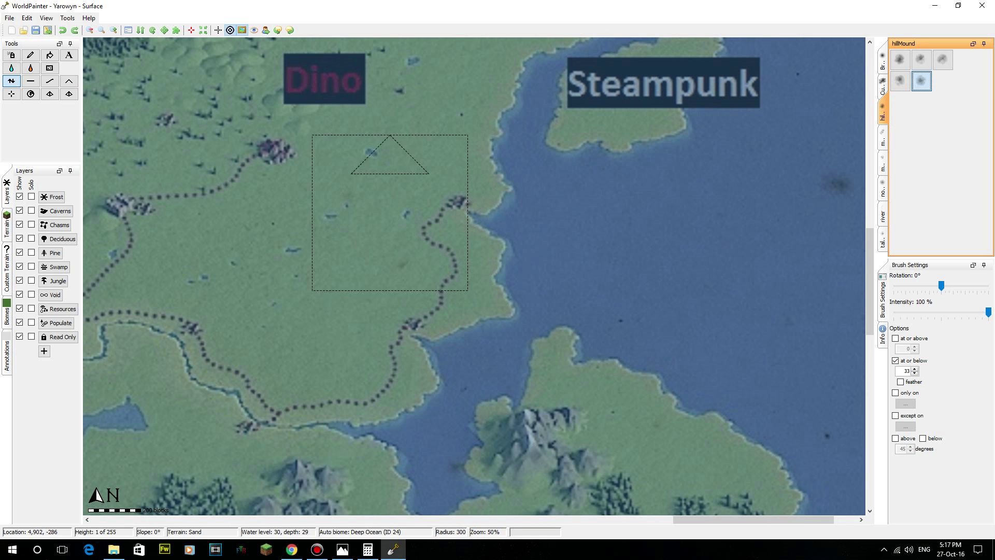
{"action": "middle_click_drag", "start_coordinate": [390, 212], "coordinate": [376, 218]}
{"action": "left_click", "coordinate": [958, 285]}
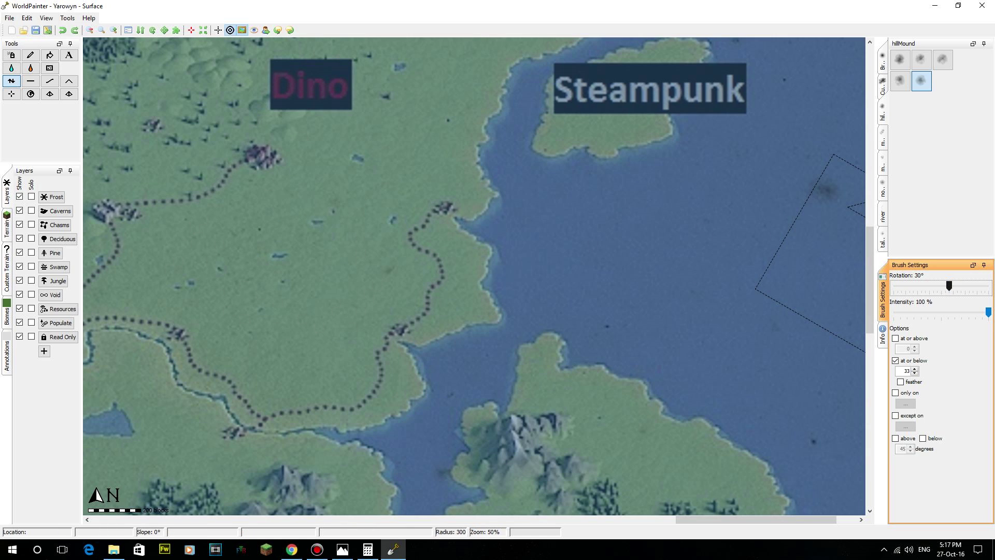
{"action": "left_click_drag", "start_coordinate": [340, 262], "coordinate": [343, 259]}
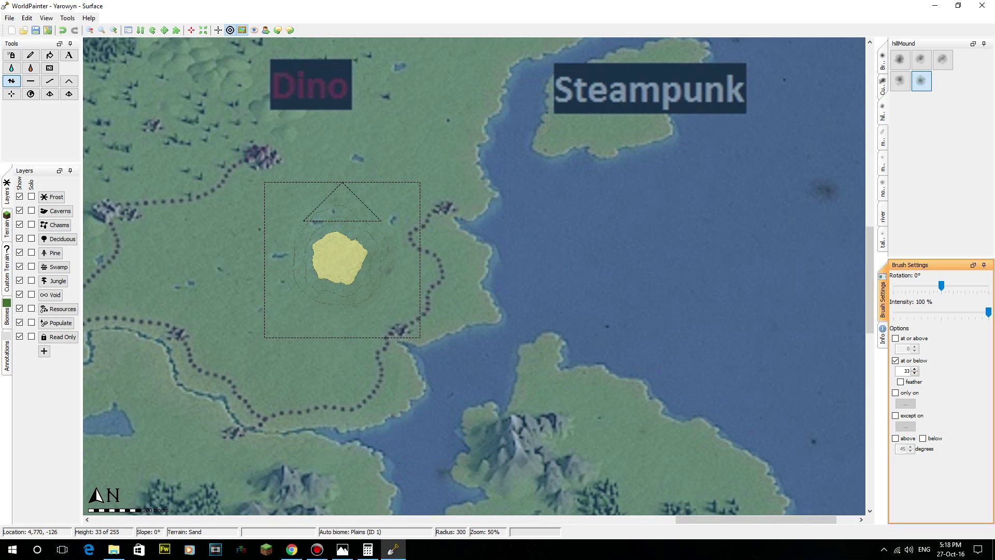
Set the brush's at-or-below height limit to 34 and enlarge the raised mound south of the Dino label
{"action": "left_click", "coordinate": [915, 368]}
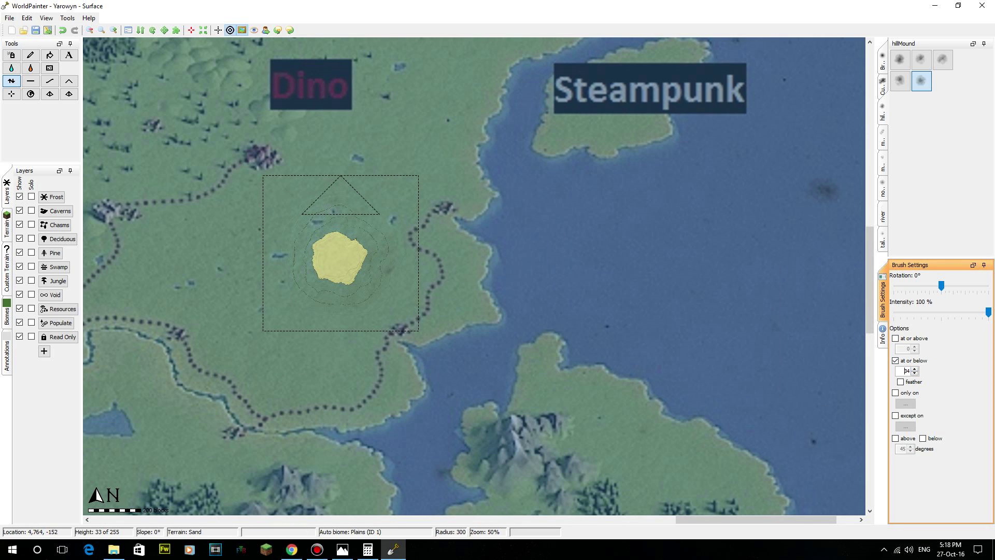
{"action": "left_click_drag", "start_coordinate": [341, 253], "coordinate": [339, 254]}
{"action": "middle_click_drag", "start_coordinate": [359, 269], "coordinate": [486, 280]}
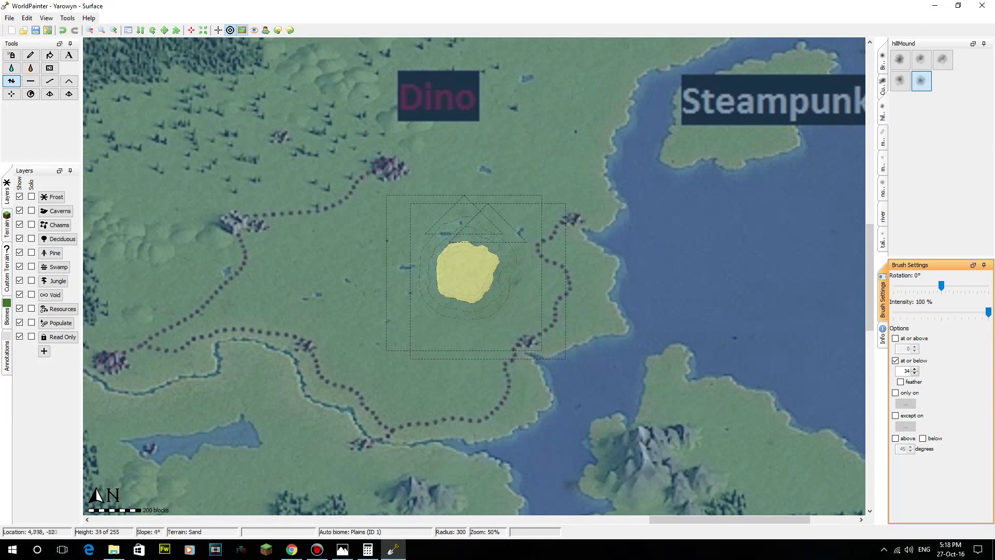
{"action": "left_click", "coordinate": [6, 224]}
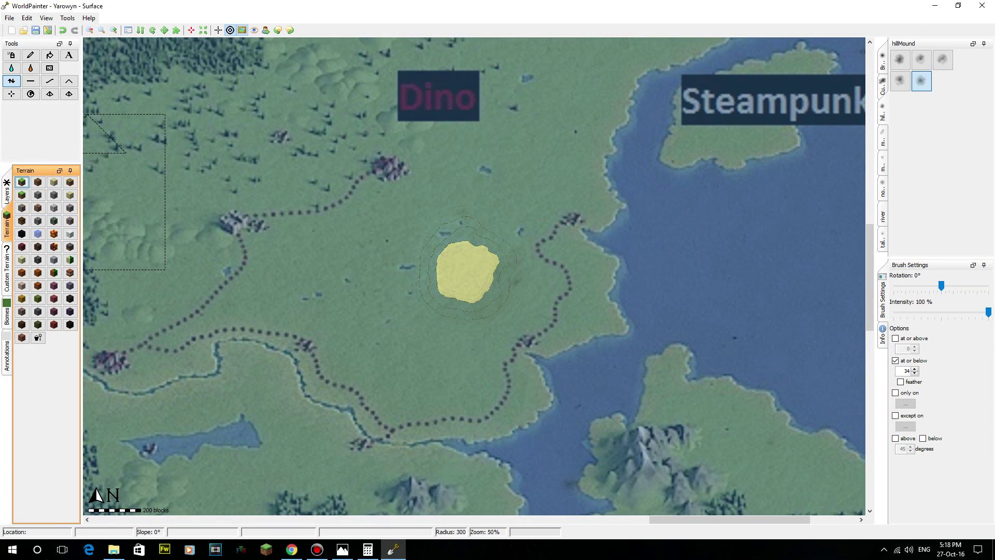
{"action": "left_click_drag", "start_coordinate": [495, 293], "coordinate": [487, 291]}
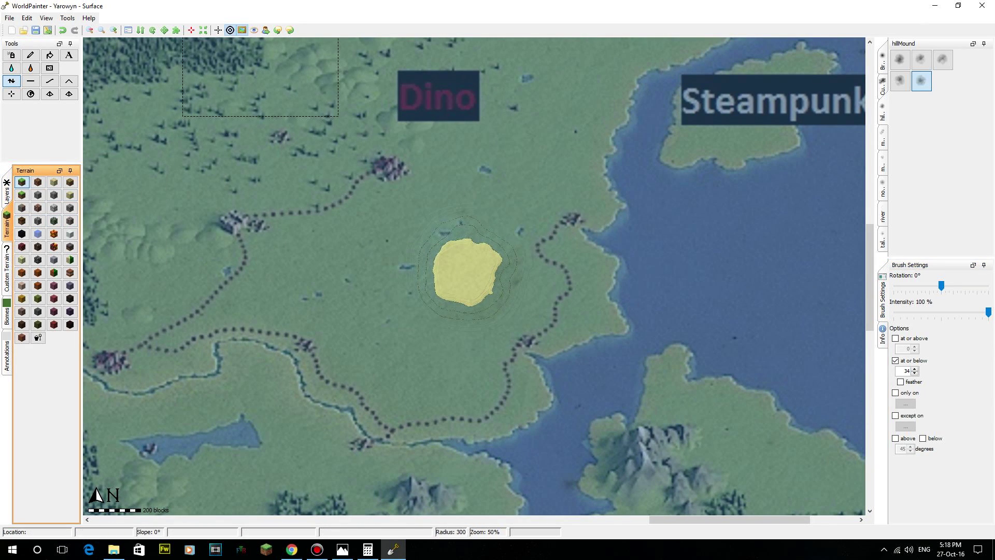
Check the default terrain levels in the dimension properties, including the Grass level
{"action": "left_click", "coordinate": [27, 18]}
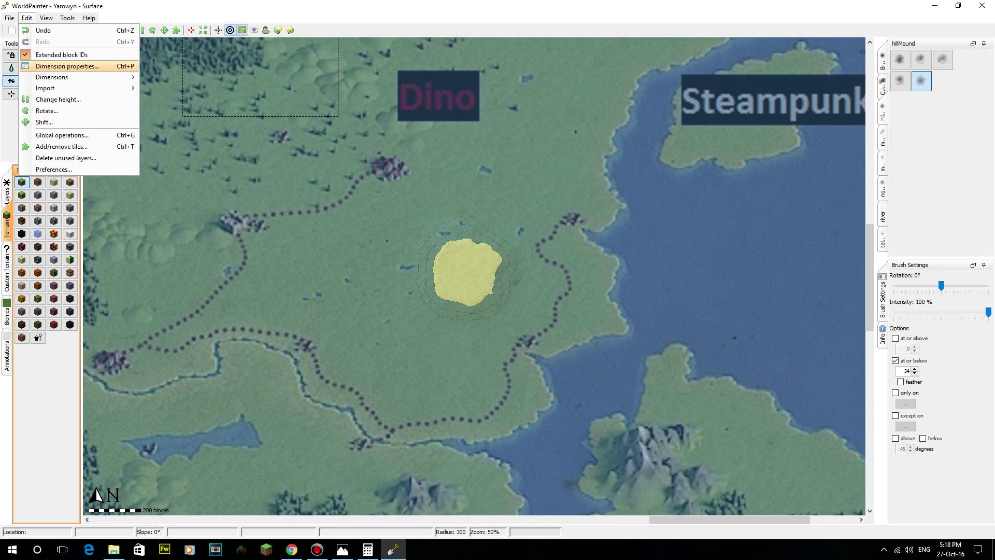
{"action": "left_click", "coordinate": [51, 66]}
{"action": "left_click", "coordinate": [375, 181]}
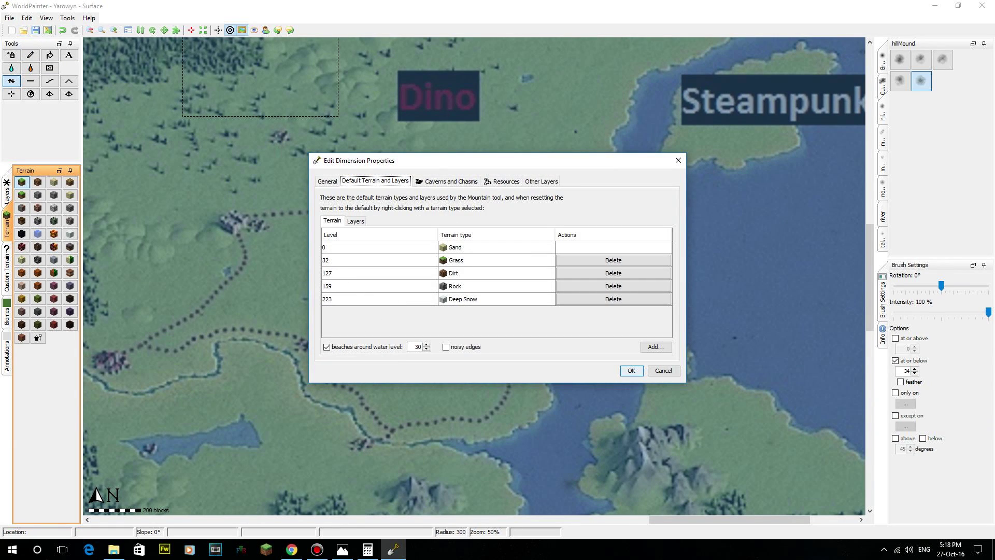
{"action": "double_click", "coordinate": [423, 260]}
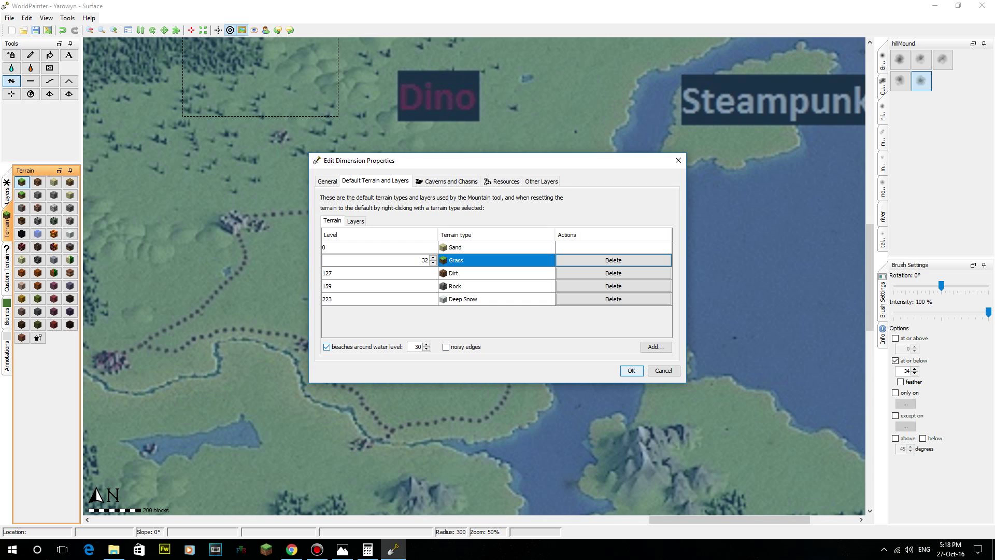
{"action": "left_click", "coordinate": [632, 371]}
Extend the raised mound eastward over the dotted trail toward the coast at brush radius 300
{"action": "mouse_move", "coordinate": [460, 275]}
{"action": "left_mouse_down"}
{"action": "mouse_move", "coordinate": [474, 267]}
{"action": "mouse_move", "coordinate": [478, 287]}
{"action": "left_mouse_up"}
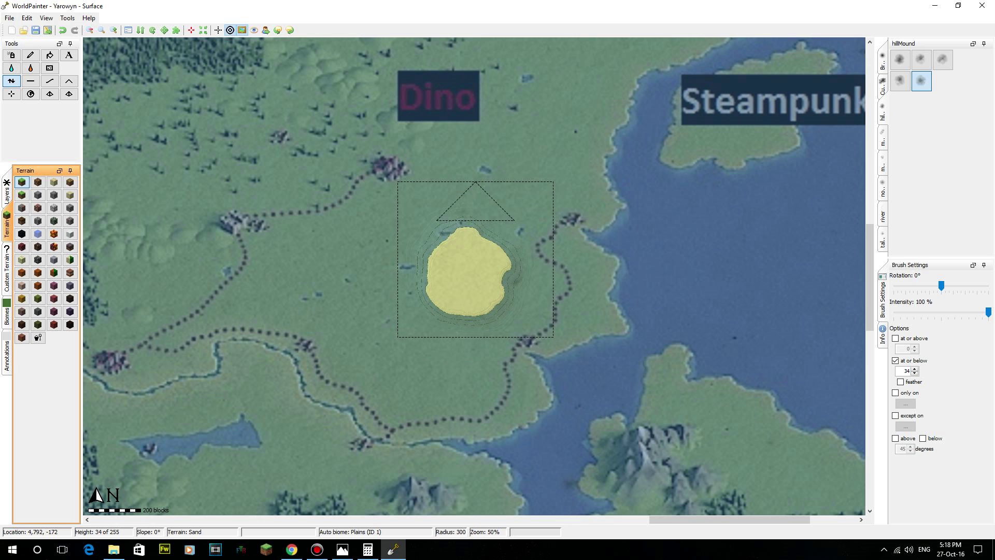
{"action": "mouse_move", "coordinate": [536, 258]}
{"action": "left_mouse_down"}
{"action": "mouse_move", "coordinate": [528, 278]}
{"action": "mouse_move", "coordinate": [515, 260]}
{"action": "mouse_move", "coordinate": [540, 286]}
{"action": "mouse_move", "coordinate": [539, 298]}
{"action": "mouse_move", "coordinate": [529, 295]}
{"action": "mouse_move", "coordinate": [534, 309]}
{"action": "mouse_move", "coordinate": [542, 260]}
{"action": "left_mouse_up"}
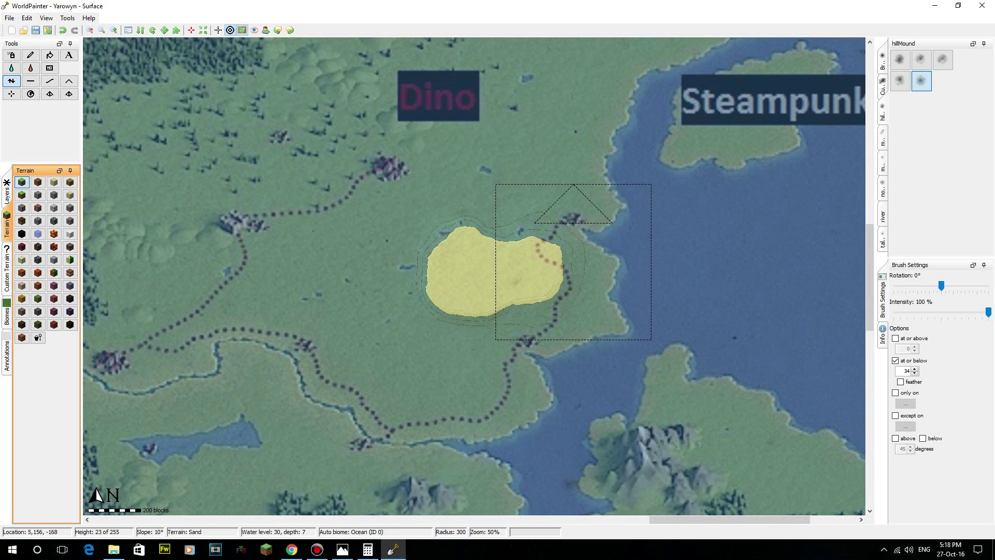
{"action": "left_click", "coordinate": [595, 267]}
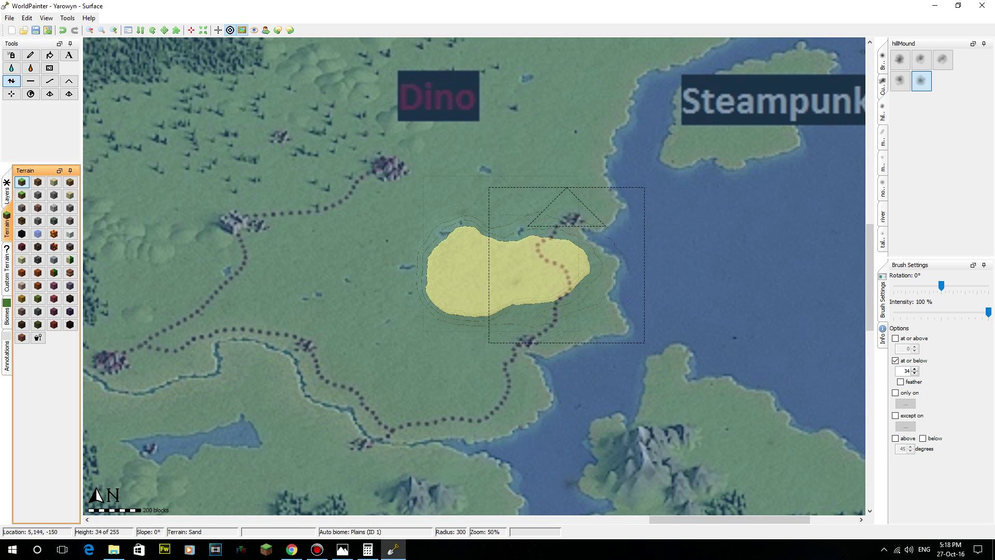
Raise a narrow headland from the mound's eastern end to the coastline with a smaller brush, working at 200% zoom
{"action": "middle_click_drag", "start_coordinate": [621, 281], "coordinate": [466, 296]}
{"action": "left_click", "coordinate": [113, 31]}
{"action": "left_click", "coordinate": [113, 31]}
{"action": "middle_click_drag", "start_coordinate": [296, 278], "coordinate": [457, 241]}
{"action": "scroll", "coordinate": [474, 236], "scroll_direction": "down", "scroll_amount": 15}
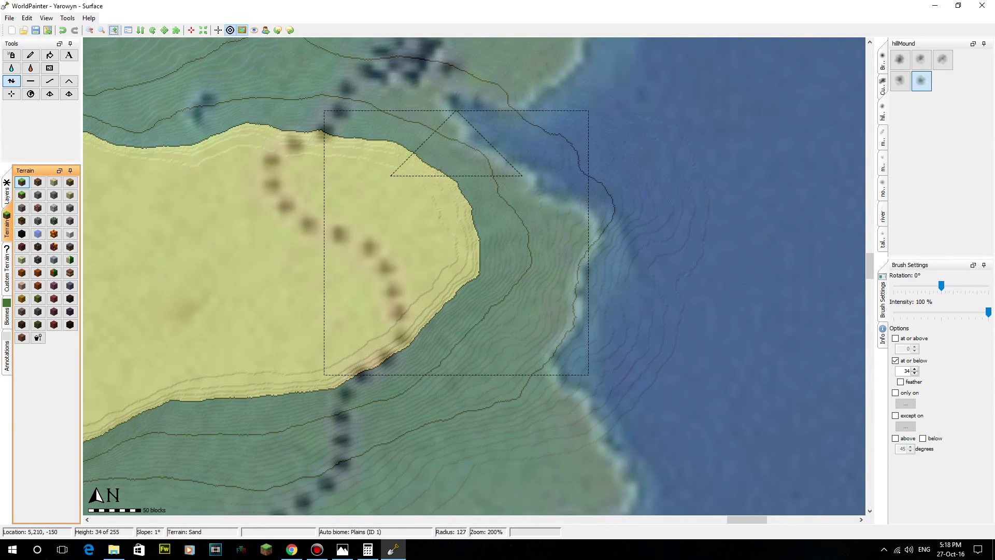
{"action": "mouse_move", "coordinate": [462, 237]}
{"action": "left_mouse_down"}
{"action": "mouse_move", "coordinate": [545, 218]}
{"action": "mouse_move", "coordinate": [583, 224]}
{"action": "mouse_move", "coordinate": [565, 338]}
{"action": "mouse_move", "coordinate": [531, 371]}
{"action": "left_mouse_up"}
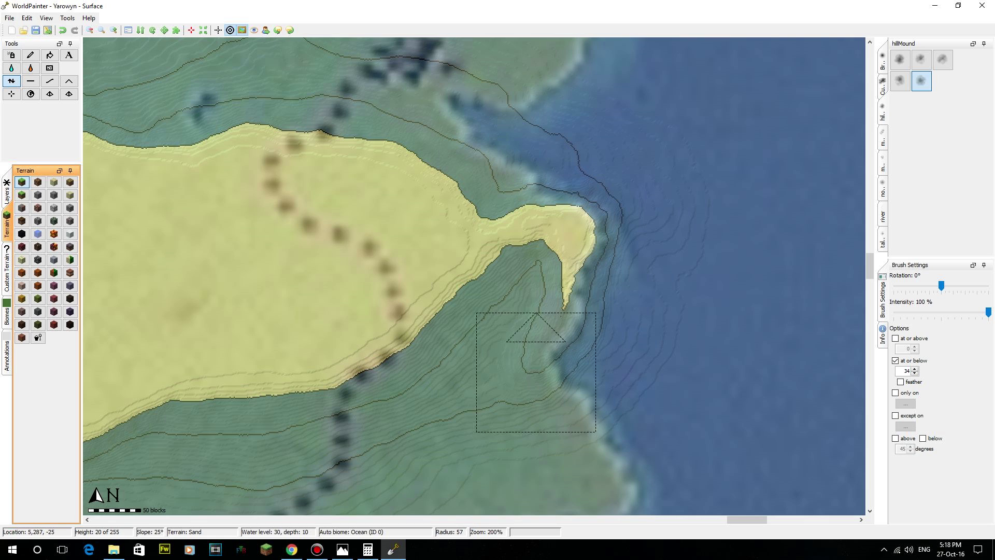
Even out the sand beside the dotted trail with the Height brush at radius 89
{"action": "scroll", "coordinate": [367, 276], "scroll_direction": "down", "scroll_amount": 5}
{"action": "left_click", "coordinate": [368, 275]}
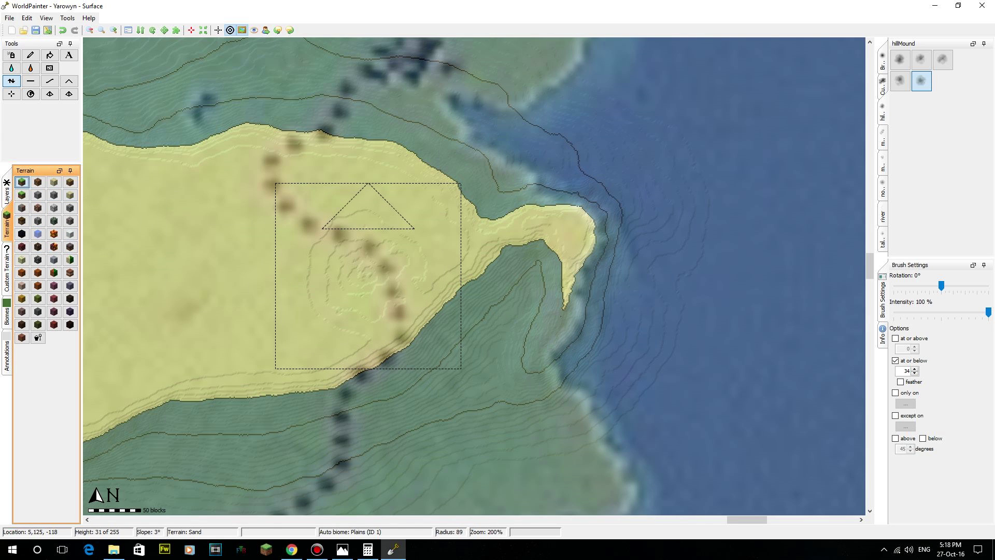
{"action": "mouse_move", "coordinate": [368, 270]}
{"action": "left_mouse_down"}
{"action": "mouse_move", "coordinate": [372, 254]}
{"action": "mouse_move", "coordinate": [355, 301]}
{"action": "left_mouse_up"}
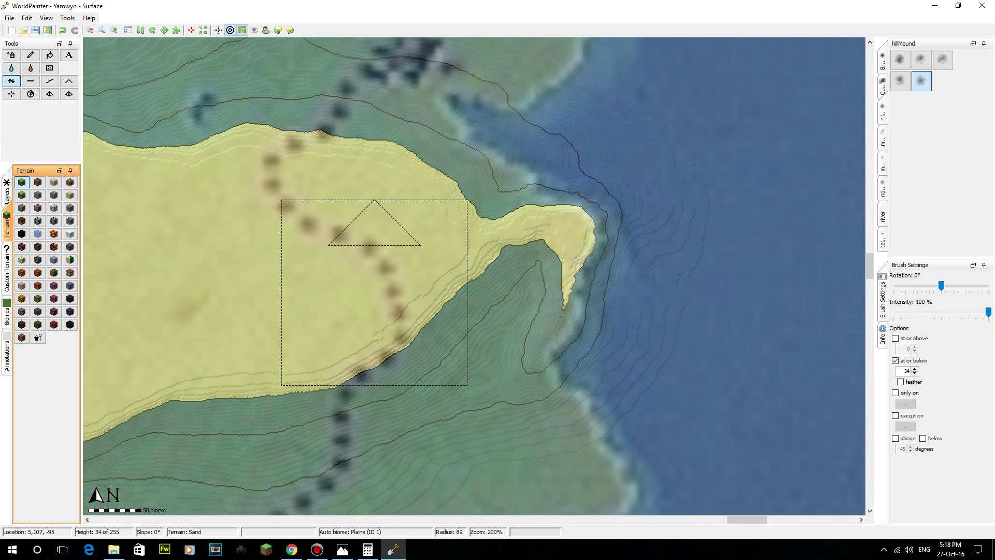
Paint Grass over the interior of the raised sand with the Pencil tool, leaving a thin sand border
{"action": "left_click", "coordinate": [30, 55]}
{"action": "mouse_move", "coordinate": [337, 248]}
{"action": "left_mouse_down"}
{"action": "mouse_move", "coordinate": [367, 211]}
{"action": "mouse_move", "coordinate": [450, 180]}
{"action": "mouse_move", "coordinate": [358, 207]}
{"action": "mouse_move", "coordinate": [366, 278]}
{"action": "mouse_move", "coordinate": [544, 255]}
{"action": "mouse_move", "coordinate": [446, 299]}
{"action": "mouse_move", "coordinate": [251, 311]}
{"action": "mouse_move", "coordinate": [169, 215]}
{"action": "mouse_move", "coordinate": [248, 133]}
{"action": "left_mouse_up"}
{"action": "middle_click_drag", "start_coordinate": [284, 266], "coordinate": [634, 222]}
{"action": "mouse_move", "coordinate": [635, 223]}
{"action": "left_mouse_down"}
{"action": "mouse_move", "coordinate": [411, 100]}
{"action": "mouse_move", "coordinate": [266, 100]}
{"action": "mouse_move", "coordinate": [211, 244]}
{"action": "mouse_move", "coordinate": [342, 359]}
{"action": "mouse_move", "coordinate": [271, 187]}
{"action": "mouse_move", "coordinate": [242, 279]}
{"action": "left_mouse_up"}
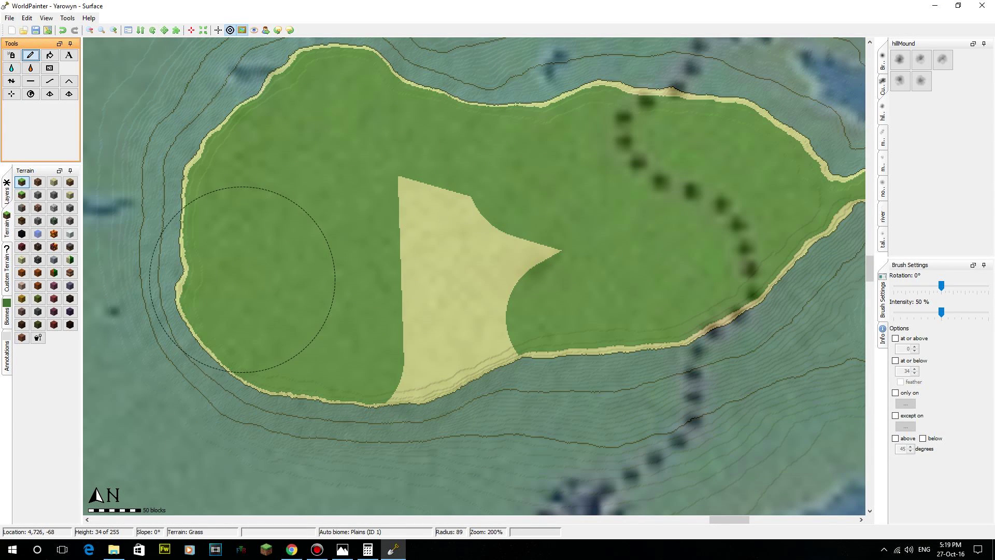
{"action": "mouse_move", "coordinate": [408, 229]}
{"action": "left_mouse_down"}
{"action": "mouse_move", "coordinate": [524, 318]}
{"action": "mouse_move", "coordinate": [510, 315]}
{"action": "left_mouse_up"}
Widen the headland's tip and its southern edge with the Height tool at brush radius 40
{"action": "middle_click_drag", "start_coordinate": [736, 261], "coordinate": [357, 311]}
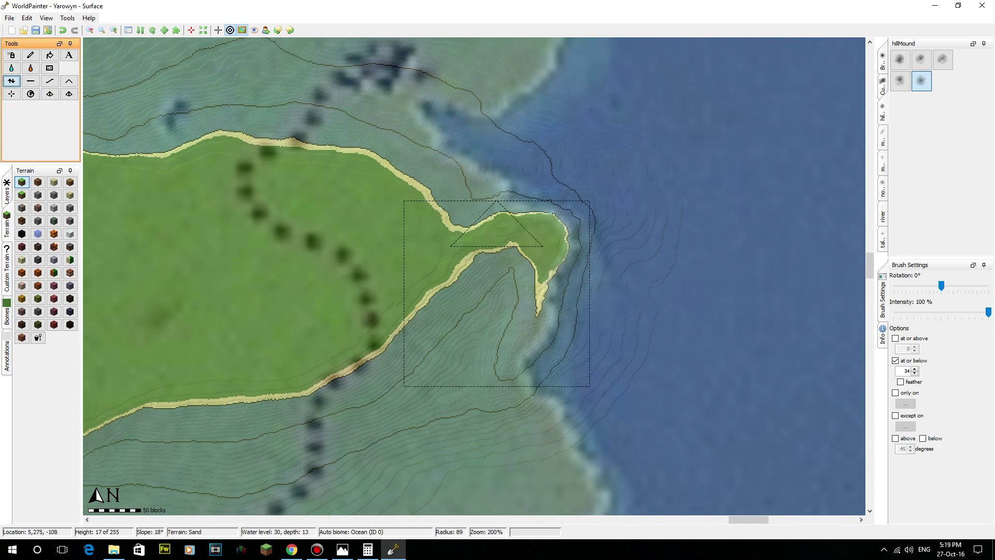
{"action": "scroll", "coordinate": [493, 274], "scroll_direction": "down", "scroll_amount": 4}
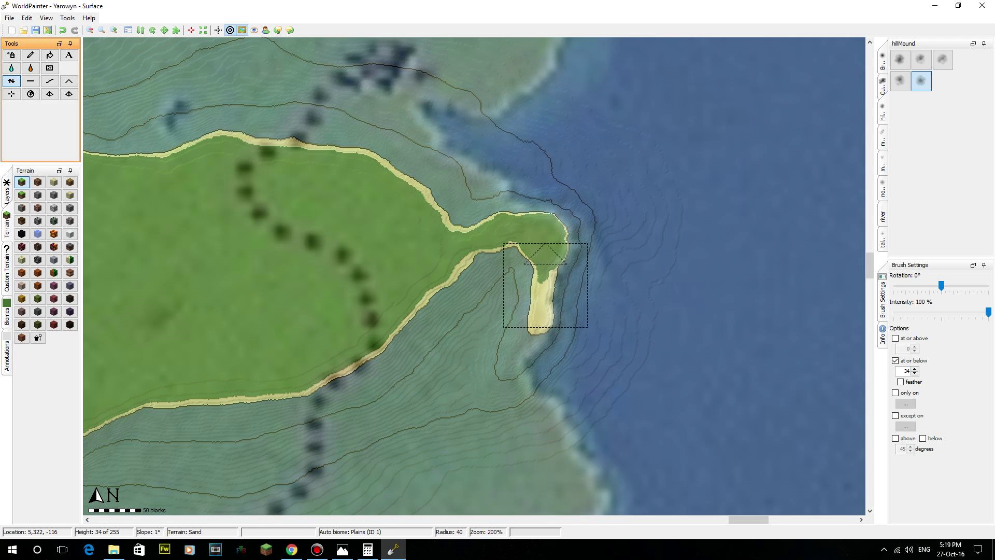
{"action": "mouse_move", "coordinate": [550, 260]}
{"action": "left_mouse_down"}
{"action": "mouse_move", "coordinate": [509, 374]}
{"action": "mouse_move", "coordinate": [517, 399]}
{"action": "mouse_move", "coordinate": [555, 416]}
{"action": "mouse_move", "coordinate": [512, 399]}
{"action": "mouse_move", "coordinate": [544, 304]}
{"action": "left_mouse_up"}
{"action": "mouse_move", "coordinate": [520, 243]}
{"action": "left_mouse_down"}
{"action": "mouse_move", "coordinate": [502, 256]}
{"action": "mouse_move", "coordinate": [495, 200]}
{"action": "mouse_move", "coordinate": [420, 160]}
{"action": "mouse_move", "coordinate": [464, 190]}
{"action": "mouse_move", "coordinate": [469, 315]}
{"action": "mouse_move", "coordinate": [451, 255]}
{"action": "left_mouse_up"}
Raise the land south of the headland out to the overlay's coastline with an enlarged Height brush
{"action": "scroll", "coordinate": [445, 280], "scroll_direction": "up", "scroll_amount": 5}
{"action": "mouse_move", "coordinate": [407, 309]}
{"action": "left_mouse_down"}
{"action": "mouse_move", "coordinate": [458, 298]}
{"action": "mouse_move", "coordinate": [451, 326]}
{"action": "mouse_move", "coordinate": [484, 333]}
{"action": "mouse_move", "coordinate": [525, 311]}
{"action": "mouse_move", "coordinate": [662, 354]}
{"action": "mouse_move", "coordinate": [586, 315]}
{"action": "mouse_move", "coordinate": [555, 332]}
{"action": "mouse_move", "coordinate": [441, 327]}
{"action": "mouse_move", "coordinate": [386, 436]}
{"action": "mouse_move", "coordinate": [342, 417]}
{"action": "mouse_move", "coordinate": [375, 440]}
{"action": "mouse_move", "coordinate": [429, 439]}
{"action": "mouse_move", "coordinate": [448, 408]}
{"action": "left_mouse_up"}
{"action": "middle_click_drag", "start_coordinate": [448, 409], "coordinate": [536, 214]}
{"action": "mouse_move", "coordinate": [536, 214]}
{"action": "left_mouse_down"}
{"action": "mouse_move", "coordinate": [391, 252]}
{"action": "mouse_move", "coordinate": [391, 296]}
{"action": "mouse_move", "coordinate": [436, 311]}
{"action": "mouse_move", "coordinate": [453, 350]}
{"action": "mouse_move", "coordinate": [493, 350]}
{"action": "mouse_move", "coordinate": [513, 385]}
{"action": "mouse_move", "coordinate": [622, 365]}
{"action": "mouse_move", "coordinate": [751, 309]}
{"action": "mouse_move", "coordinate": [743, 270]}
{"action": "mouse_move", "coordinate": [608, 304]}
{"action": "mouse_move", "coordinate": [504, 254]}
{"action": "mouse_move", "coordinate": [477, 225]}
{"action": "mouse_move", "coordinate": [468, 254]}
{"action": "mouse_move", "coordinate": [280, 297]}
{"action": "mouse_move", "coordinate": [326, 347]}
{"action": "mouse_move", "coordinate": [529, 194]}
{"action": "left_mouse_up"}
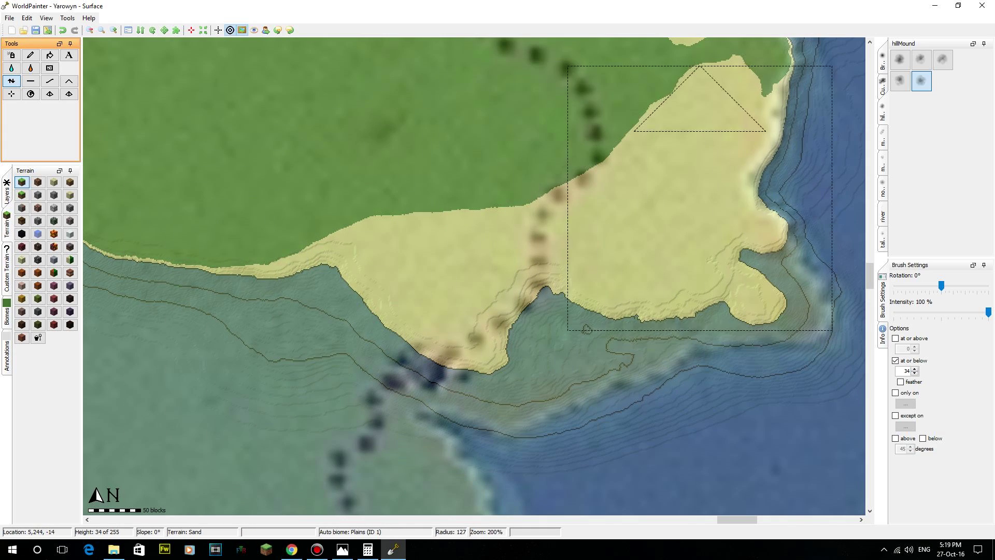
Raise the land north of the grass area, around the rock cluster at the dotted trail's northern end
{"action": "middle_click_drag", "start_coordinate": [717, 164], "coordinate": [603, 248]}
{"action": "middle_click_drag", "start_coordinate": [574, 163], "coordinate": [624, 320]}
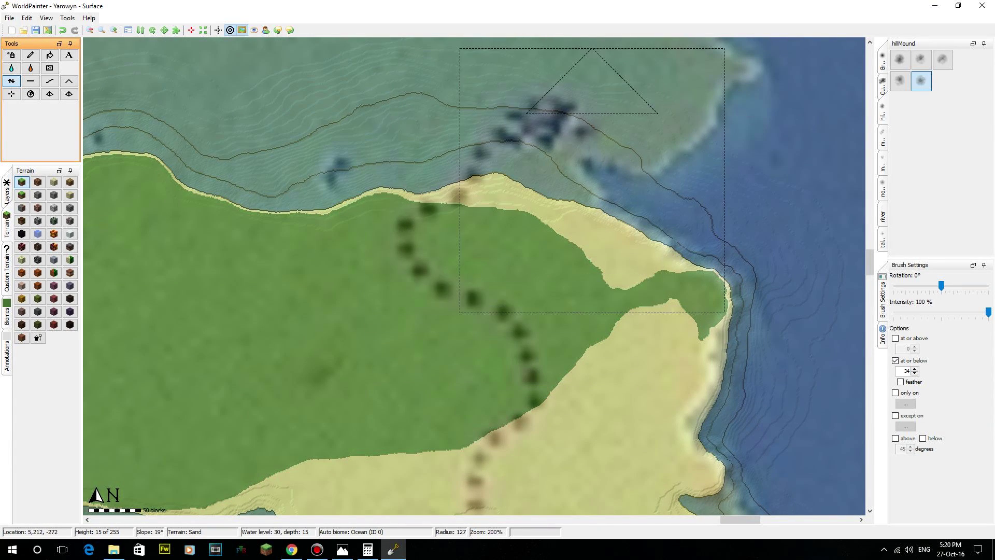
{"action": "middle_click_drag", "start_coordinate": [592, 167], "coordinate": [446, 318]}
{"action": "mouse_move", "coordinate": [399, 160]}
{"action": "left_mouse_down"}
{"action": "mouse_move", "coordinate": [488, 172]}
{"action": "mouse_move", "coordinate": [547, 201]}
{"action": "mouse_move", "coordinate": [555, 244]}
{"action": "mouse_move", "coordinate": [498, 231]}
{"action": "mouse_move", "coordinate": [442, 169]}
{"action": "mouse_move", "coordinate": [522, 278]}
{"action": "mouse_move", "coordinate": [399, 187]}
{"action": "mouse_move", "coordinate": [535, 254]}
{"action": "mouse_move", "coordinate": [625, 251]}
{"action": "mouse_move", "coordinate": [605, 263]}
{"action": "mouse_move", "coordinate": [519, 222]}
{"action": "mouse_move", "coordinate": [388, 178]}
{"action": "mouse_move", "coordinate": [350, 177]}
{"action": "mouse_move", "coordinate": [331, 295]}
{"action": "mouse_move", "coordinate": [380, 233]}
{"action": "mouse_move", "coordinate": [345, 267]}
{"action": "mouse_move", "coordinate": [395, 231]}
{"action": "mouse_move", "coordinate": [377, 242]}
{"action": "mouse_move", "coordinate": [429, 366]}
{"action": "left_mouse_up"}
Shape the northern cape along the overlay's coastline and fill its inlet with a small Height brush
{"action": "scroll", "coordinate": [351, 349], "scroll_direction": "down", "scroll_amount": 7}
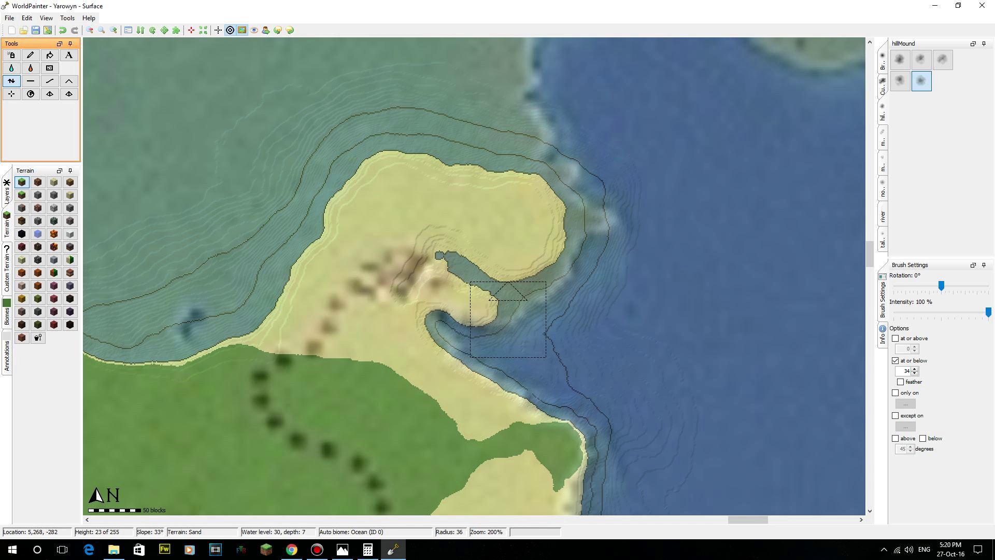
{"action": "left_click_drag", "start_coordinate": [549, 282], "coordinate": [579, 224]}
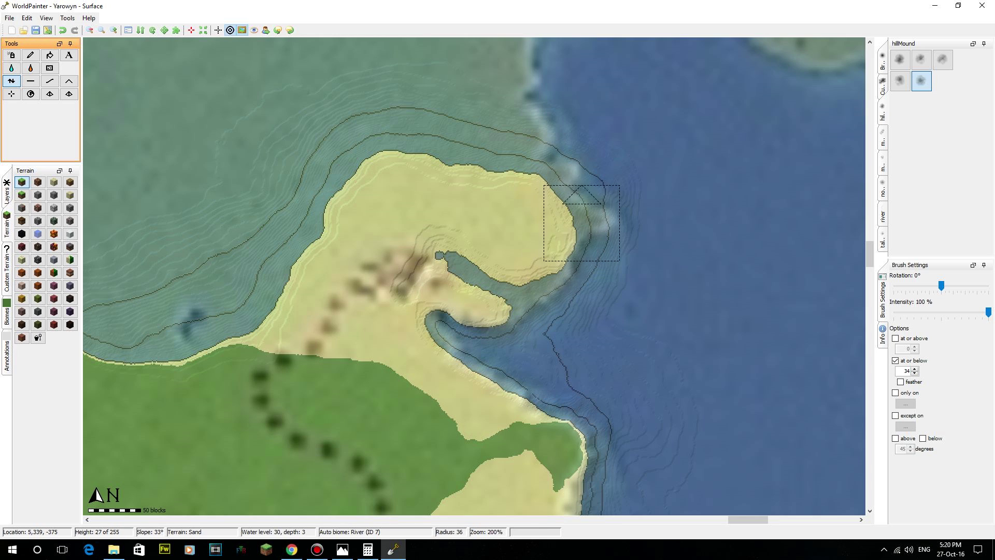
{"action": "left_click_drag", "start_coordinate": [583, 222], "coordinate": [559, 251]}
{"action": "mouse_move", "coordinate": [522, 290]}
{"action": "left_mouse_down"}
{"action": "mouse_move", "coordinate": [517, 297]}
{"action": "mouse_move", "coordinate": [462, 264]}
{"action": "mouse_move", "coordinate": [441, 250]}
{"action": "mouse_move", "coordinate": [448, 242]}
{"action": "mouse_move", "coordinate": [413, 258]}
{"action": "mouse_move", "coordinate": [506, 257]}
{"action": "mouse_move", "coordinate": [473, 269]}
{"action": "left_mouse_up"}
{"action": "scroll", "coordinate": [448, 243], "scroll_direction": "up", "scroll_amount": 5}
{"action": "scroll", "coordinate": [472, 270], "scroll_direction": "up", "scroll_amount": 5}
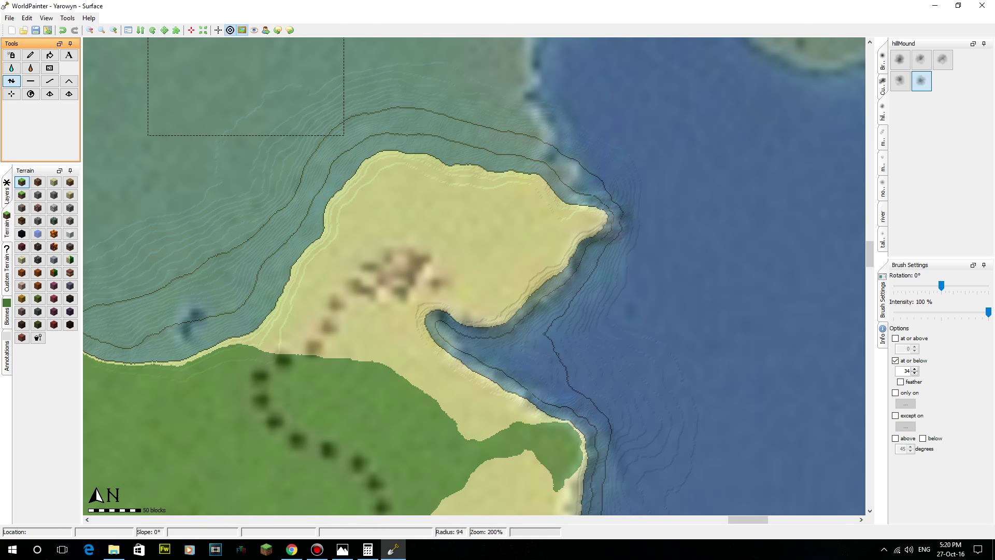
Zoom out to 50% and raise a land strip from the rocks southwest of the Dino label to the grass area
{"action": "left_click", "coordinate": [90, 30]}
{"action": "left_click", "coordinate": [90, 30]}
{"action": "middle_click_drag", "start_coordinate": [471, 342], "coordinate": [643, 333]}
{"action": "scroll", "coordinate": [320, 240], "scroll_direction": "down", "scroll_amount": 7}
{"action": "scroll", "coordinate": [320, 241], "scroll_direction": "down", "scroll_amount": 5}
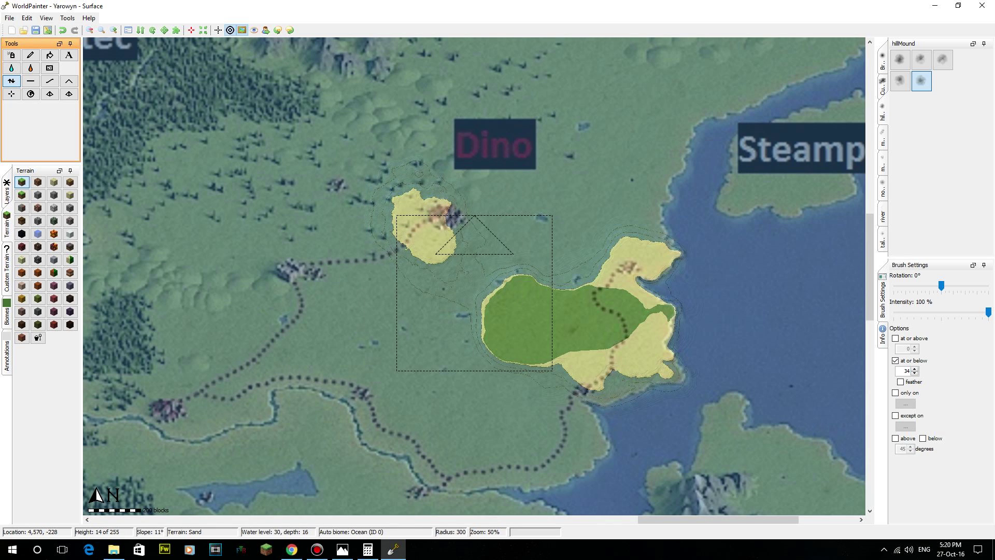
{"action": "left_click_drag", "start_coordinate": [461, 271], "coordinate": [476, 287]}
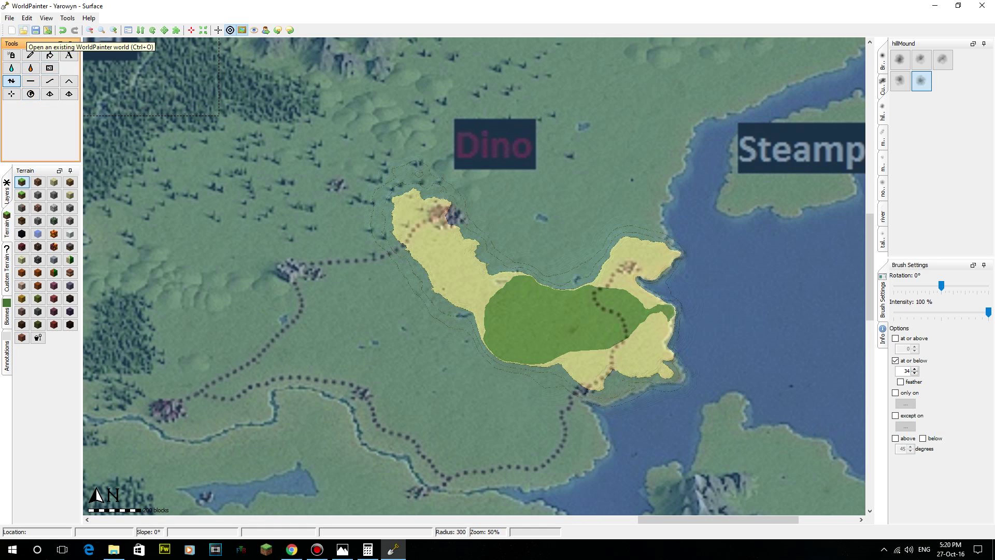
Reset the terrain type to default across the whole world with a global operation
{"action": "left_click", "coordinate": [27, 17]}
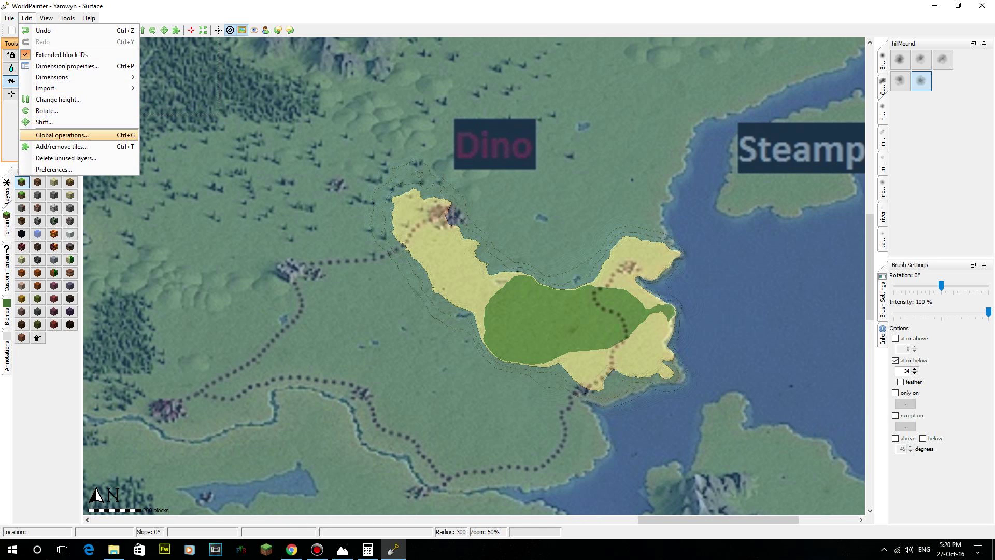
{"action": "left_click", "coordinate": [61, 135]}
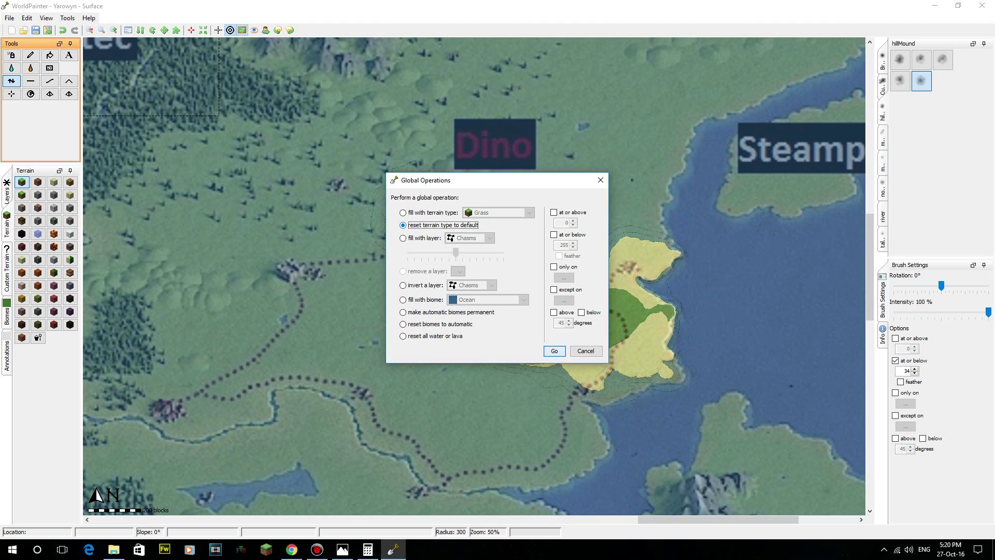
{"action": "key", "text": "Return"}
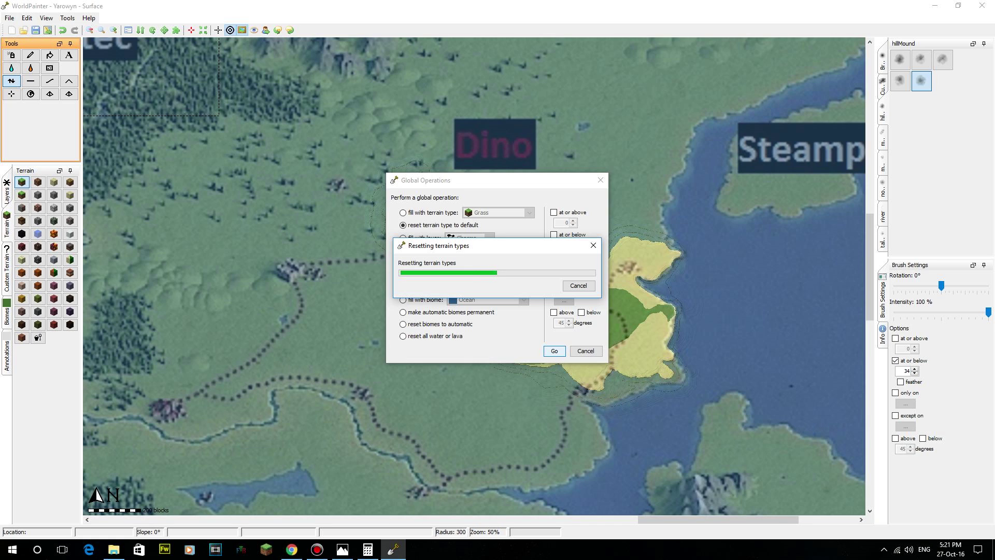
{"action": "left_click_drag", "start_coordinate": [501, 245], "coordinate": [273, 212]}
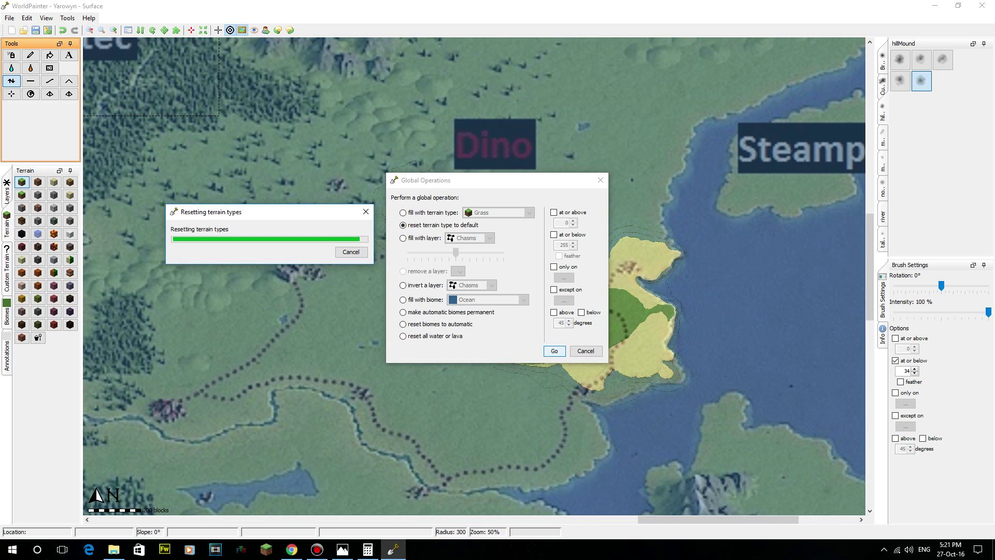
Inspect the overlay's eastern coastline around the Steampunk and Mongol labels with the view distance circle shown
{"action": "middle_click_drag", "start_coordinate": [625, 337], "coordinate": [549, 281]}
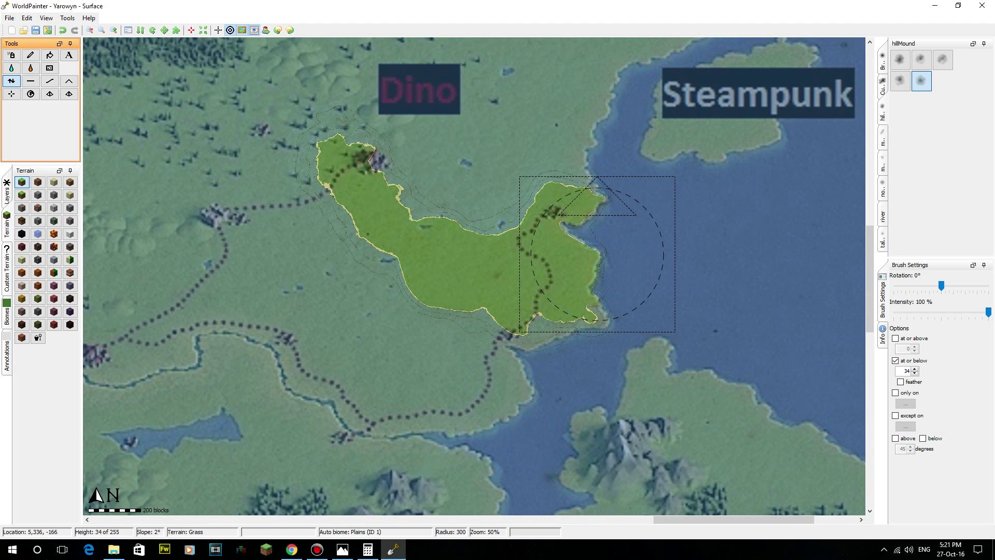
{"action": "middle_click_drag", "start_coordinate": [691, 198], "coordinate": [535, 296]}
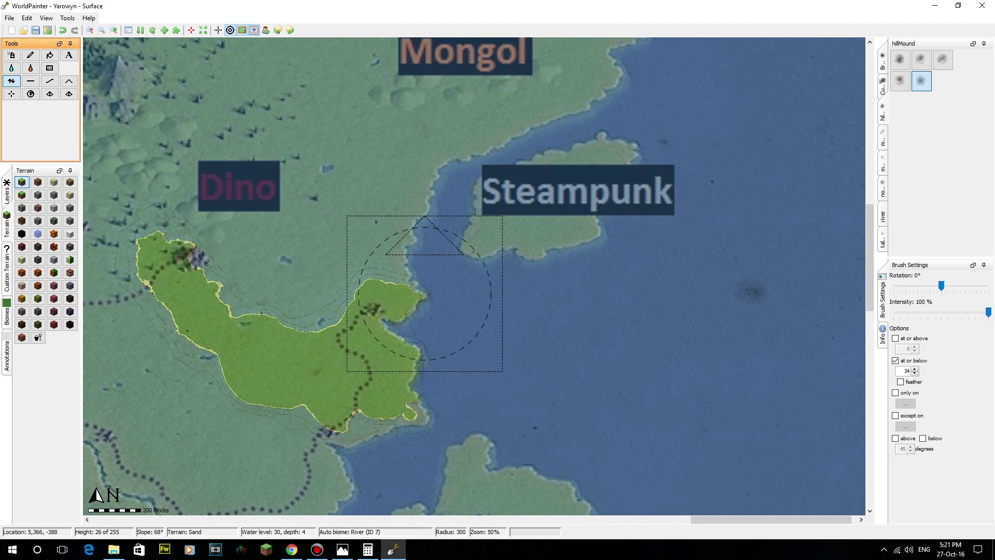
{"action": "middle_click_drag", "start_coordinate": [565, 151], "coordinate": [508, 296]}
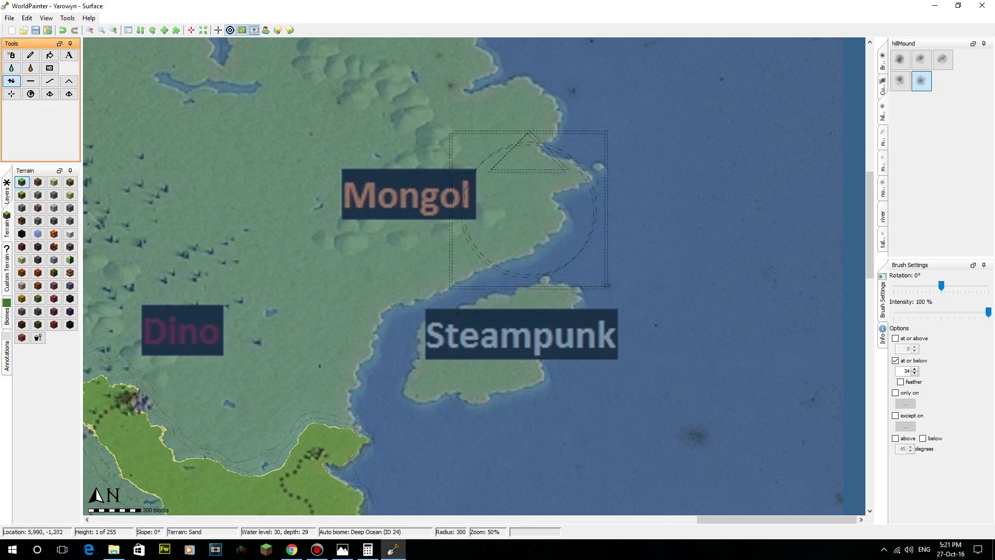
Examine the overlay around the Mongol, Celtic and Aztec labels and back down to the grass area near Dino
{"action": "middle_click_drag", "start_coordinate": [533, 192], "coordinate": [528, 350]}
{"action": "middle_click_drag", "start_coordinate": [357, 193], "coordinate": [497, 340]}
{"action": "middle_click_drag", "start_coordinate": [354, 305], "coordinate": [735, 180]}
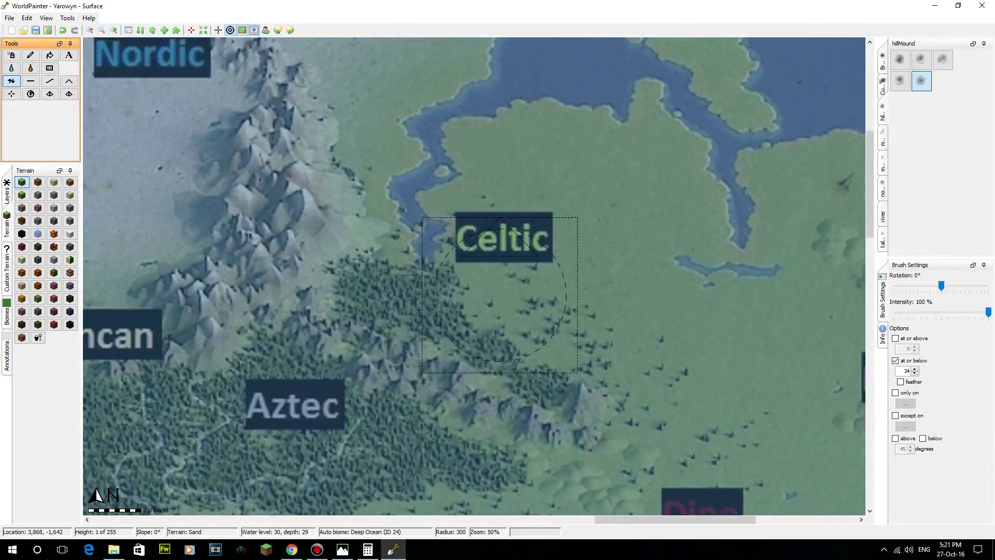
{"action": "middle_click_drag", "start_coordinate": [500, 295], "coordinate": [521, 116]}
{"action": "middle_click_drag", "start_coordinate": [646, 406], "coordinate": [394, 109]}
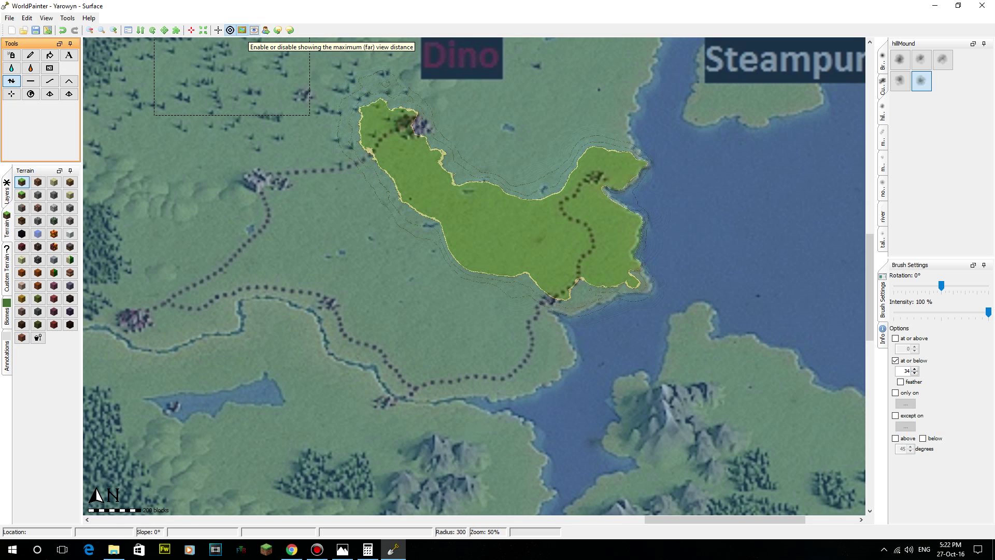
Set the world's spawn point on the eastern shore of the raised grass landmass, just south of the northern cape
{"action": "middle_click_drag", "start_coordinate": [569, 242], "coordinate": [505, 377]}
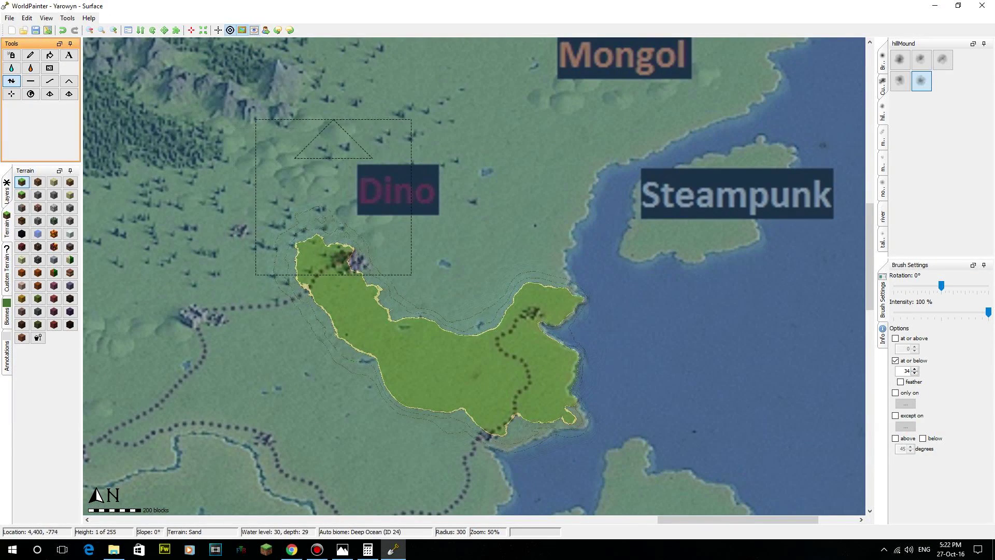
{"action": "middle_click_drag", "start_coordinate": [394, 195], "coordinate": [332, 92]}
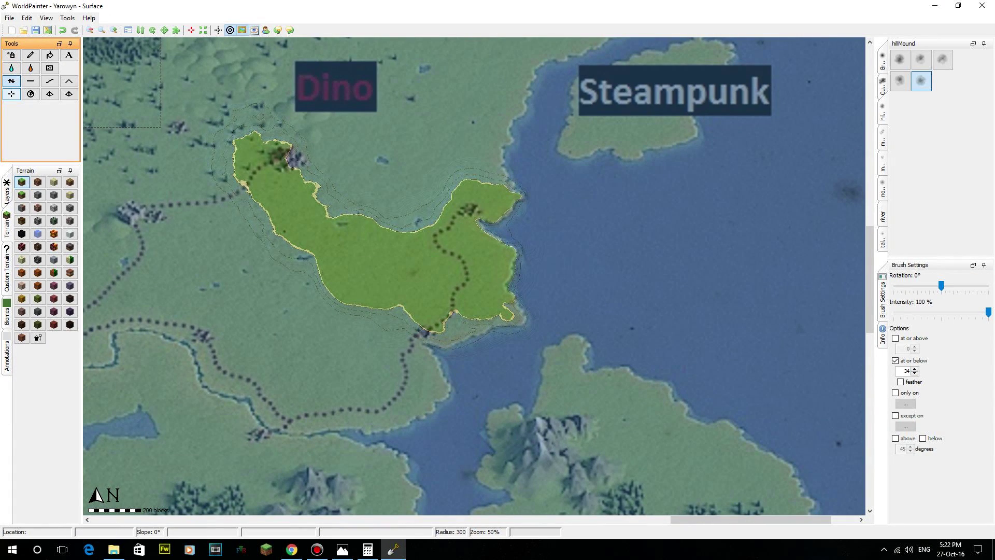
{"action": "left_click", "coordinate": [11, 94]}
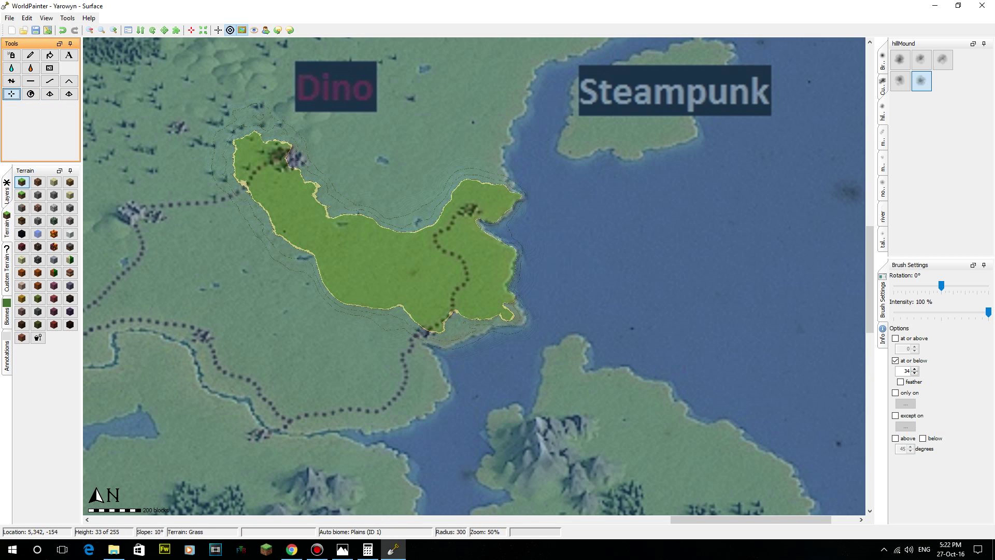
{"action": "middle_click_drag", "start_coordinate": [393, 249], "coordinate": [400, 299]}
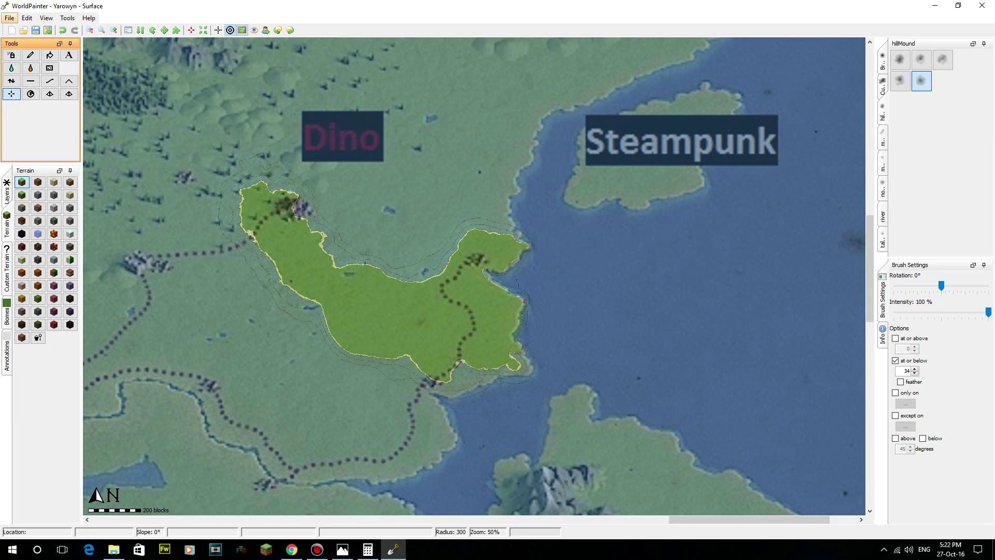
Begin exporting a new Minecraft map named YarowynDev, in Creative mode with cheats allowed and without the chest of goodies
{"action": "left_click", "coordinate": [9, 18]}
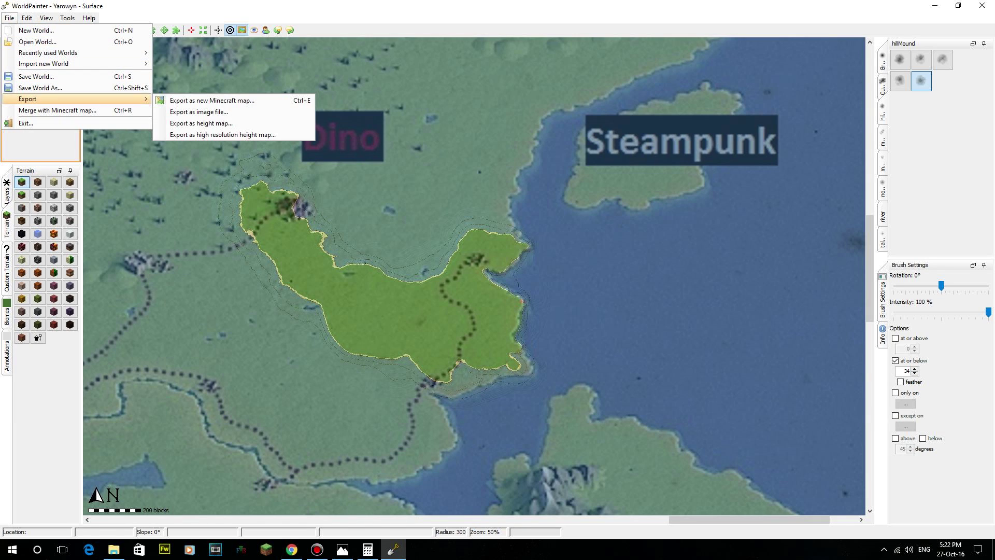
{"action": "mouse_move", "coordinate": [32, 98]}
{"action": "left_click", "coordinate": [212, 100]}
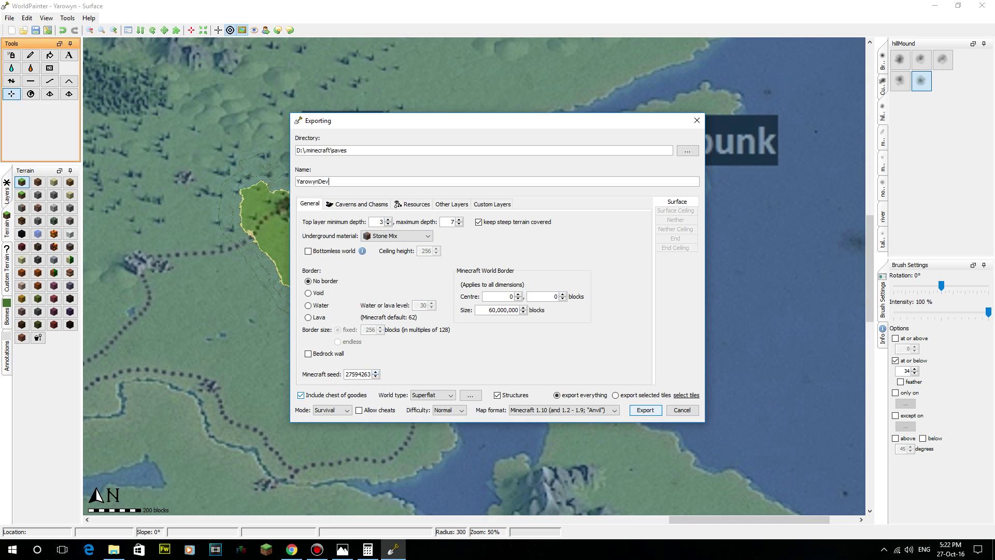
{"action": "left_click", "coordinate": [332, 410]}
{"action": "left_click", "coordinate": [330, 429]}
Set the export's world type to Large Biomes and its difficulty to Peaceful
{"action": "left_click", "coordinate": [434, 395]}
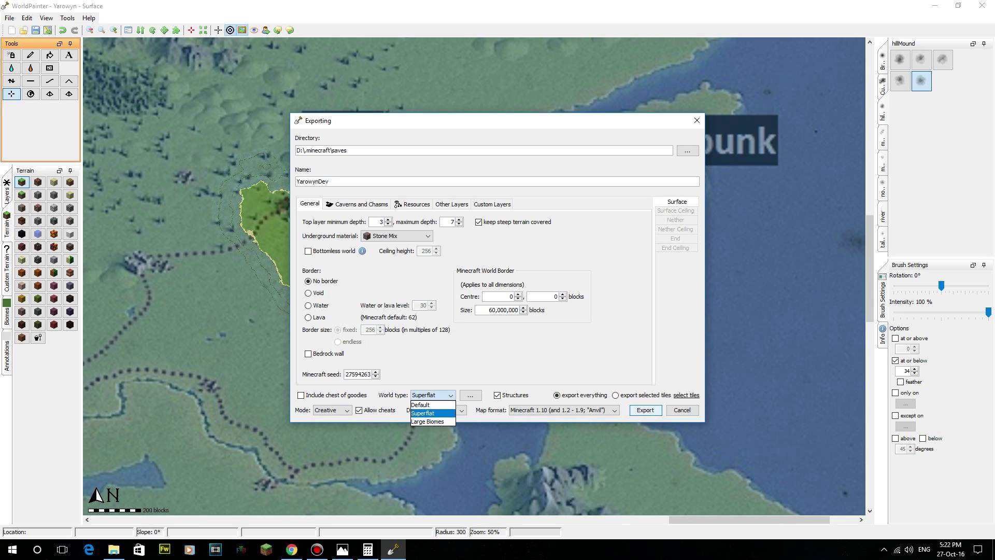
{"action": "key", "text": "Down"}
{"action": "key", "text": "Return"}
{"action": "key", "text": "Tab"}
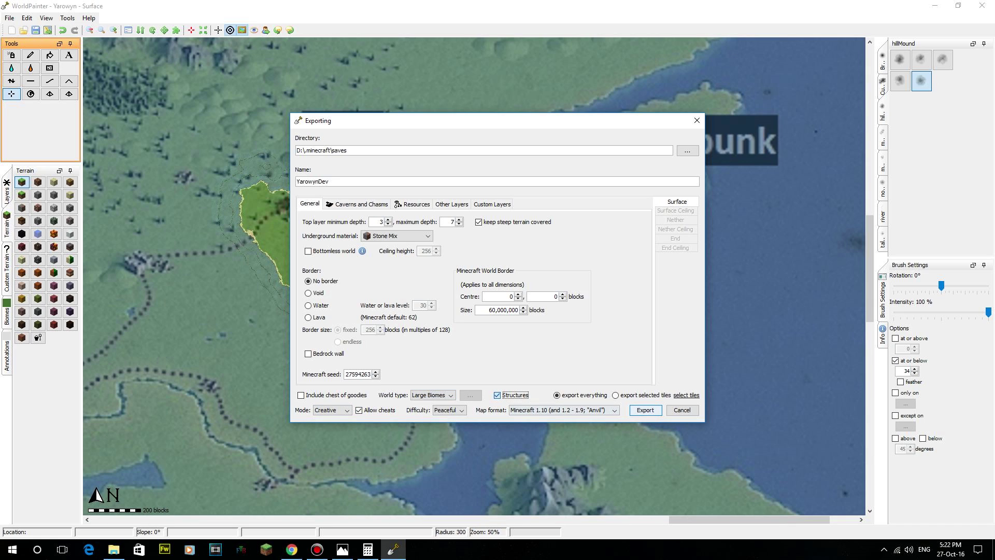
{"action": "left_click", "coordinate": [450, 410]}
{"action": "left_click", "coordinate": [449, 419]}
Limit the export to a rectangle of tiles enclosing the whole grass landmass and export the world
{"action": "left_click", "coordinate": [616, 395]}
{"action": "scroll", "coordinate": [497, 270], "scroll_direction": "down", "scroll_amount": 2}
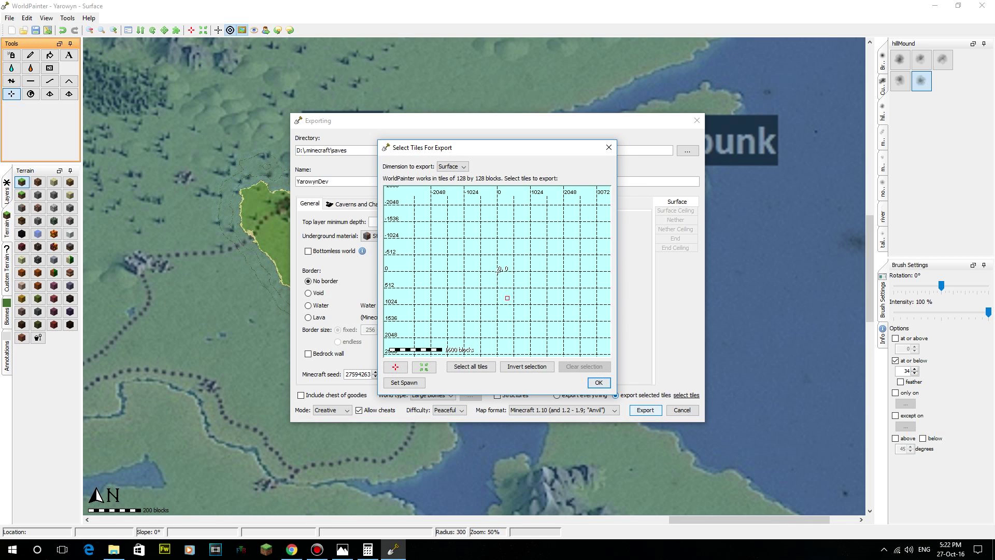
{"action": "middle_click_drag", "start_coordinate": [573, 294], "coordinate": [444, 279]}
{"action": "mouse_move", "coordinate": [547, 212]}
{"action": "middle_mouse_down"}
{"action": "mouse_move", "coordinate": [472, 232]}
{"action": "mouse_move", "coordinate": [532, 210]}
{"action": "middle_mouse_up"}
{"action": "scroll", "coordinate": [497, 270], "scroll_direction": "up", "scroll_amount": 1}
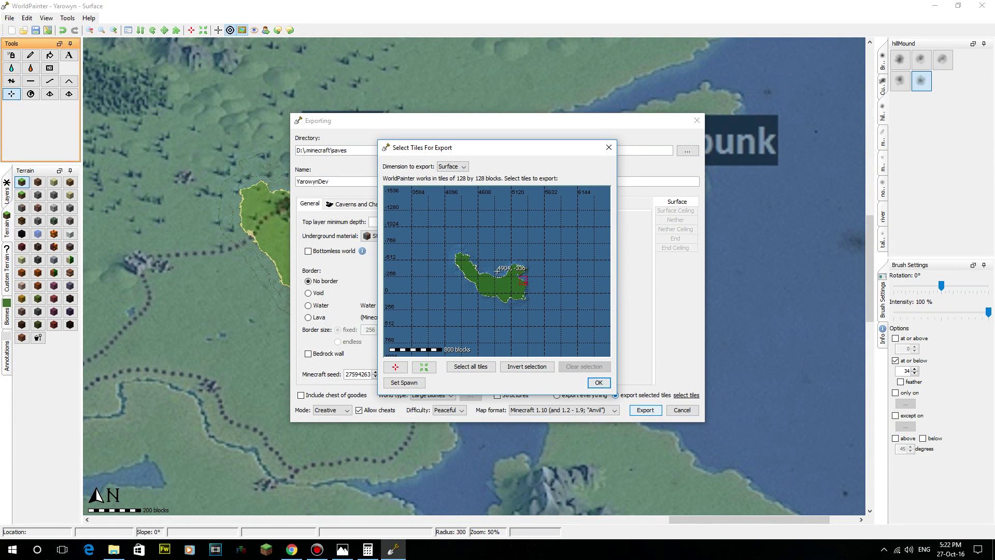
{"action": "scroll", "coordinate": [497, 270], "scroll_direction": "up", "scroll_amount": 1}
{"action": "scroll", "coordinate": [497, 270], "scroll_direction": "down", "scroll_amount": 1}
{"action": "left_click_drag", "start_coordinate": [438, 244], "coordinate": [543, 309]}
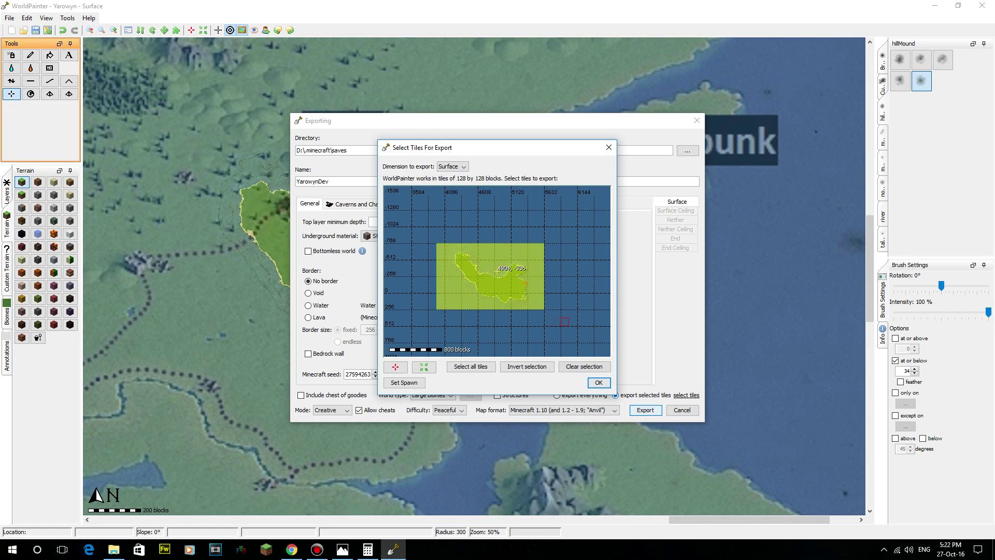
{"action": "left_click", "coordinate": [598, 382]}
{"action": "left_click", "coordinate": [645, 410]}
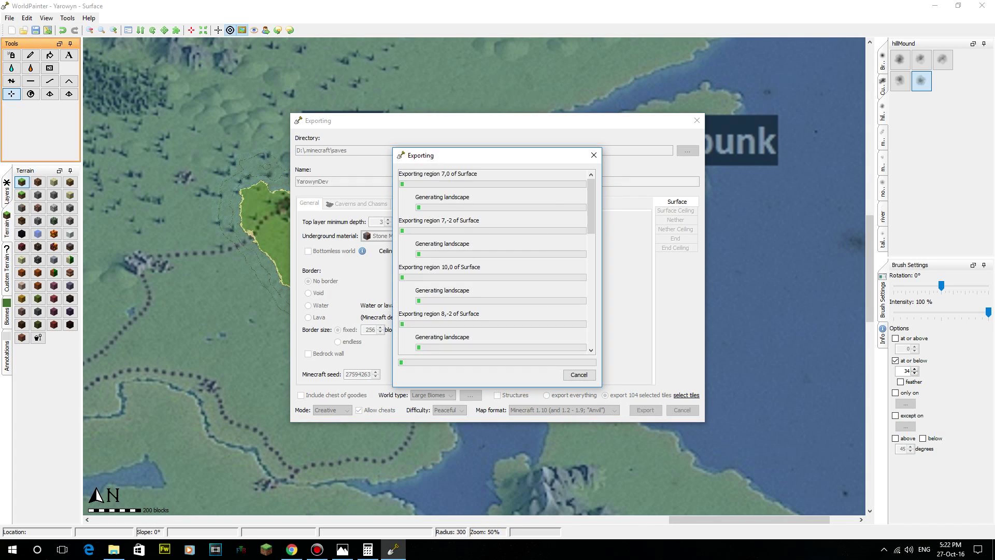
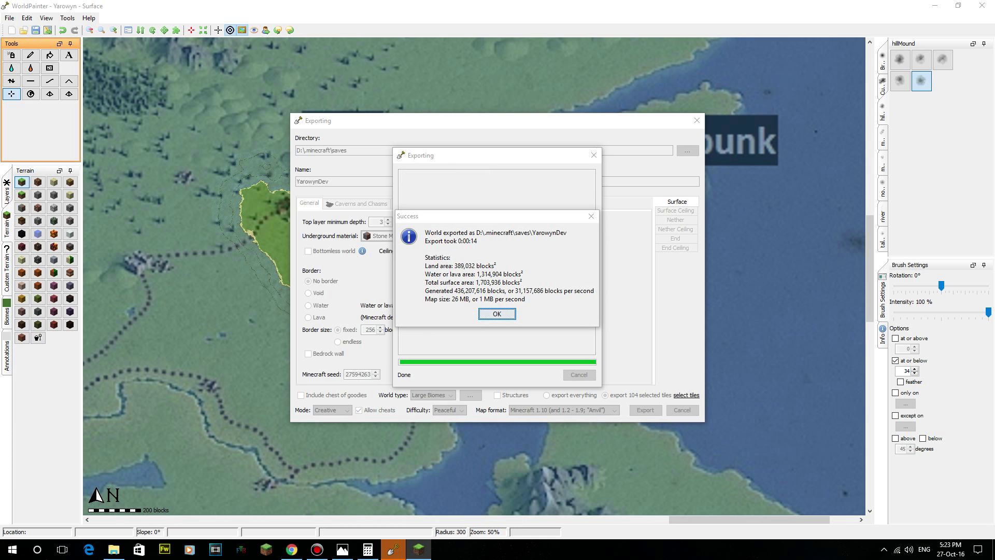
{"action": "key", "text": "Return"}
{"action": "left_click_drag", "start_coordinate": [319, 220], "coordinate": [334, 219]}
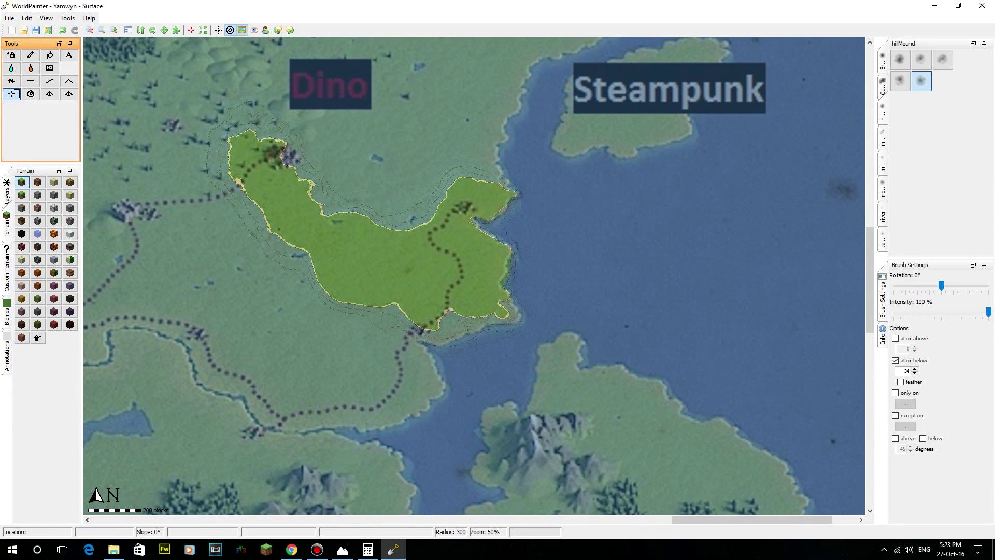
{"action": "left_click", "coordinate": [12, 81]}
{"action": "scroll", "coordinate": [461, 267], "scroll_direction": "up", "scroll_amount": 5}
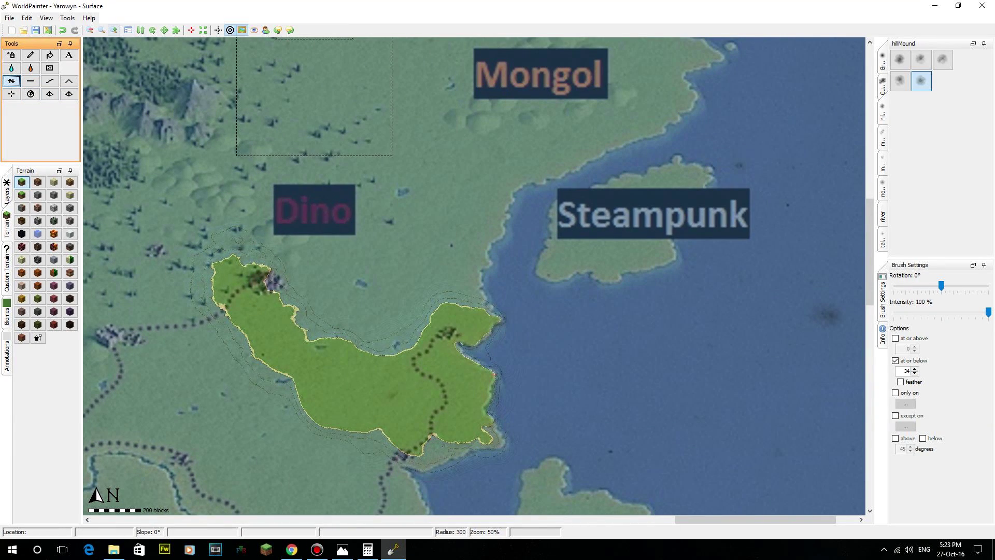
{"action": "scroll", "coordinate": [494, 374], "scroll_direction": "down", "scroll_amount": 3}
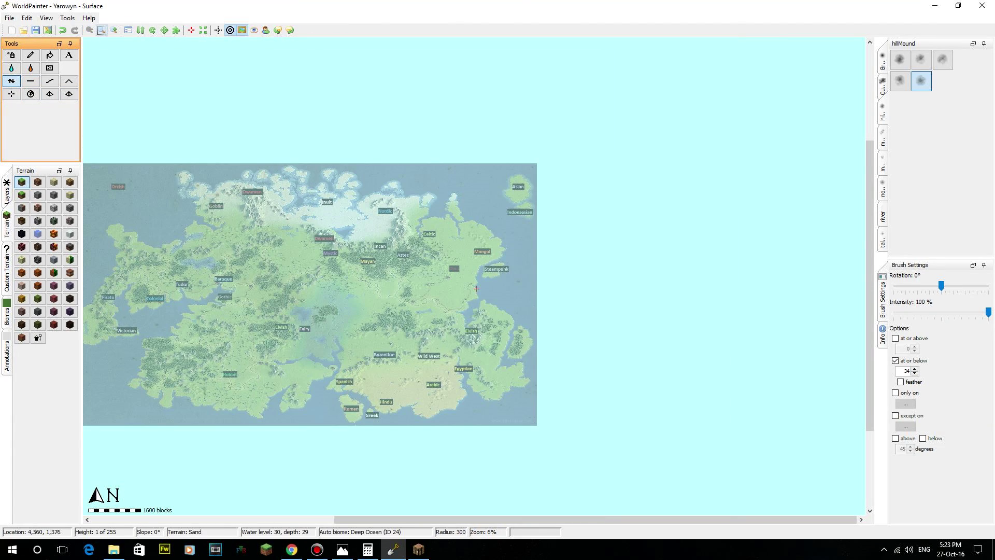
{"action": "middle_click_drag", "start_coordinate": [476, 289], "coordinate": [567, 226]}
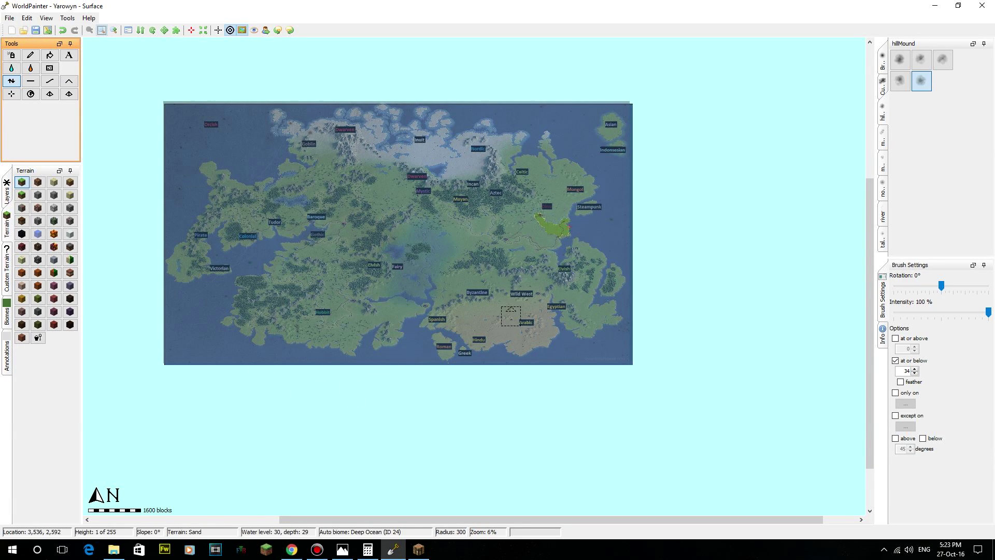
{"action": "mouse_move", "coordinate": [418, 549]}
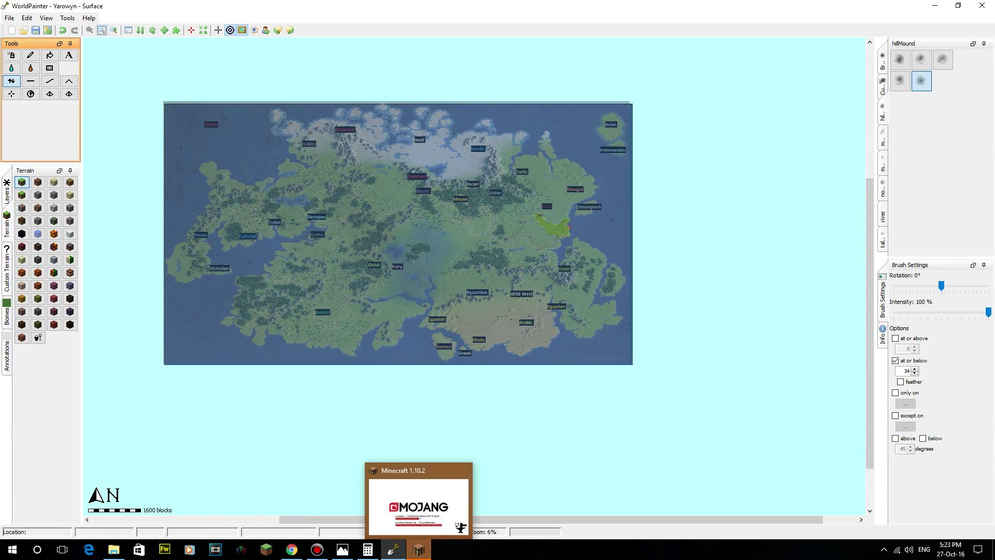
{"action": "middle_click_drag", "start_coordinate": [511, 270], "coordinate": [422, 506]}
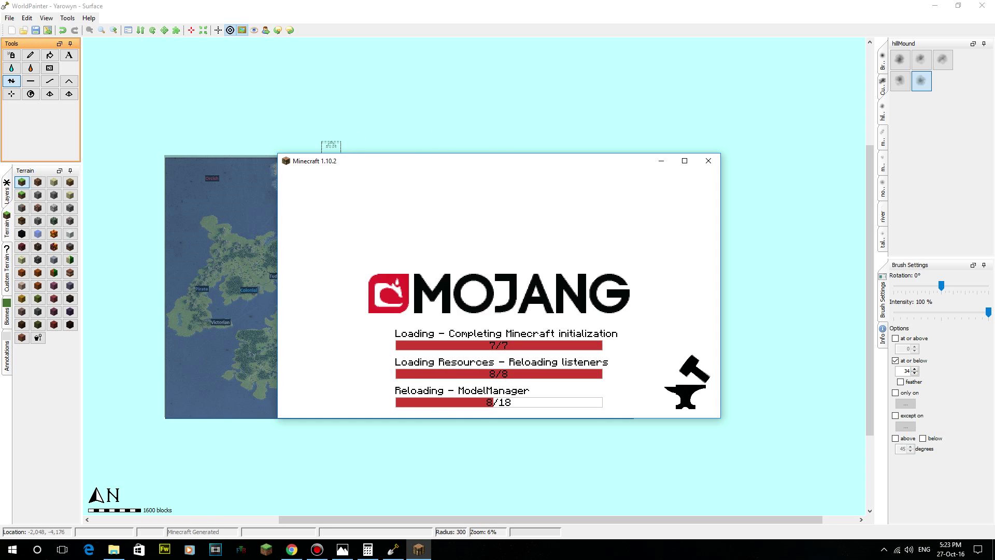
Switch to Minecraft 1.10.2, maximize its window and bring up the list of singleplayer worlds
{"action": "left_click_drag", "start_coordinate": [333, 161], "coordinate": [264, 145]}
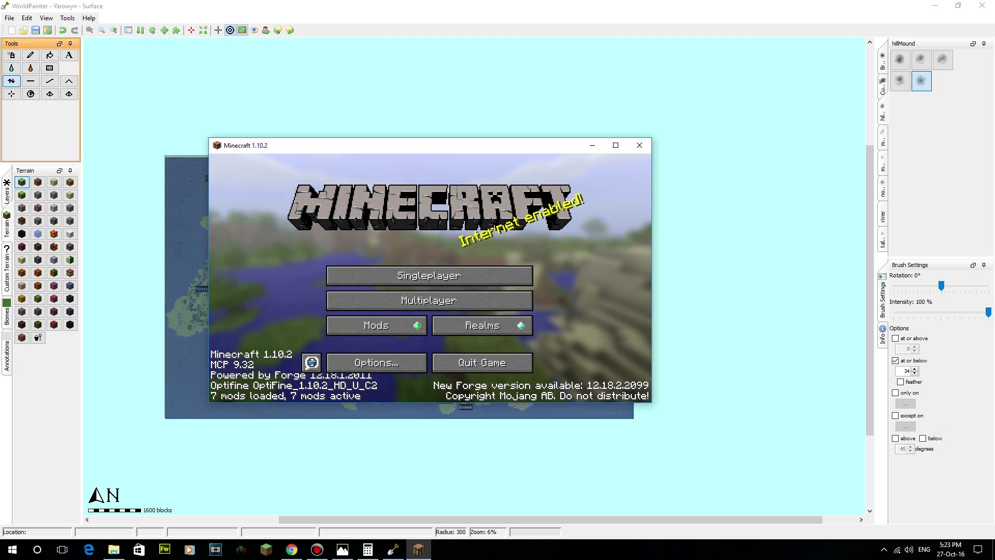
{"action": "left_click", "coordinate": [616, 145]}
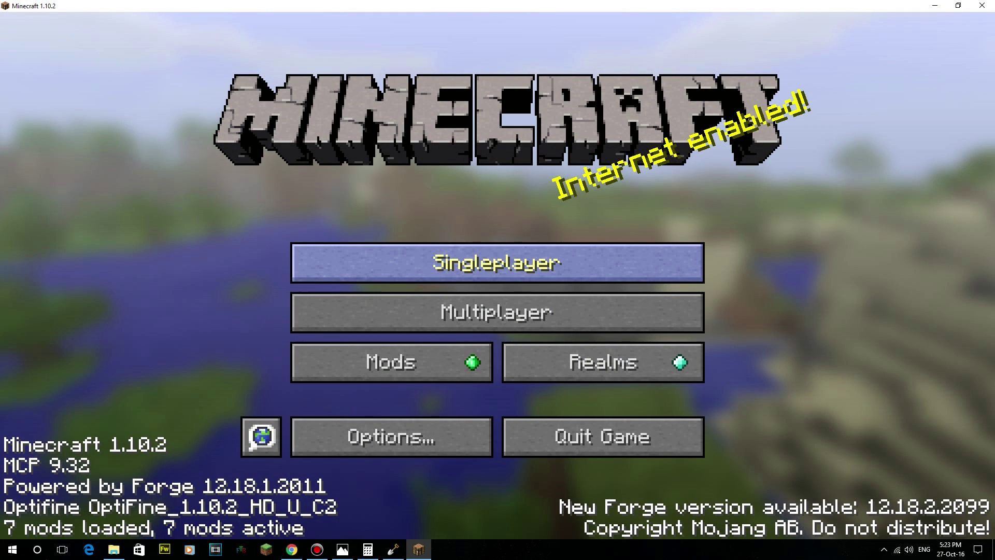
{"action": "left_click", "coordinate": [497, 263]}
{"action": "left_click", "coordinate": [415, 120]}
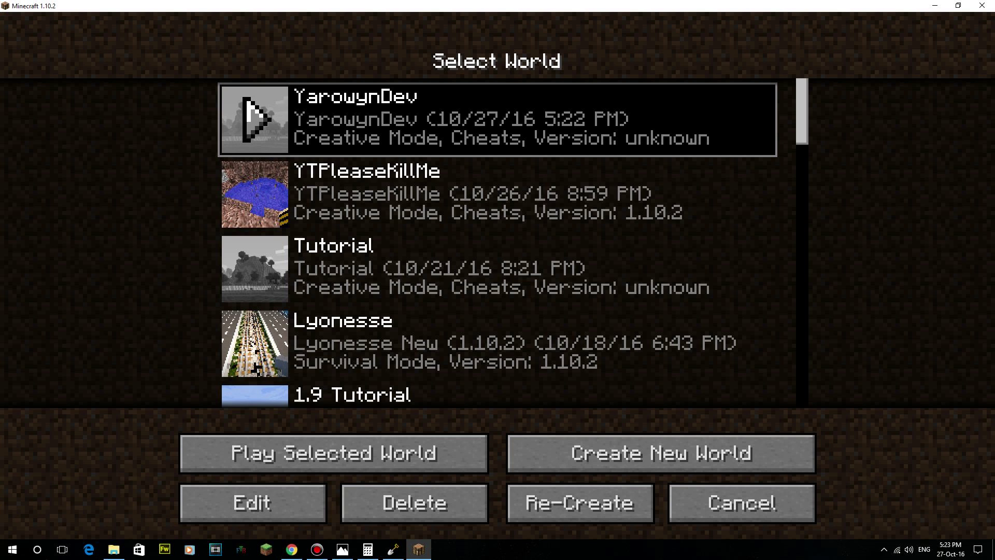
Delete the YTPleaseKillMe world from the singleplayer list
{"action": "left_click", "coordinate": [363, 194]}
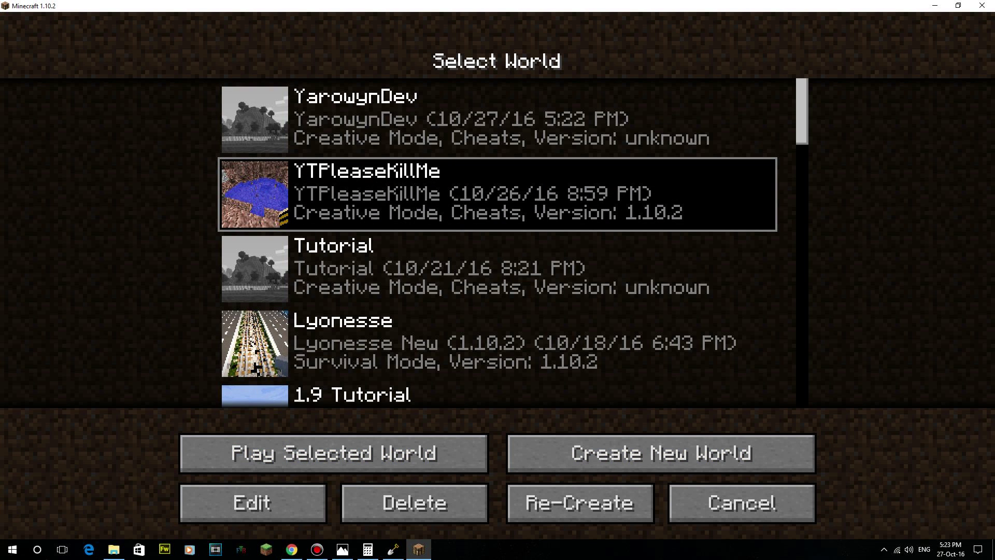
{"action": "left_click", "coordinate": [414, 503]}
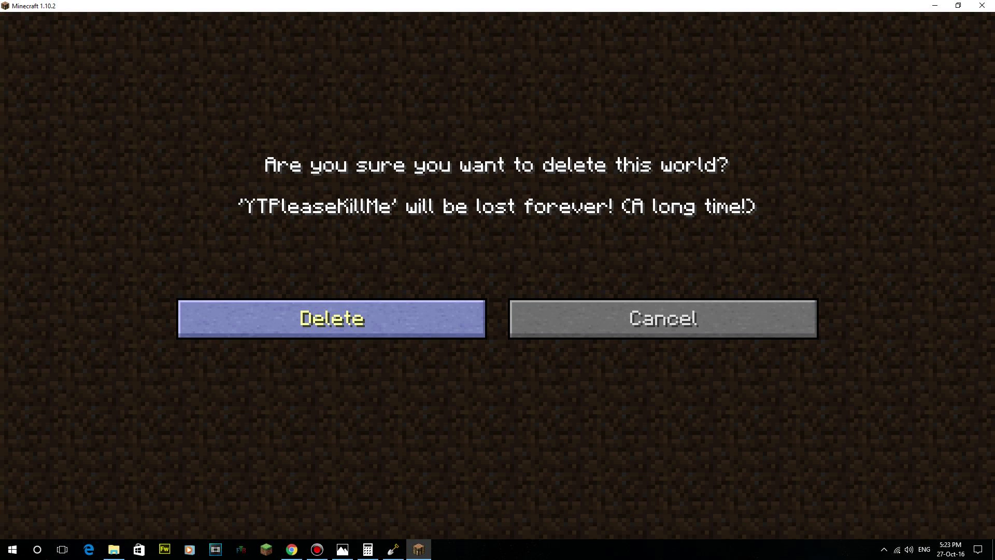
{"action": "left_click", "coordinate": [259, 319]}
Load the YarowynDev world and inspect the exported coastline, including the slope below the water
{"action": "left_click", "coordinate": [363, 119]}
{"action": "left_click", "coordinate": [334, 452]}
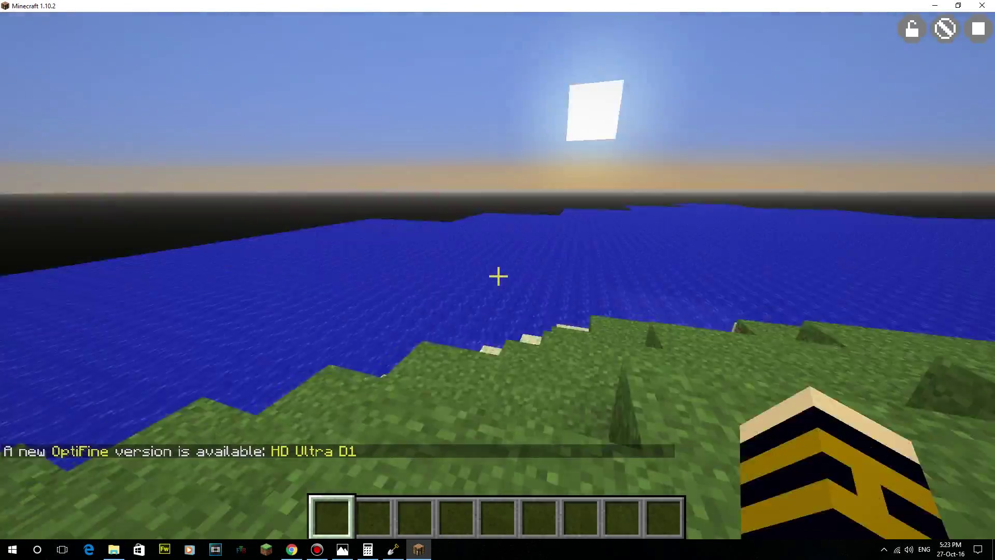
{"action": "key", "text": "w"}
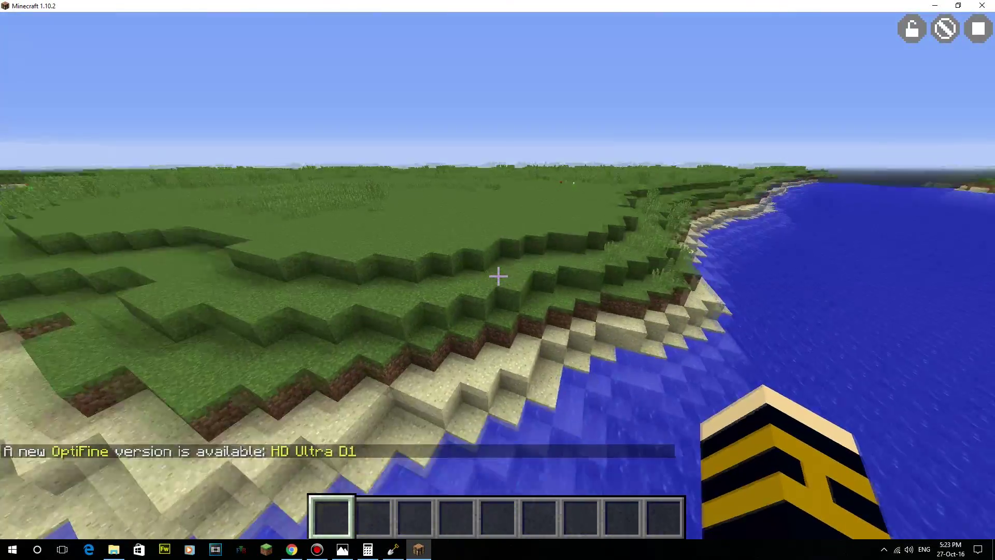
{"action": "key", "text": "w"}
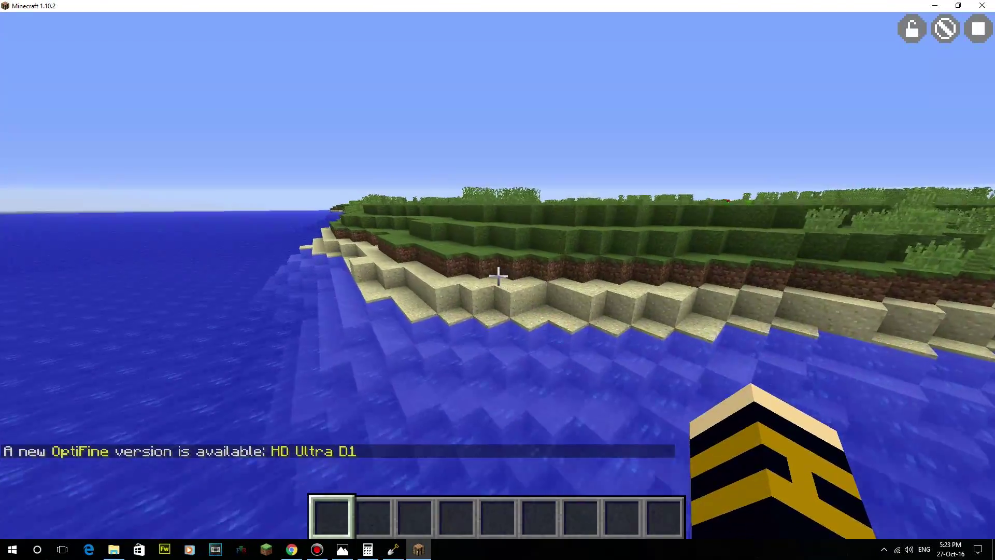
{"action": "left_click", "coordinate": [498, 276]}
{"action": "key", "text": "w"}
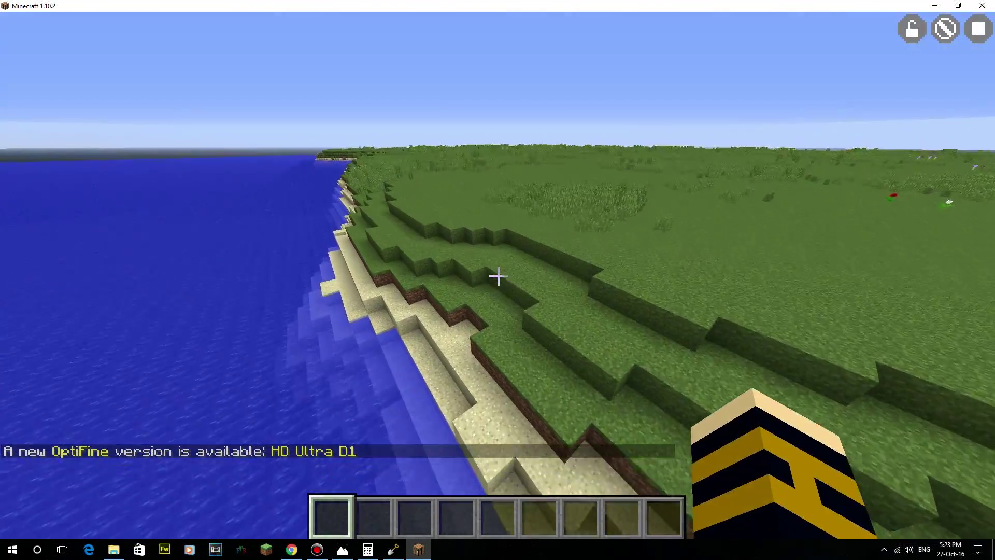
{"action": "key", "text": "w"}
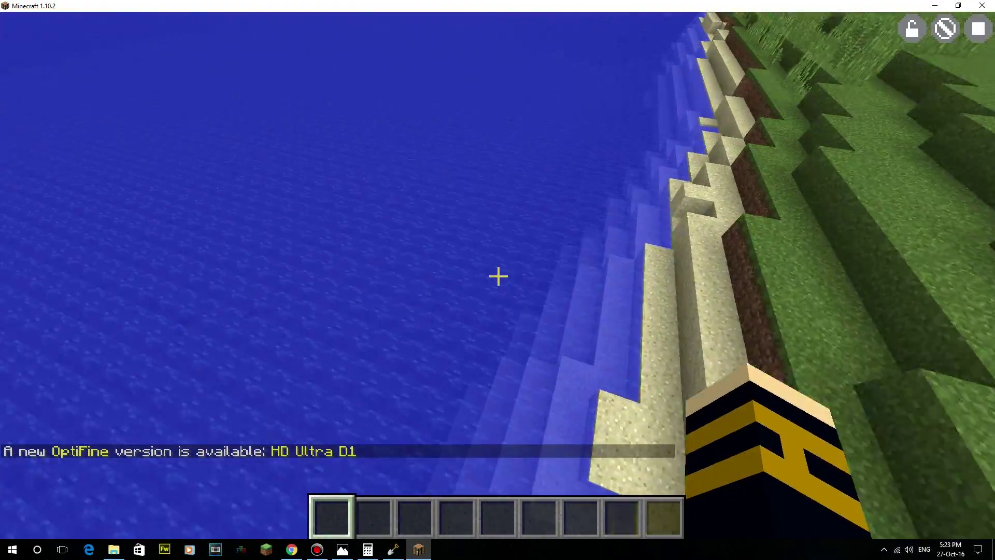
{"action": "key", "text": "w"}
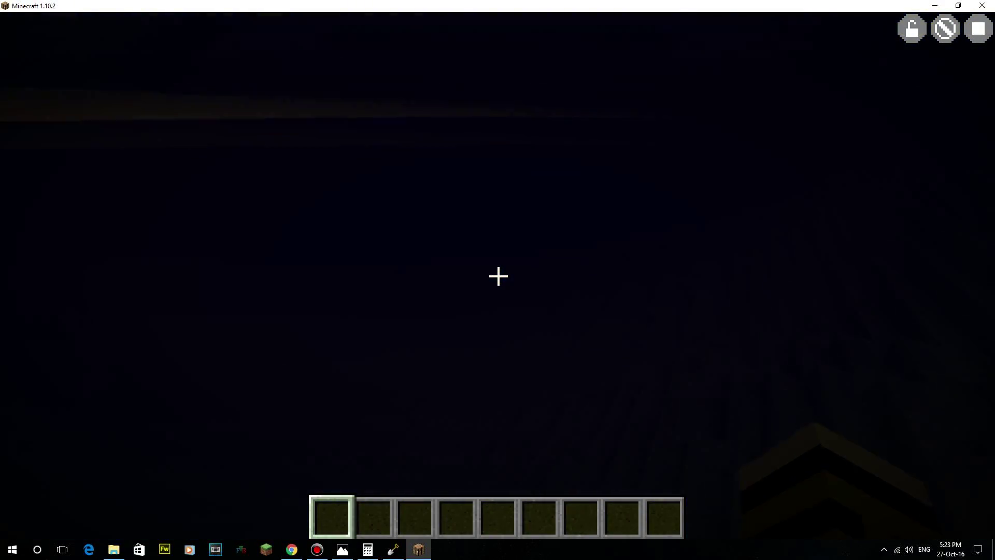
Search the creative inventory for "night", take a Potion of Night Vision and drink it
{"action": "key", "text": "e"}
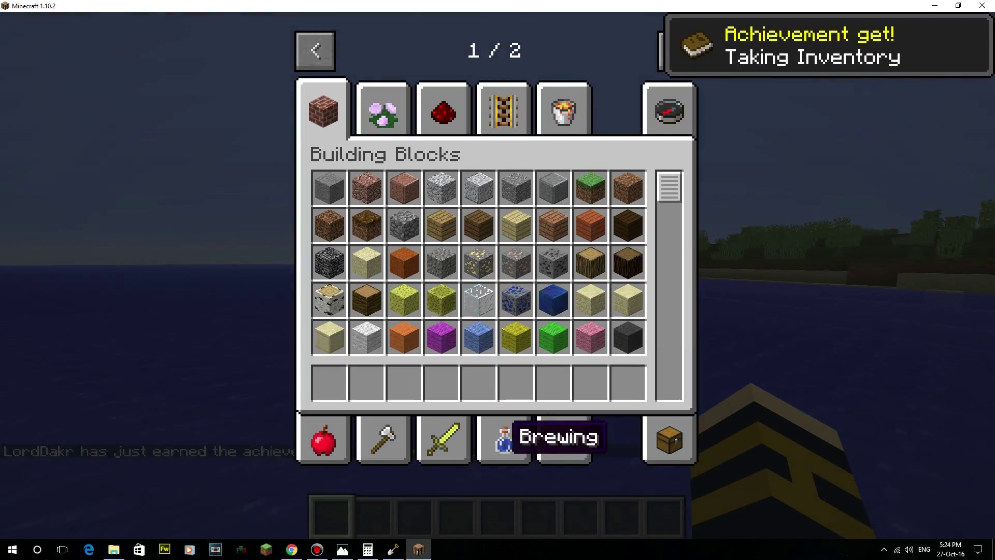
{"action": "left_click", "coordinate": [504, 440]}
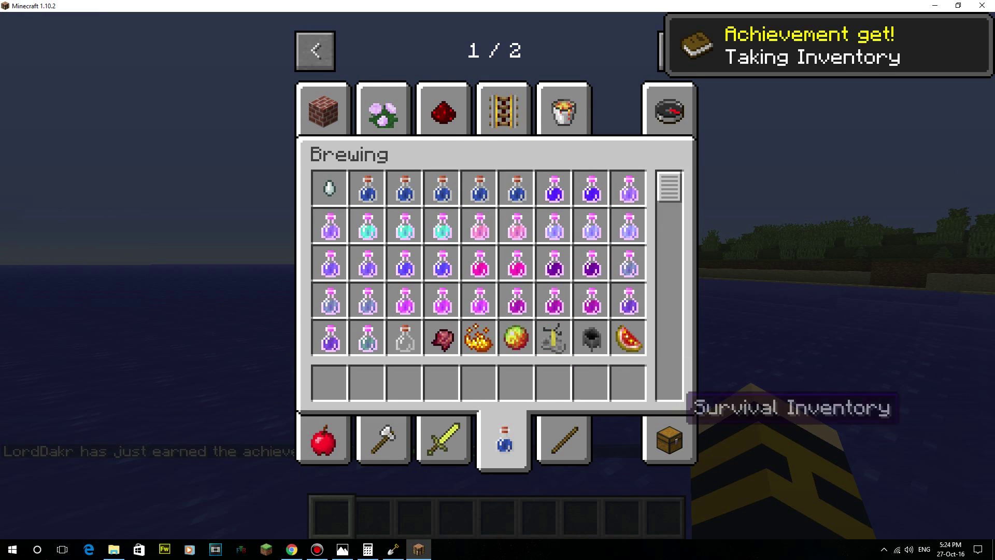
{"action": "left_click", "coordinate": [671, 106]}
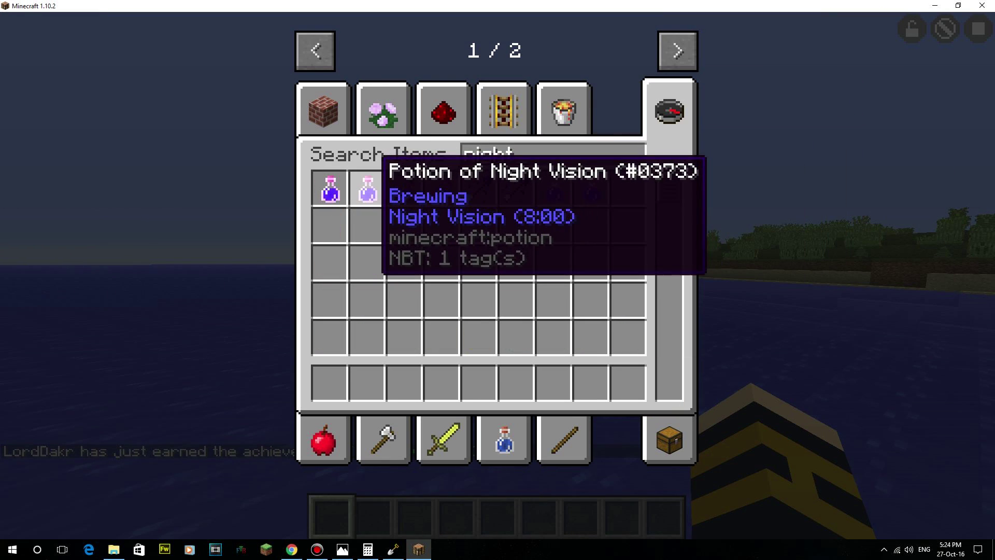
{"action": "key", "text": "Escape"}
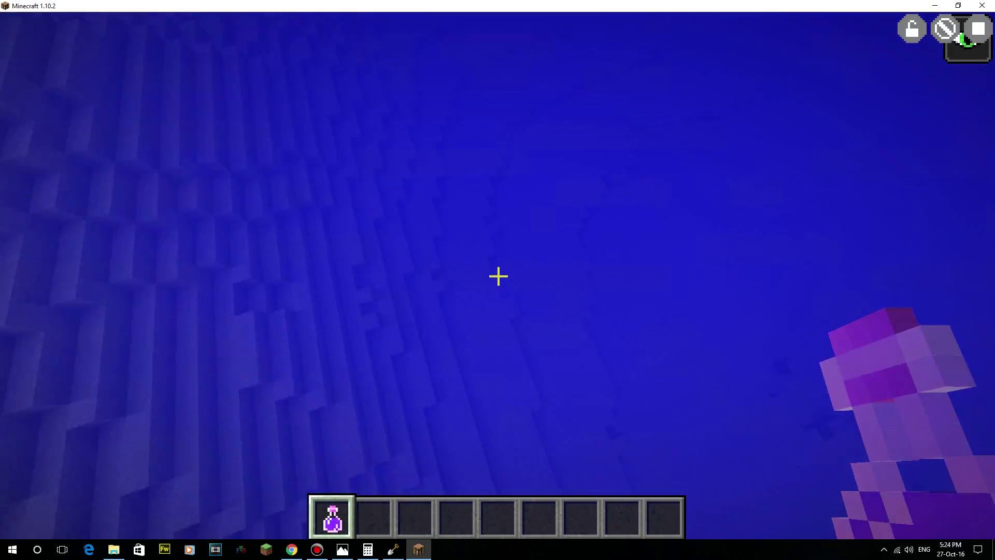
Inspect the sandy underwater slope and the bay's coastline with night vision, both from below the water and from the air
{"action": "key", "text": "space"}
{"action": "key", "text": "2"}
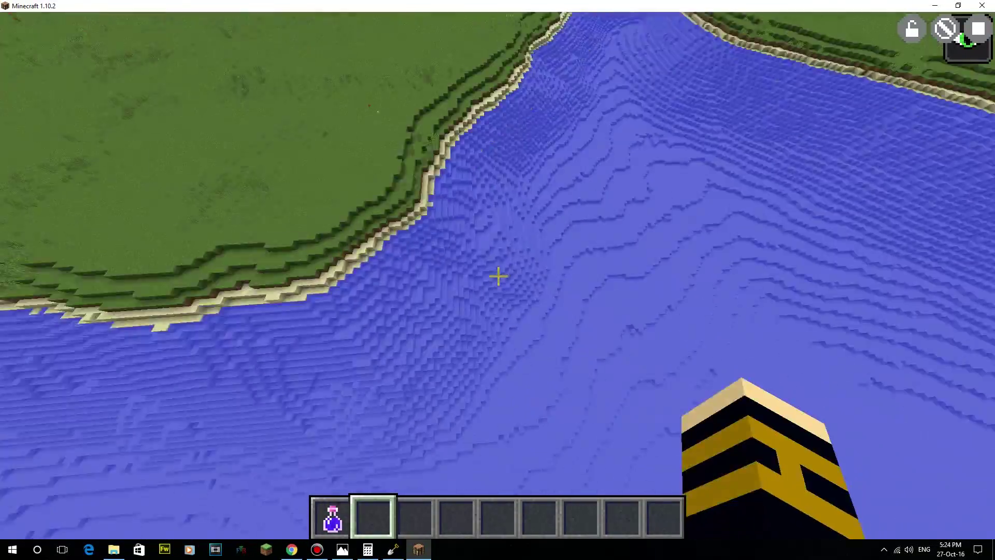
{"action": "key", "text": "shift"}
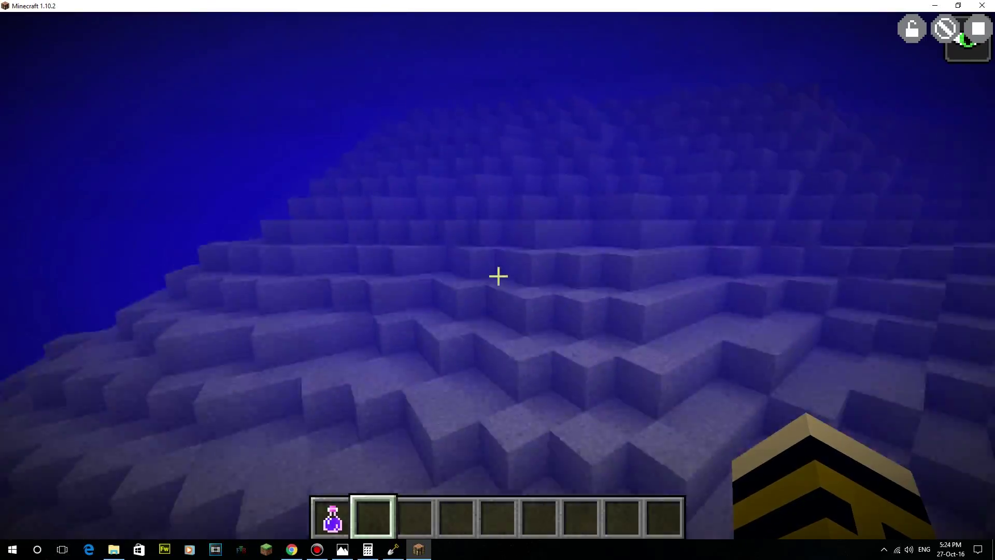
{"action": "key", "text": "space"}
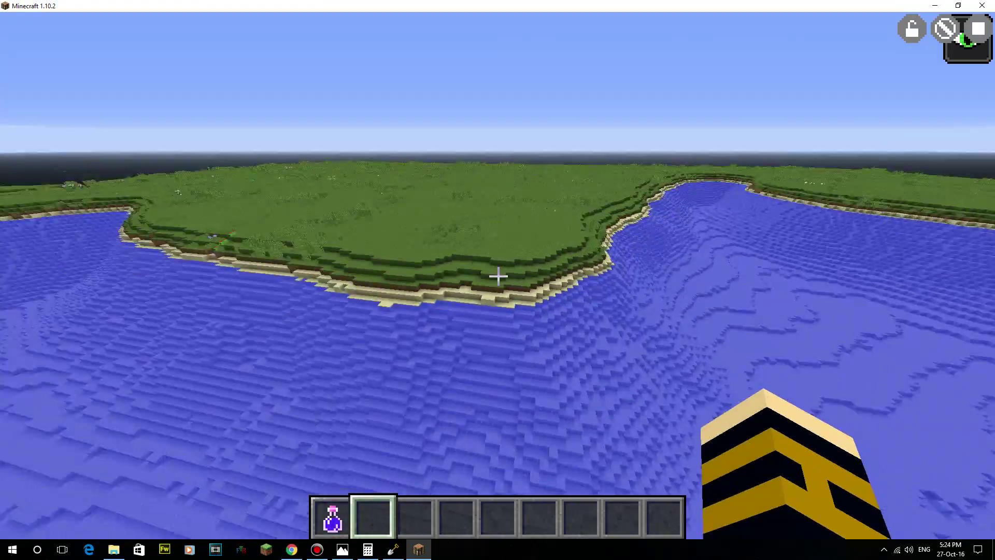
{"action": "key", "text": "w"}
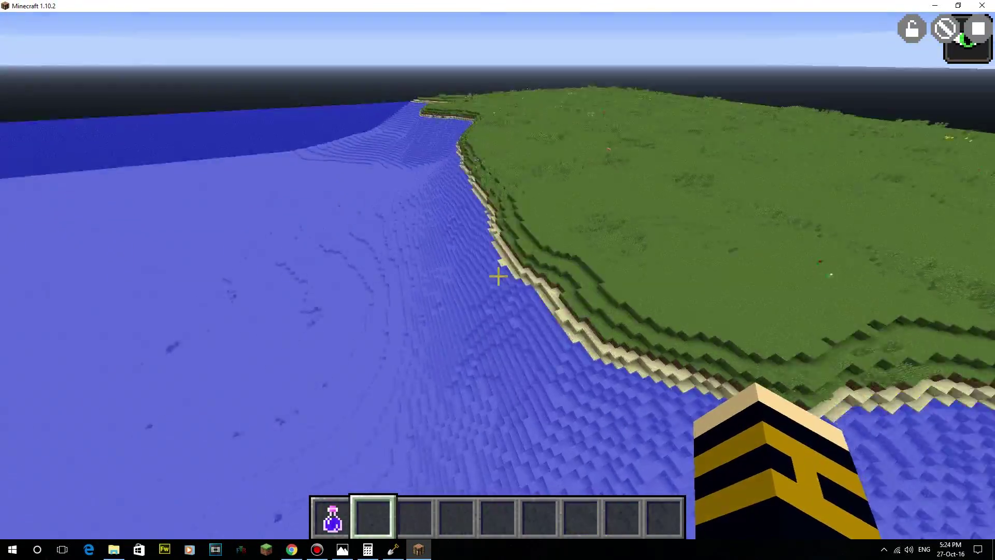
{"action": "left_click", "coordinate": [498, 276]}
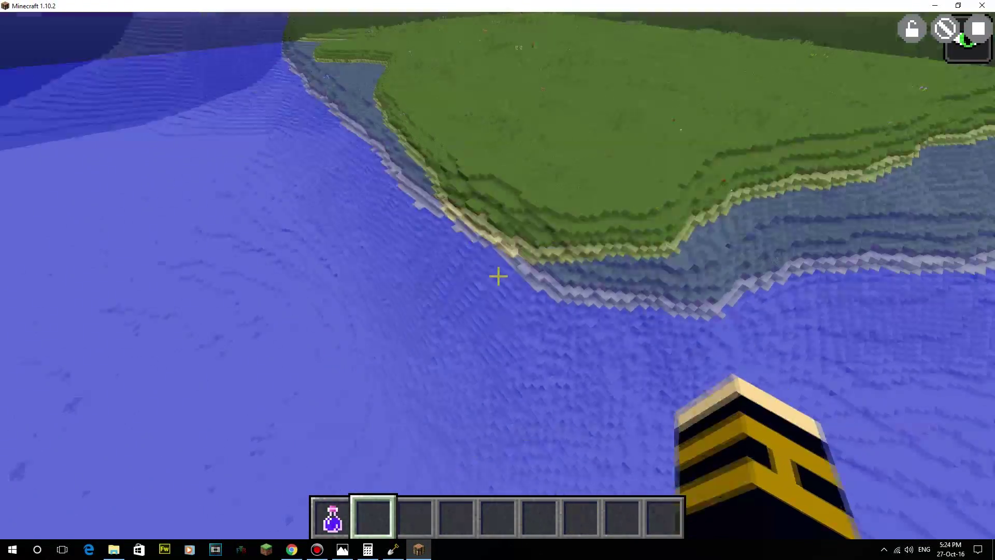
{"action": "left_click", "coordinate": [498, 276]}
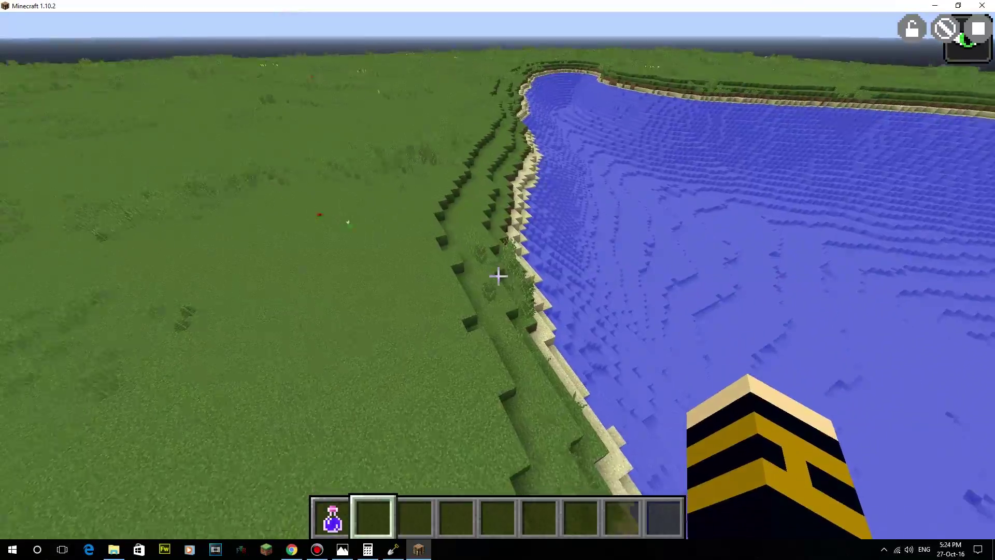
Descend to the terraced shore, copy a Grass Block into the hotbar and look over the grassland at ground level
{"action": "key", "text": "shift"}
{"action": "middle_click", "coordinate": [498, 276]}
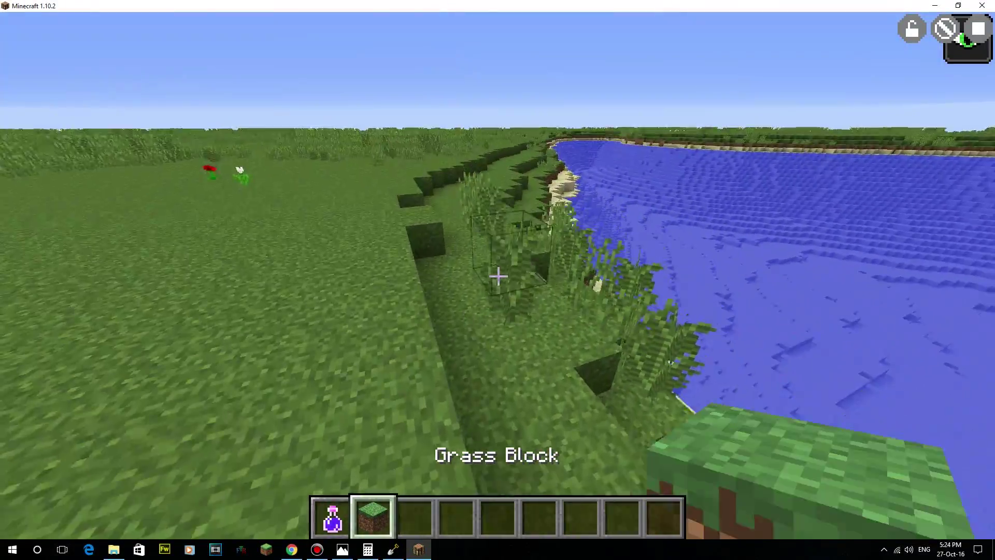
{"action": "scroll", "coordinate": [498, 276], "scroll_direction": "down", "scroll_amount": 2}
{"action": "key", "text": "w"}
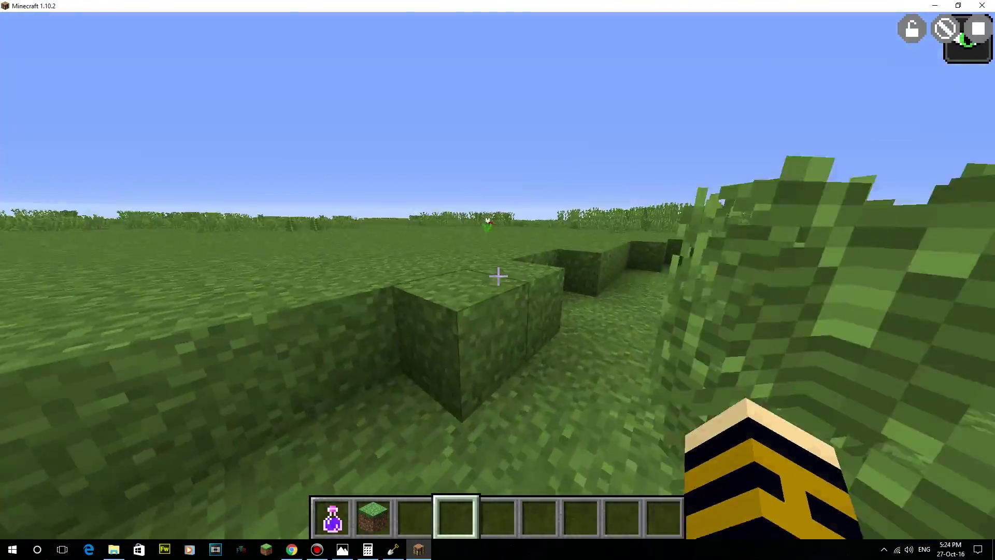
{"action": "key", "text": "w"}
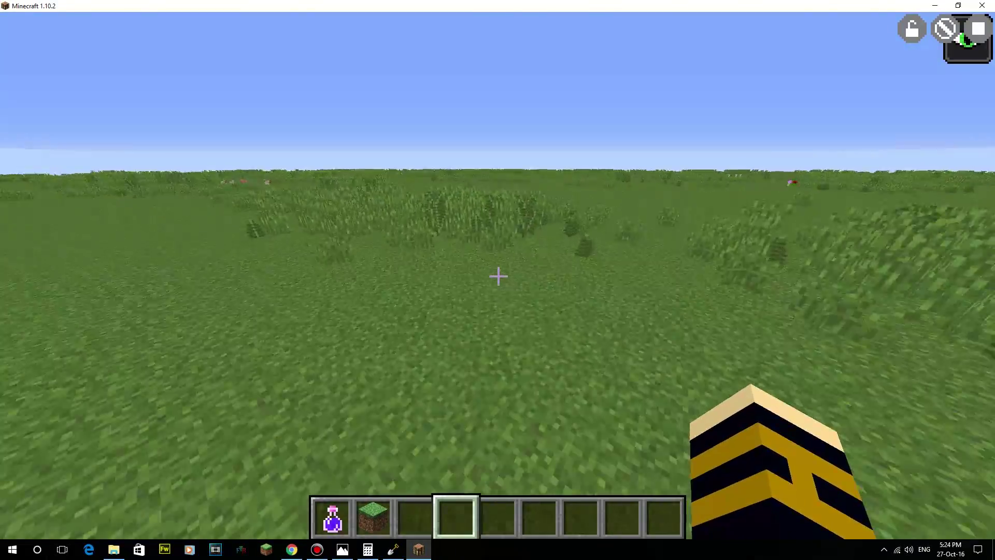
{"action": "key", "text": "w"}
Survey the inlet and surrounding land from high above, and follow the grassy shoreline at ground level
{"action": "key", "text": "space"}
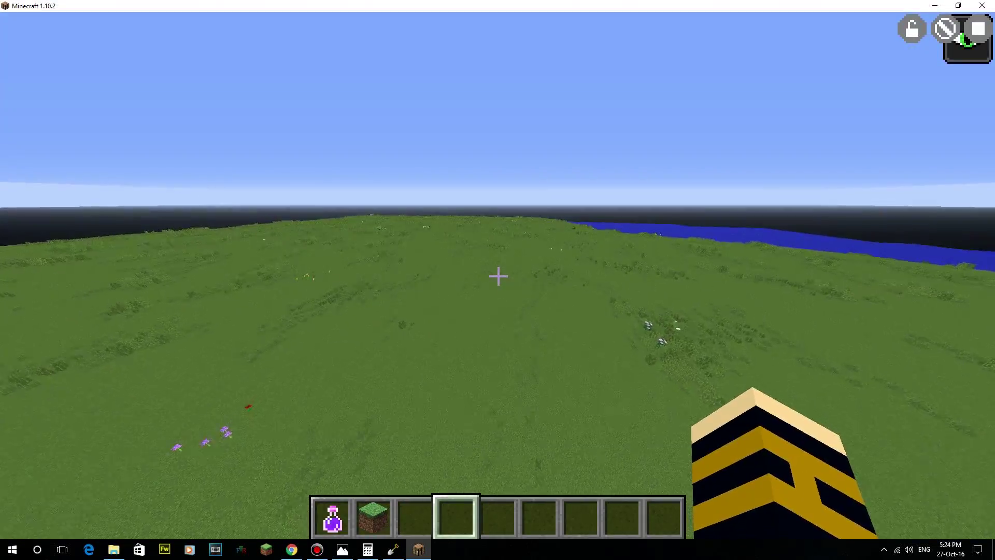
{"action": "key", "text": "space"}
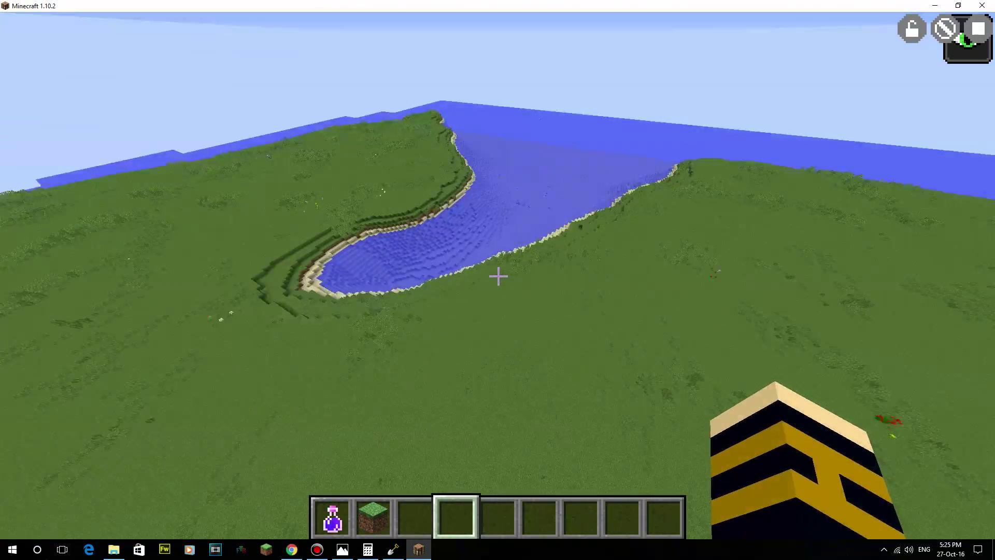
{"action": "key", "text": "w"}
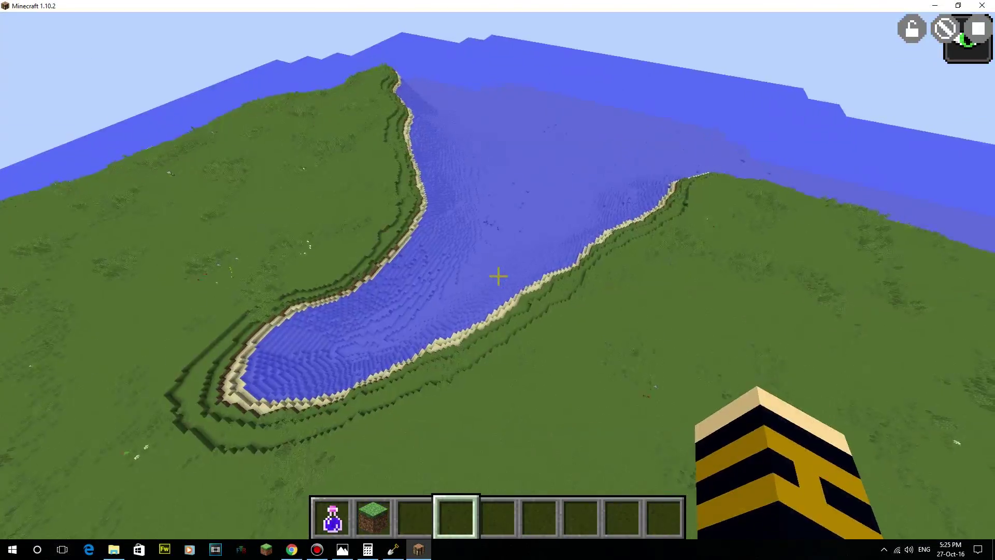
{"action": "key", "text": "w"}
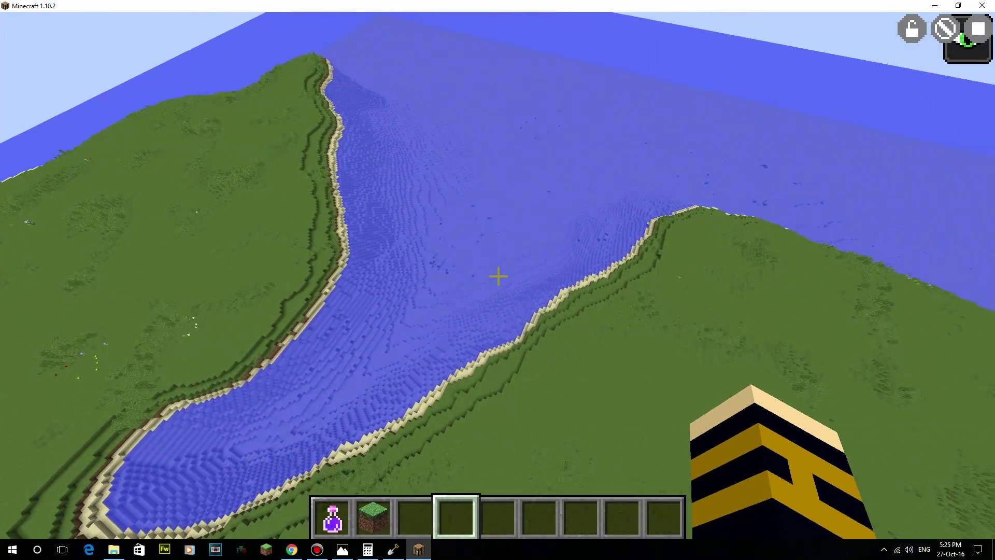
{"action": "key", "text": "w"}
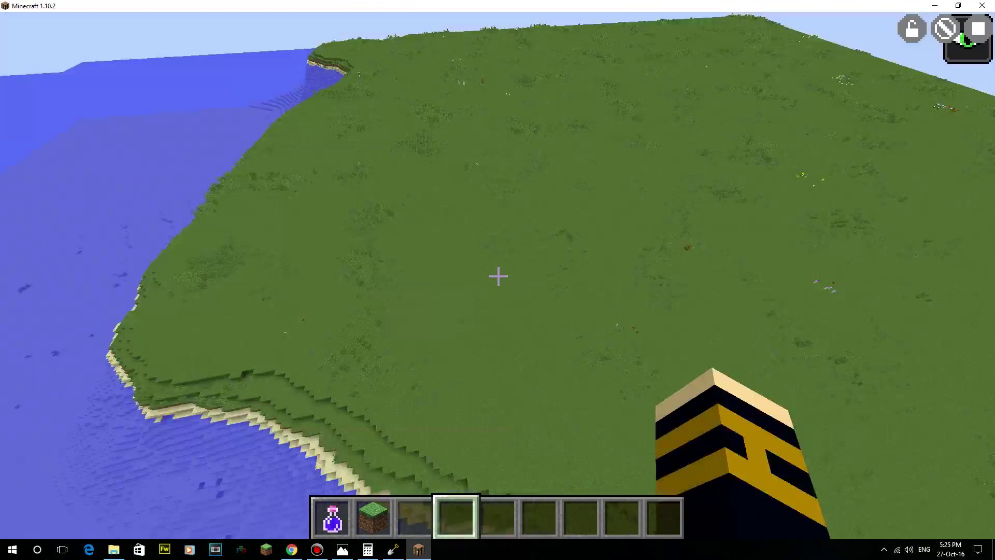
{"action": "key", "text": "w"}
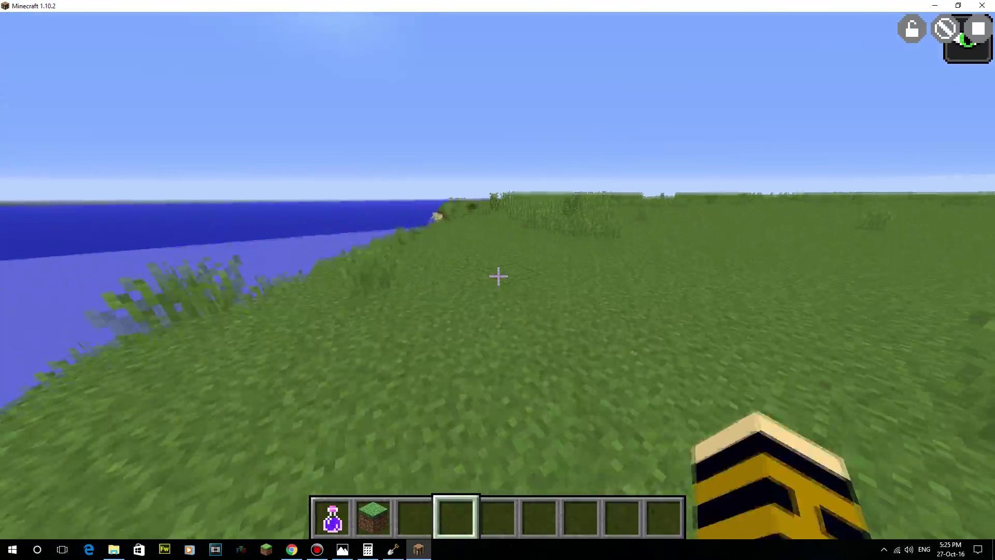
{"action": "key", "text": "w"}
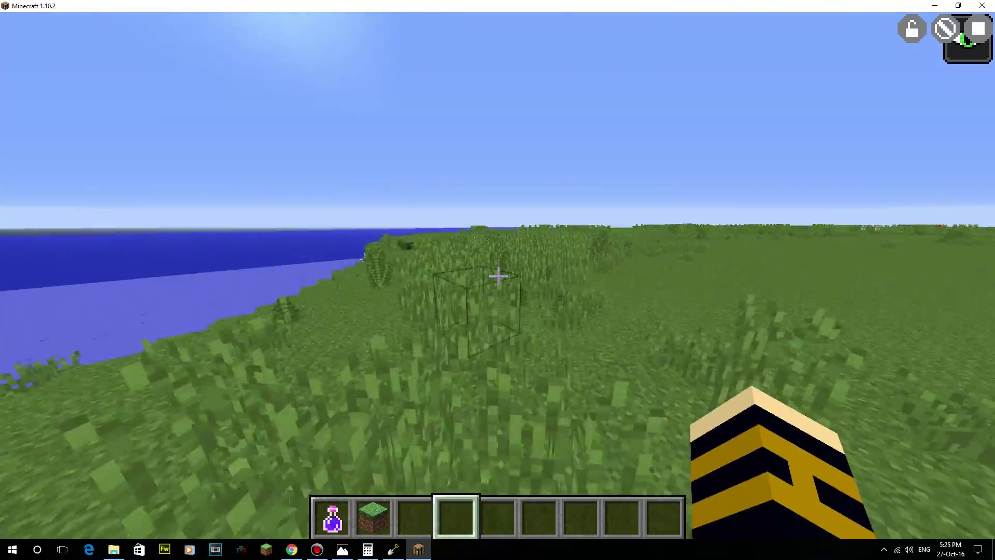
{"action": "key", "text": "w"}
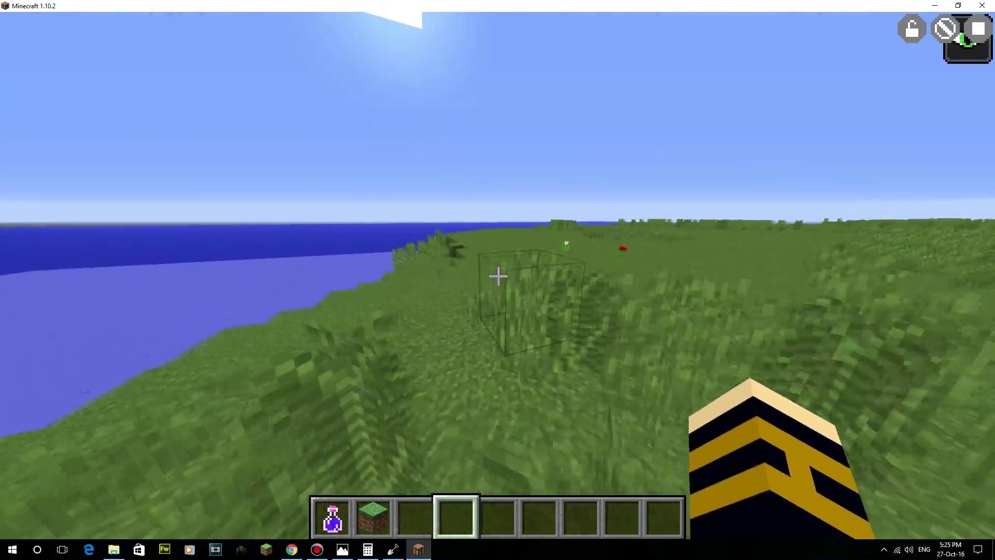
{"action": "key", "text": "w"}
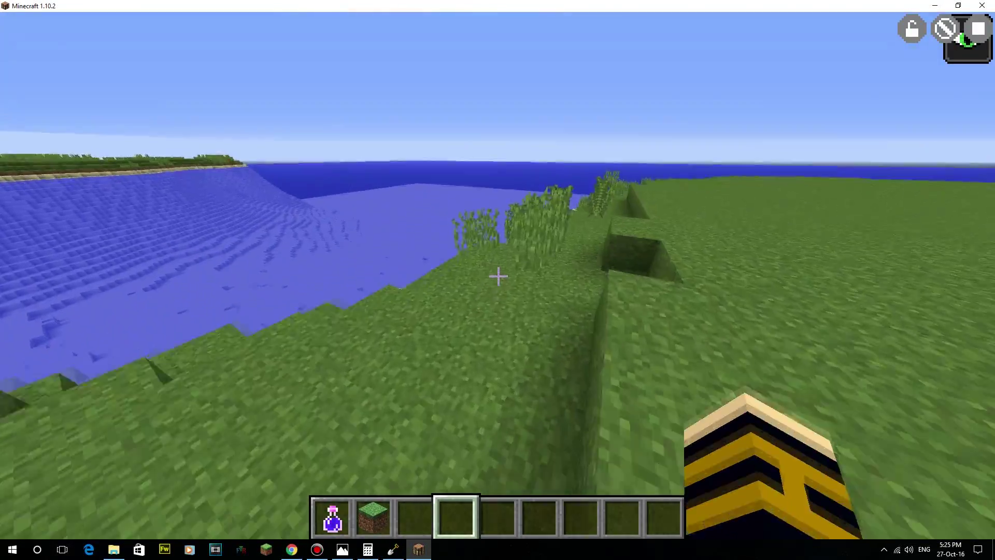
{"action": "key", "text": "w"}
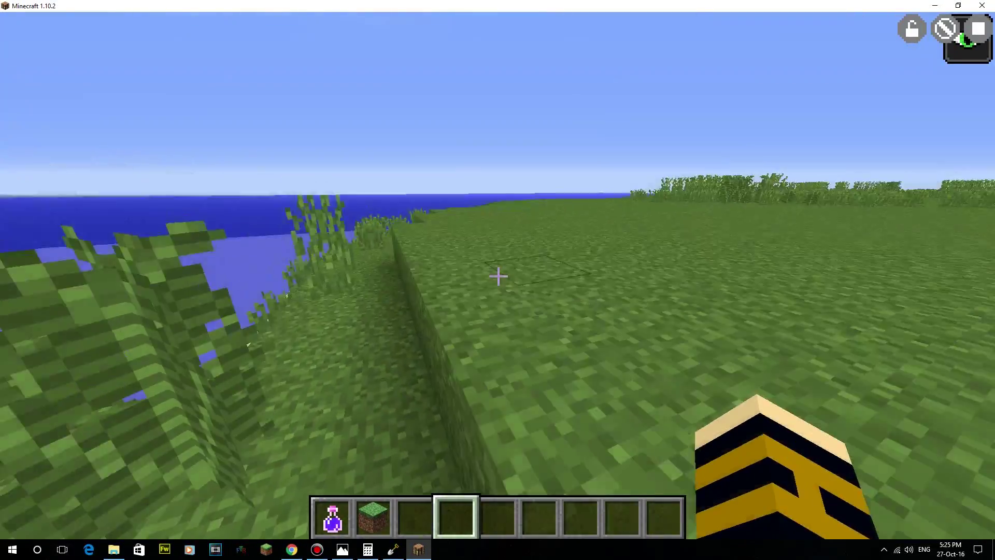
Switch to mapHD Edited.jpg in Photos and examine the labelled regions and coastlines in the west, north and southeast
{"action": "key", "text": "e"}
{"action": "key", "text": "Right"}
{"action": "key", "text": "Left"}
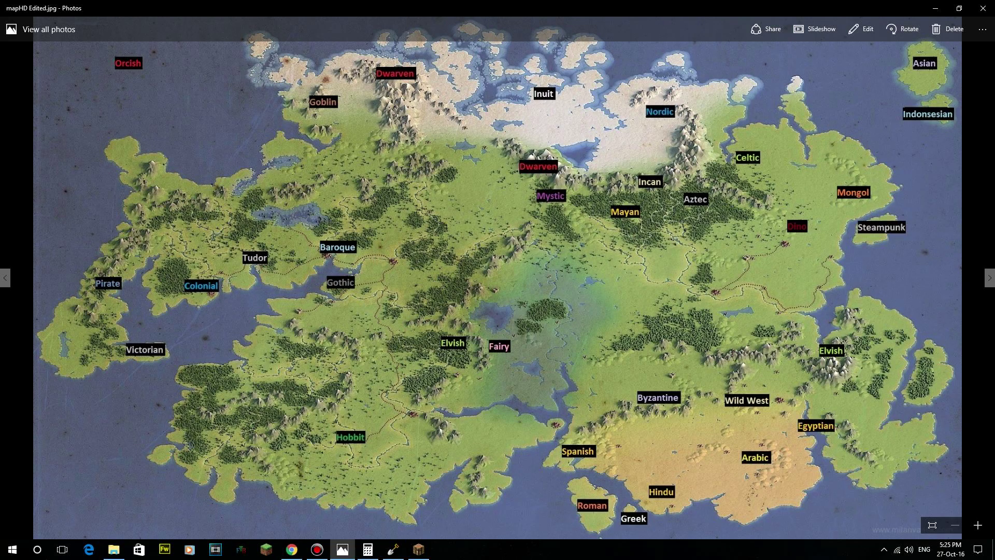
{"action": "key", "text": "Right"}
{"action": "key", "text": "Left"}
{"action": "left_click", "coordinate": [978, 525]}
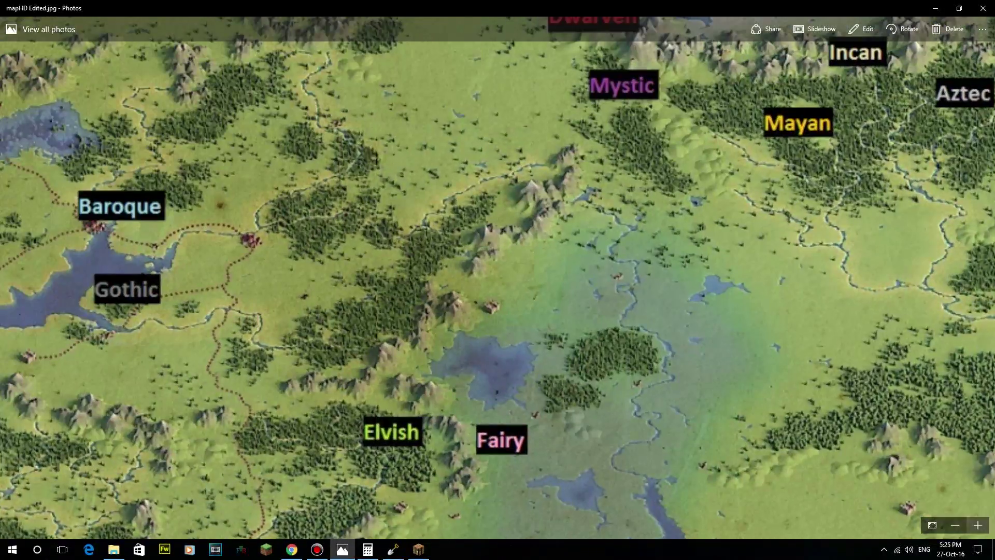
{"action": "left_click_drag", "start_coordinate": [248, 321], "coordinate": [846, 390]}
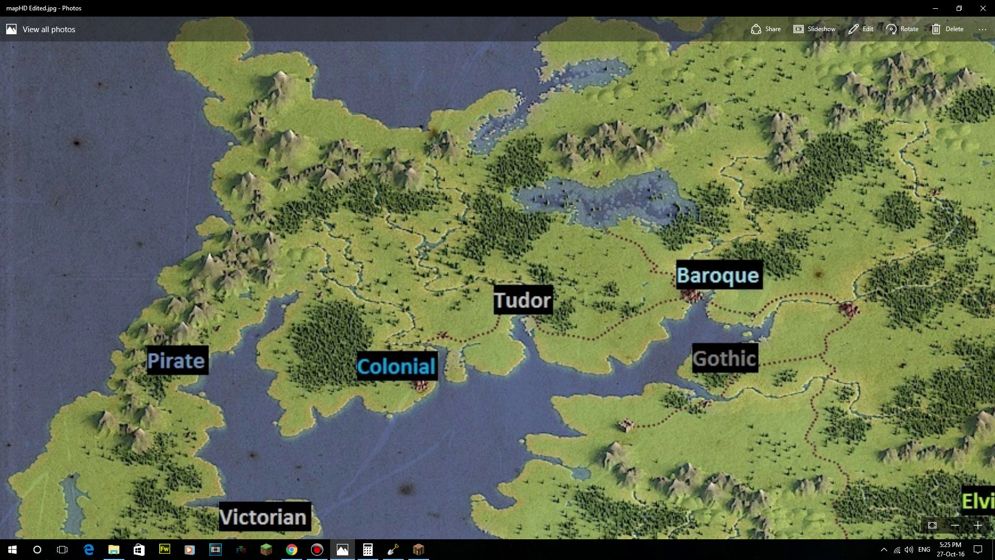
{"action": "left_click_drag", "start_coordinate": [674, 181], "coordinate": [515, 465]}
{"action": "left_click_drag", "start_coordinate": [923, 337], "coordinate": [68, 323]}
{"action": "left_click_drag", "start_coordinate": [497, 373], "coordinate": [772, 388]}
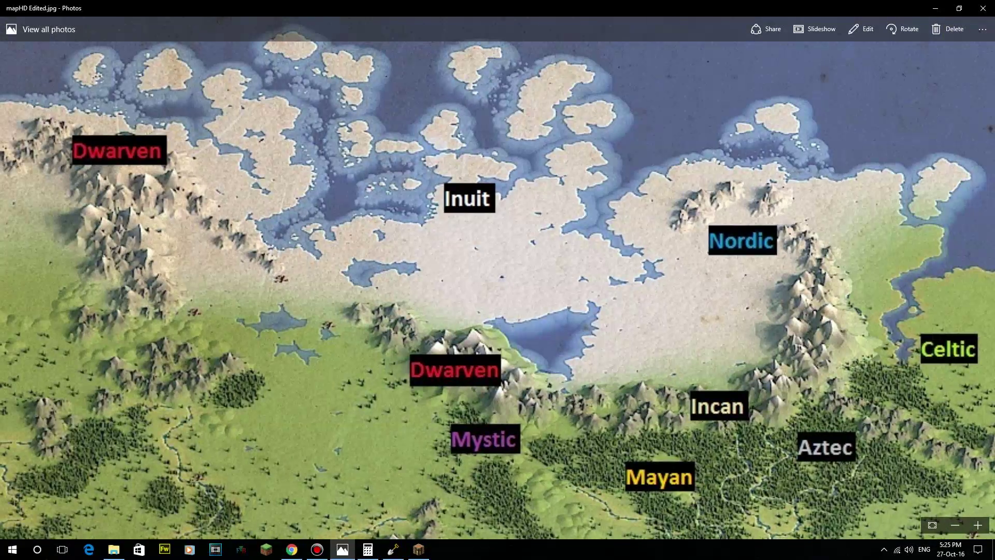
{"action": "left_click_drag", "start_coordinate": [751, 466], "coordinate": [292, 86]}
{"action": "left_click_drag", "start_coordinate": [497, 441], "coordinate": [497, 113]}
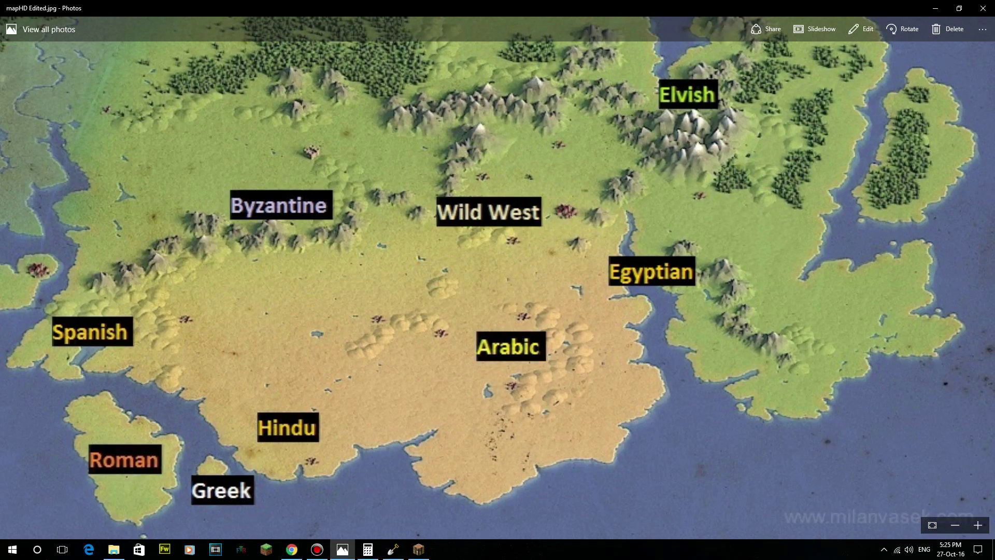
{"action": "left_click_drag", "start_coordinate": [498, 280], "coordinate": [517, 280]}
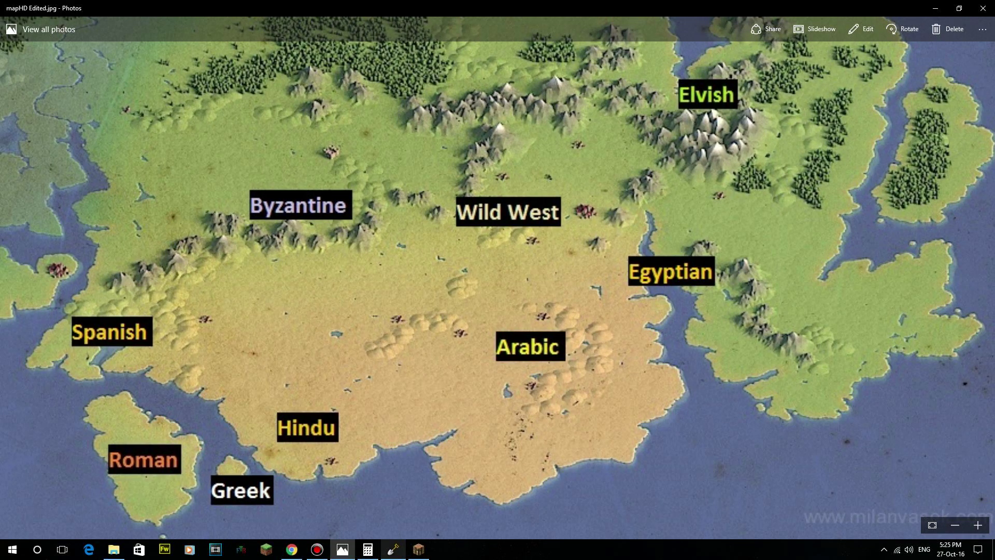
Return to Minecraft and examine the stepped seabed slope beside the sandy shore from above and close up
{"action": "key", "text": "alt+Tab"}
{"action": "key", "text": "Escape"}
{"action": "key", "text": "e"}
{"action": "key", "text": "Escape"}
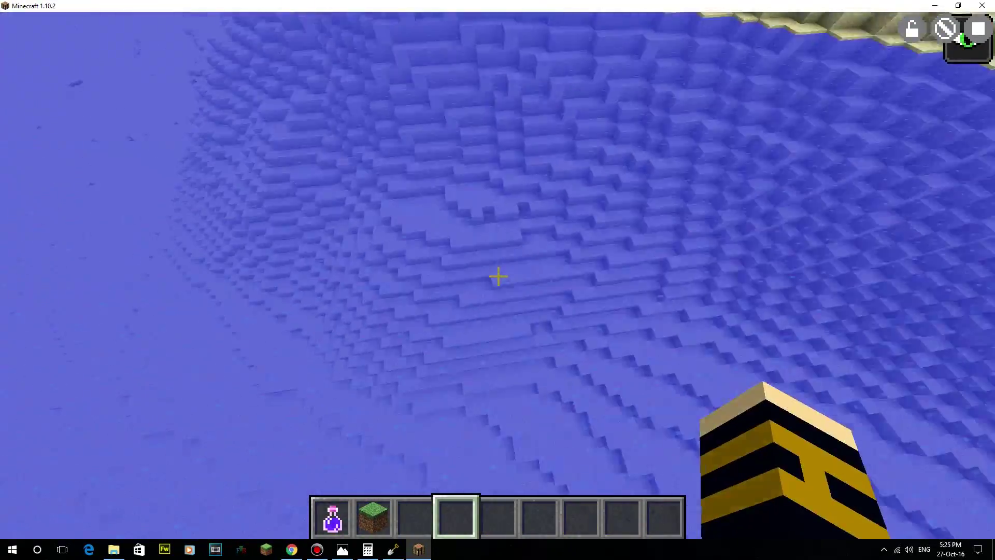
{"action": "key", "text": "w"}
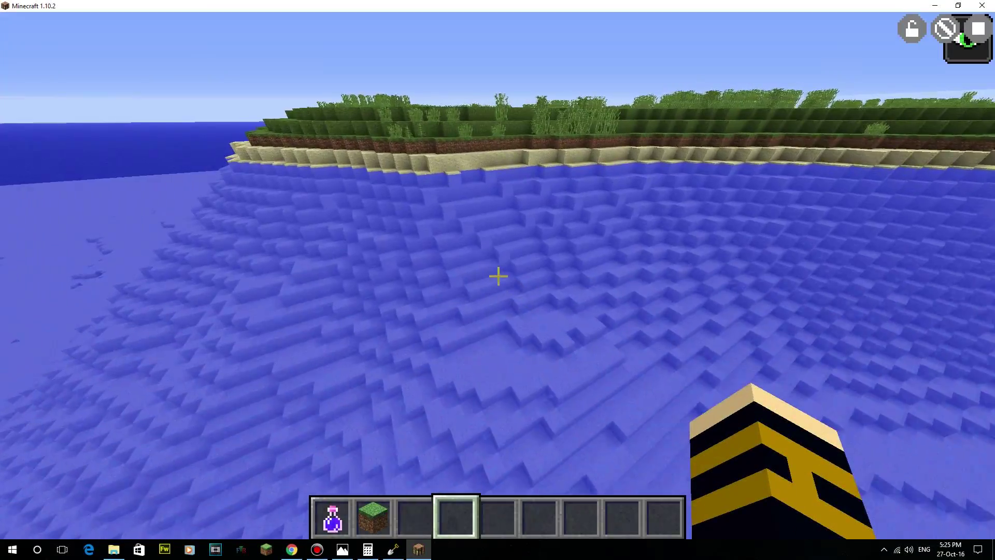
{"action": "key", "text": "w"}
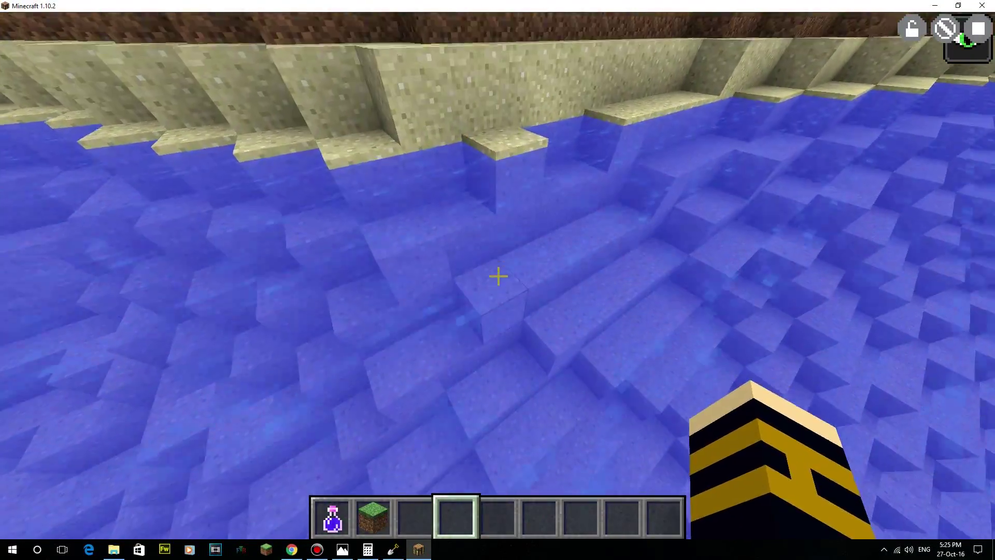
{"action": "key", "text": "shift"}
{"action": "key", "text": "space"}
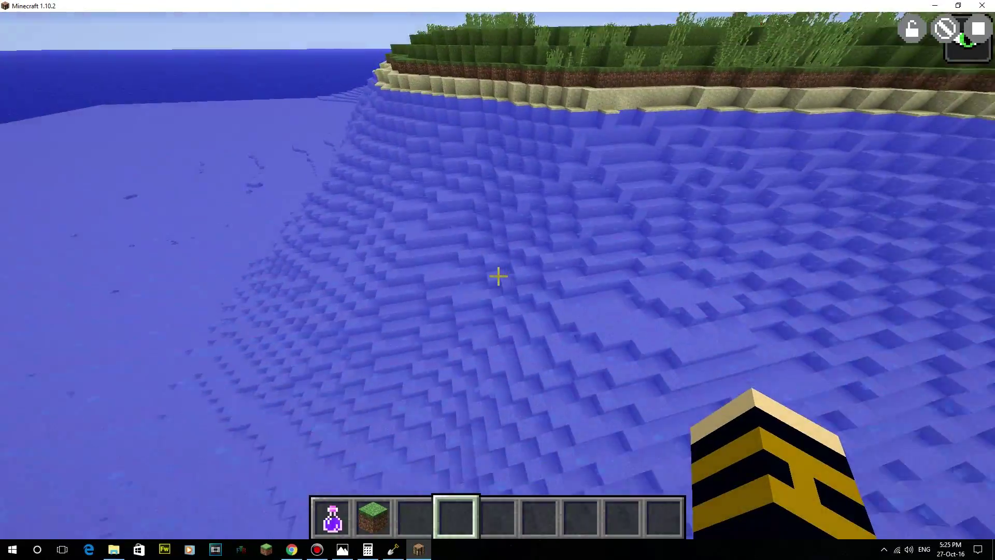
{"action": "left_click", "coordinate": [498, 276]}
{"action": "left_click", "coordinate": [498, 276]}
Leave the game view and switch to the Yarowyn world in WorldPainter
{"action": "key", "text": "e"}
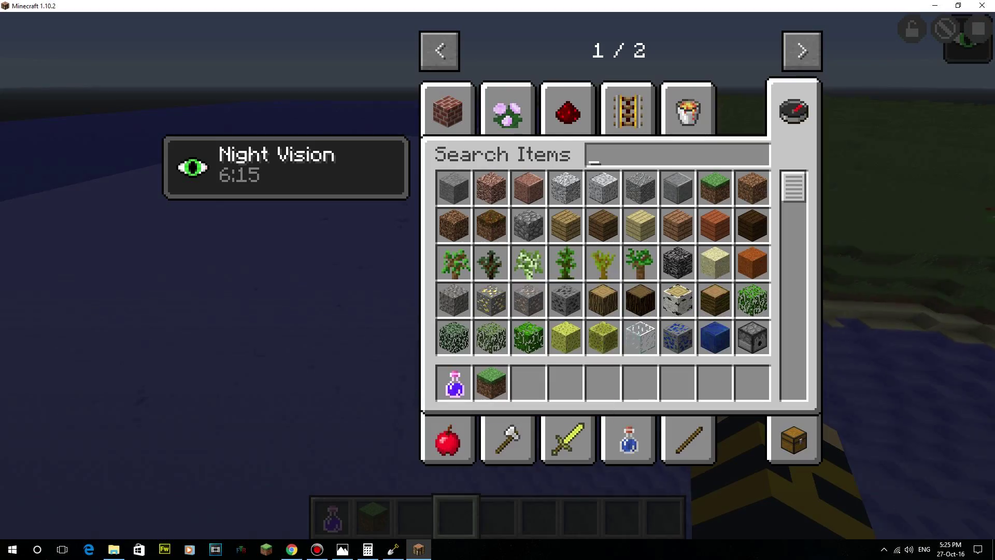
{"action": "left_click", "coordinate": [393, 550]}
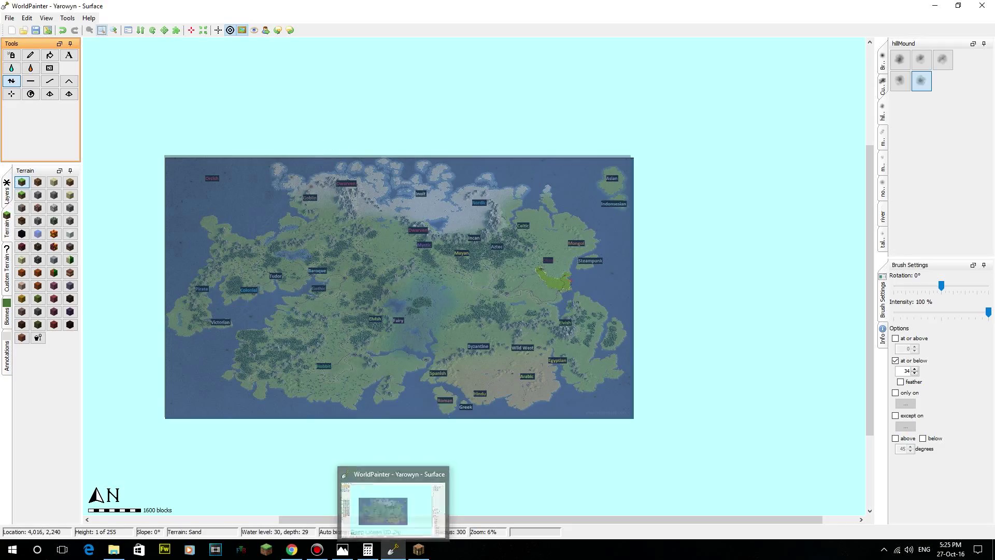
Examine the finished land's east coast and seabed contours, from the inlet down to the sandy hook in the southeast
{"action": "middle_click_drag", "start_coordinate": [453, 149], "coordinate": [373, 147]}
{"action": "left_click", "coordinate": [114, 31]}
{"action": "left_click", "coordinate": [113, 31]}
{"action": "left_click", "coordinate": [113, 31]}
{"action": "left_click", "coordinate": [113, 31]}
{"action": "left_click", "coordinate": [113, 31]}
{"action": "middle_click_drag", "start_coordinate": [731, 265], "coordinate": [146, 123]}
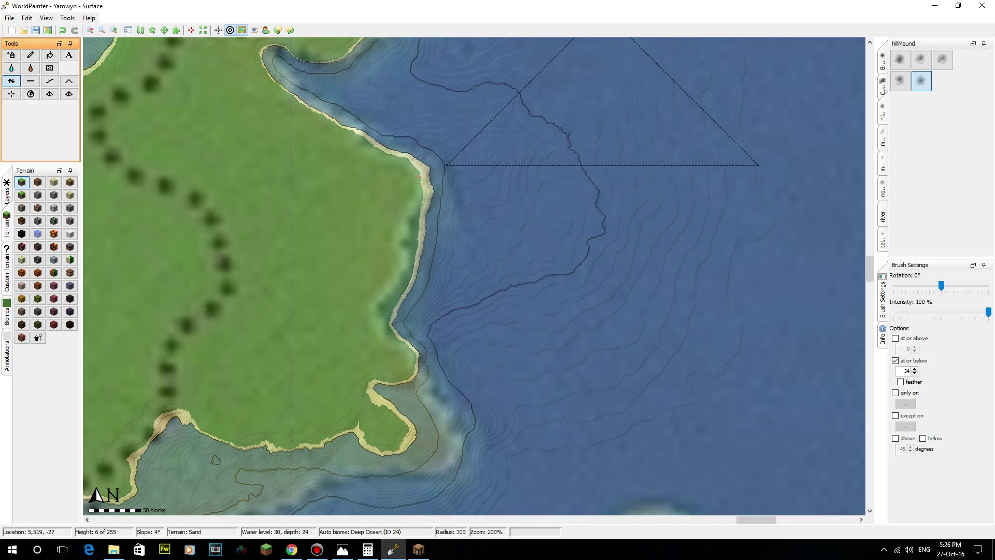
{"action": "middle_click_drag", "start_coordinate": [558, 373], "coordinate": [590, 150]}
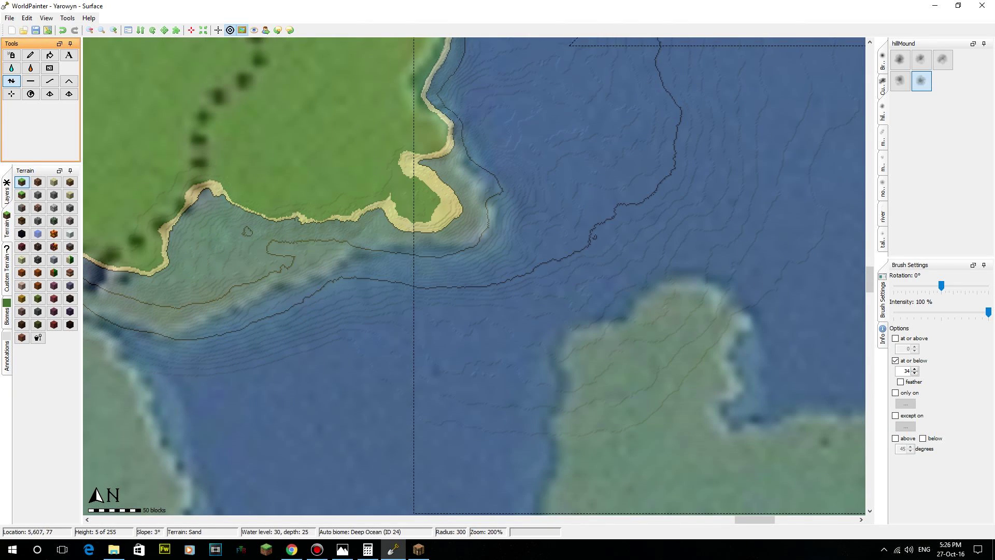
Inspect the channel beside the Steampunk label on the map overlay, and review the inlet and northern headland of the finished land
{"action": "middle_click_drag", "start_coordinate": [725, 160], "coordinate": [638, 339]}
{"action": "middle_click_drag", "start_coordinate": [675, 156], "coordinate": [669, 415]}
{"action": "mouse_move", "coordinate": [617, 210]}
{"action": "left_mouse_down"}
{"action": "mouse_move", "coordinate": [556, 164]}
{"action": "mouse_move", "coordinate": [541, 118]}
{"action": "left_mouse_up"}
{"action": "mouse_move", "coordinate": [616, 146]}
{"action": "middle_mouse_down"}
{"action": "mouse_move", "coordinate": [734, 317]}
{"action": "mouse_move", "coordinate": [586, 231]}
{"action": "mouse_move", "coordinate": [641, 524]}
{"action": "middle_mouse_up"}
{"action": "left_click", "coordinate": [544, 133]}
{"action": "middle_click_drag", "start_coordinate": [540, 155], "coordinate": [465, 461]}
{"action": "middle_click_drag", "start_coordinate": [532, 280], "coordinate": [16, 231]}
{"action": "mouse_move", "coordinate": [435, 148]}
{"action": "middle_mouse_down"}
{"action": "mouse_move", "coordinate": [593, 89]}
{"action": "mouse_move", "coordinate": [771, 84]}
{"action": "middle_mouse_up"}
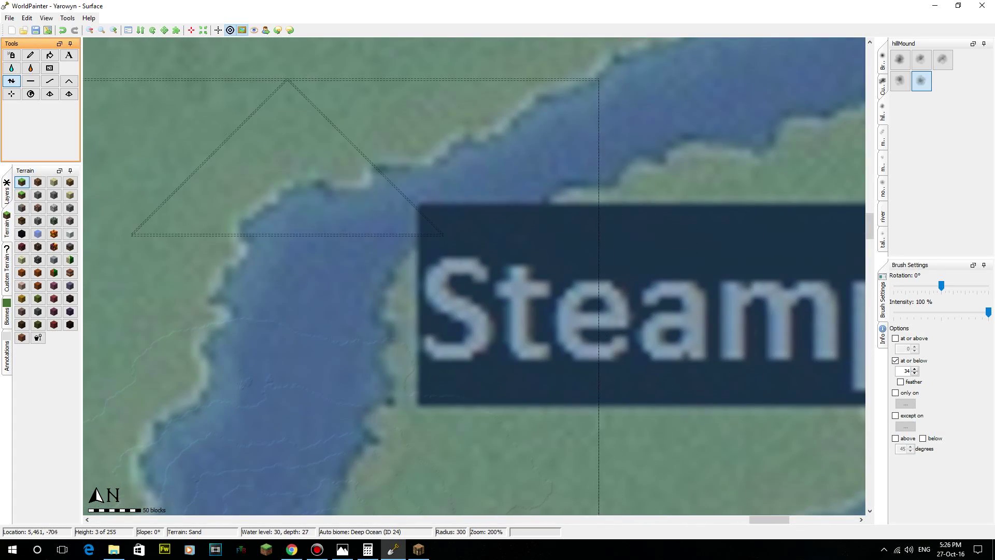
{"action": "middle_click_drag", "start_coordinate": [246, 413], "coordinate": [477, 118]}
{"action": "middle_click_drag", "start_coordinate": [538, 465], "coordinate": [539, 45]}
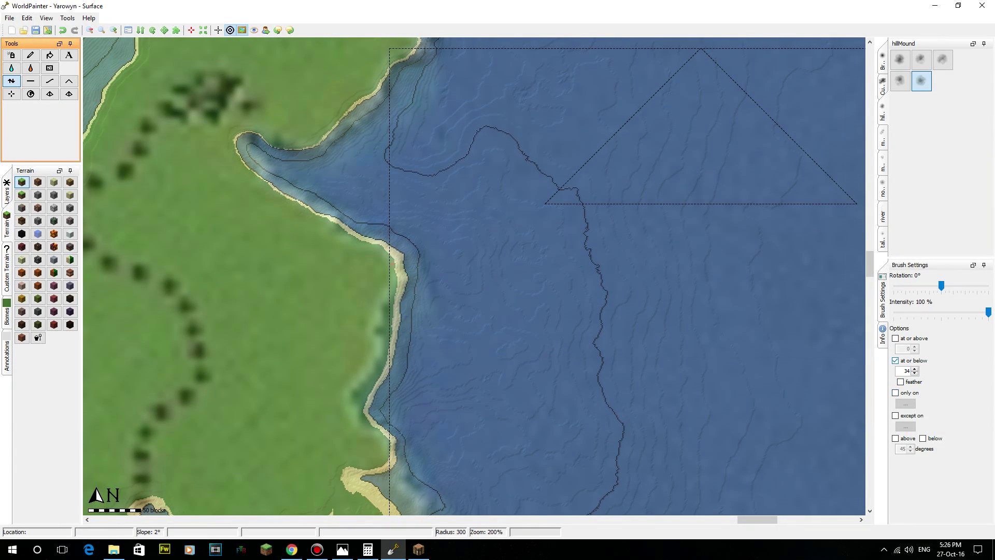
{"action": "middle_click_drag", "start_coordinate": [451, 294], "coordinate": [628, 445]}
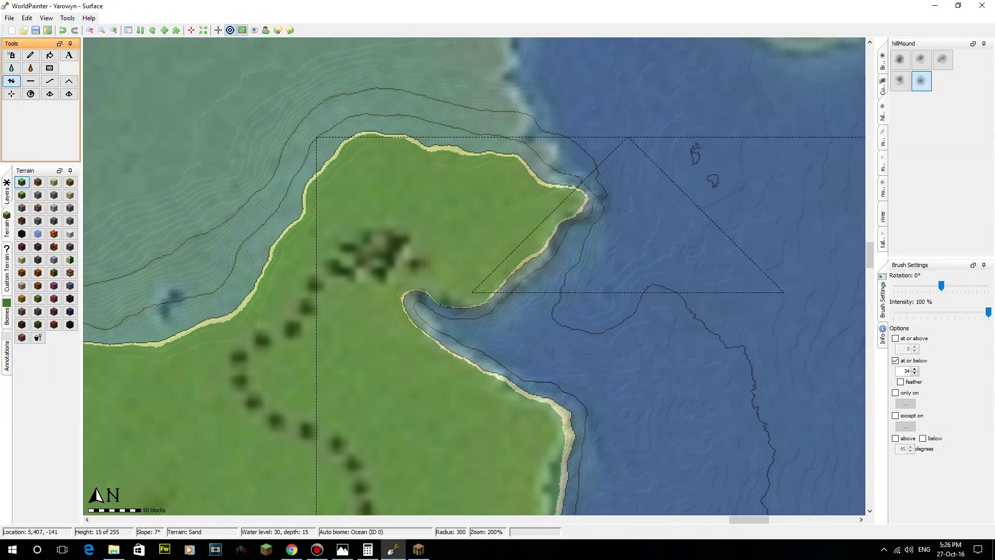
Survey the overall map overlay around the finished land, from the northern regions across to the southern and southeastern coasts
{"action": "left_click", "coordinate": [89, 30]}
{"action": "scroll", "coordinate": [279, 157], "scroll_direction": "down", "scroll_amount": 4}
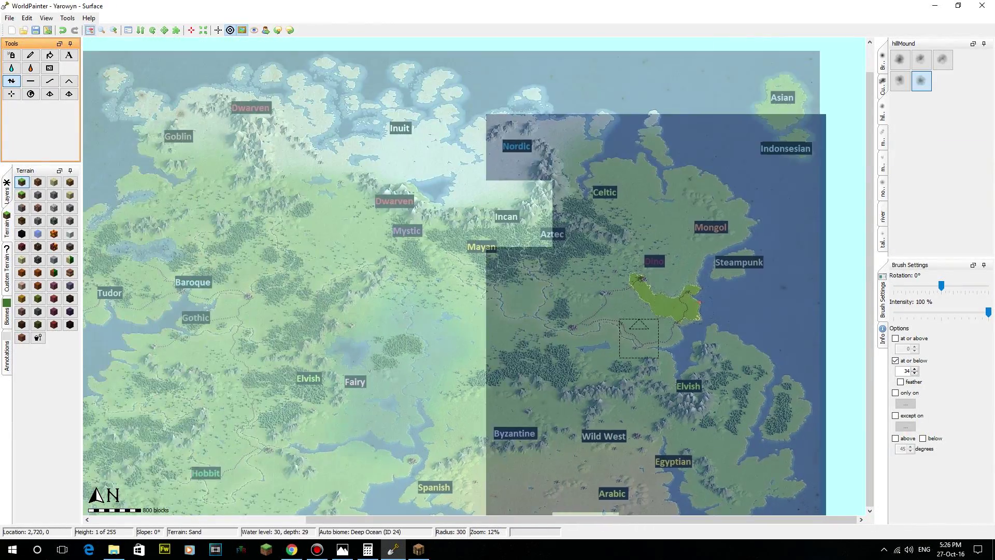
{"action": "mouse_move", "coordinate": [530, 313]}
{"action": "middle_mouse_down"}
{"action": "mouse_move", "coordinate": [646, 385]}
{"action": "mouse_move", "coordinate": [541, 293]}
{"action": "mouse_move", "coordinate": [592, 204]}
{"action": "middle_mouse_up"}
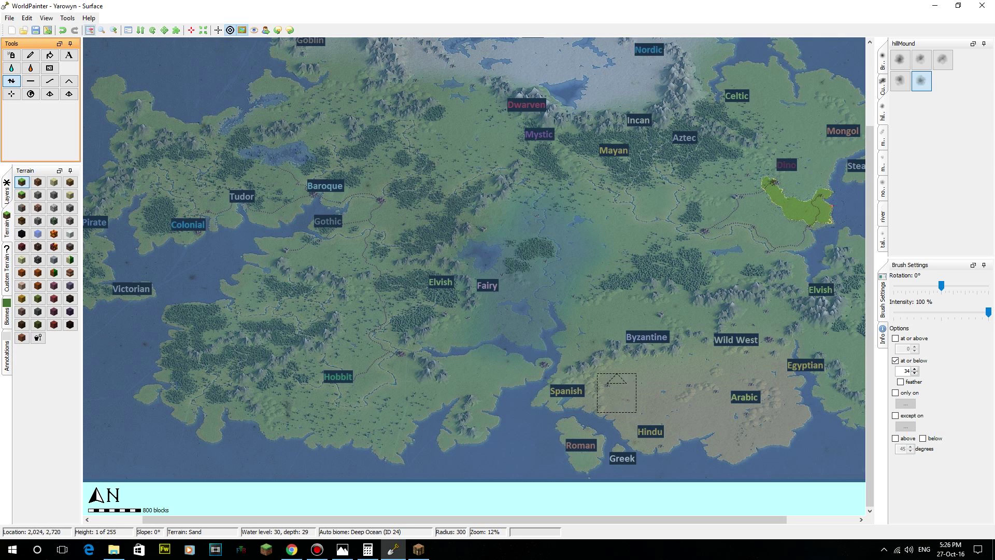
{"action": "middle_click_drag", "start_coordinate": [616, 393], "coordinate": [451, 305]}
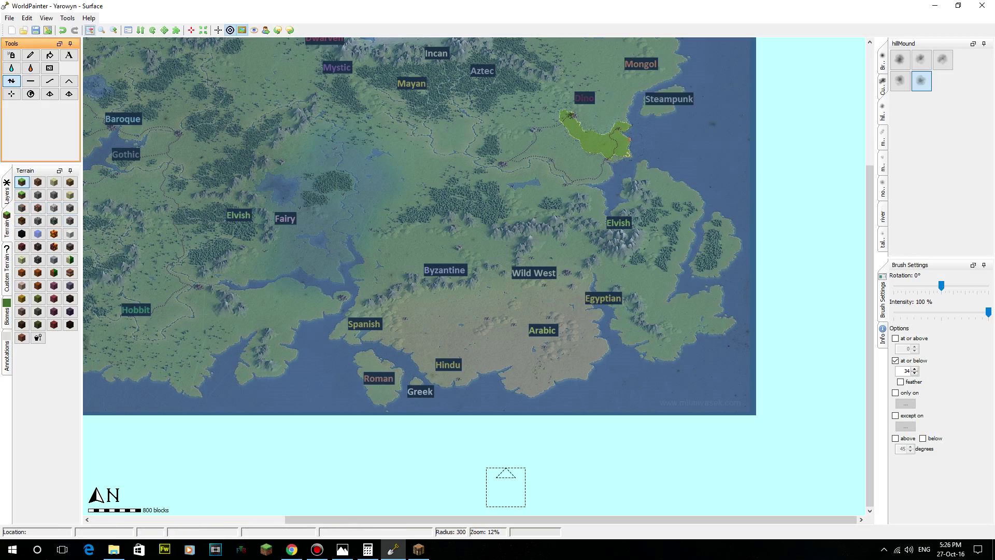
{"action": "mouse_move", "coordinate": [317, 549]}
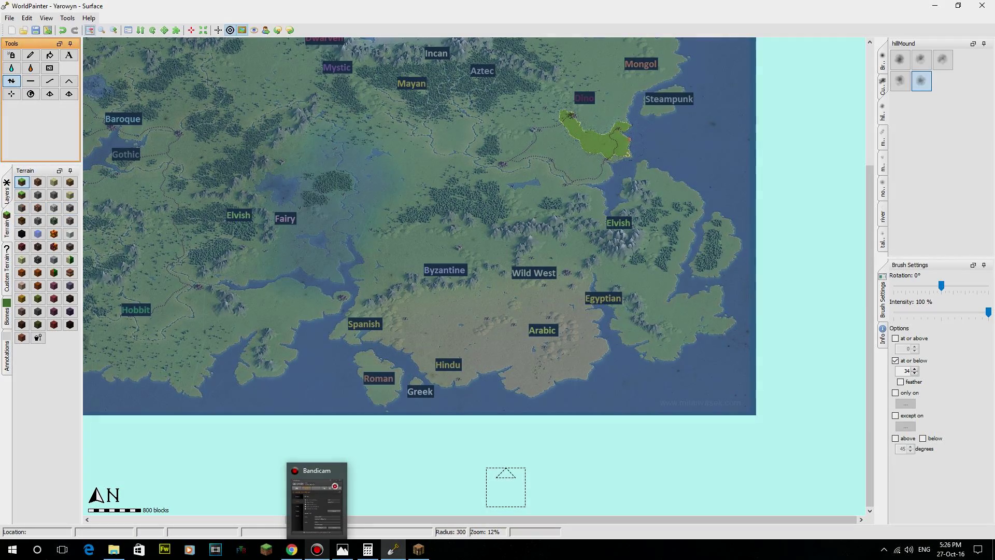